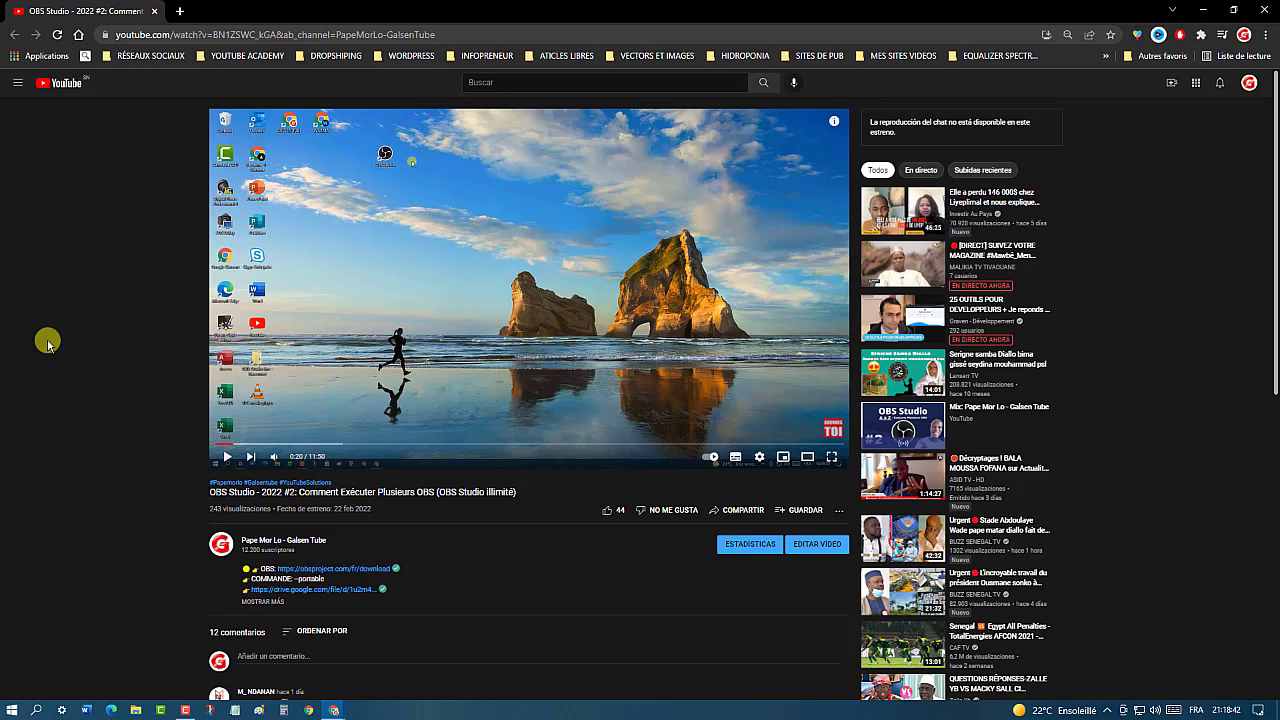
Open the video description's Google Drive link in a private window and try to download obs-multi-rtmp.zip to the desktop.
right_click(313, 597)
click(428, 474)
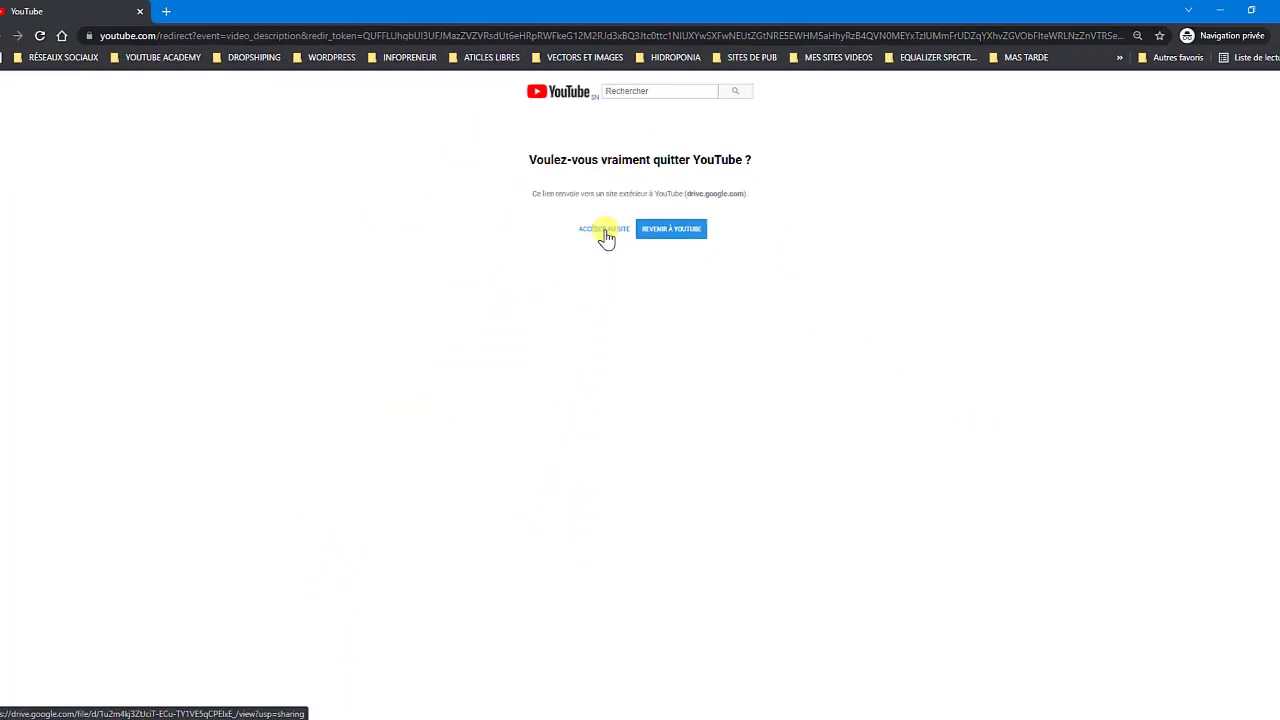
click(602, 231)
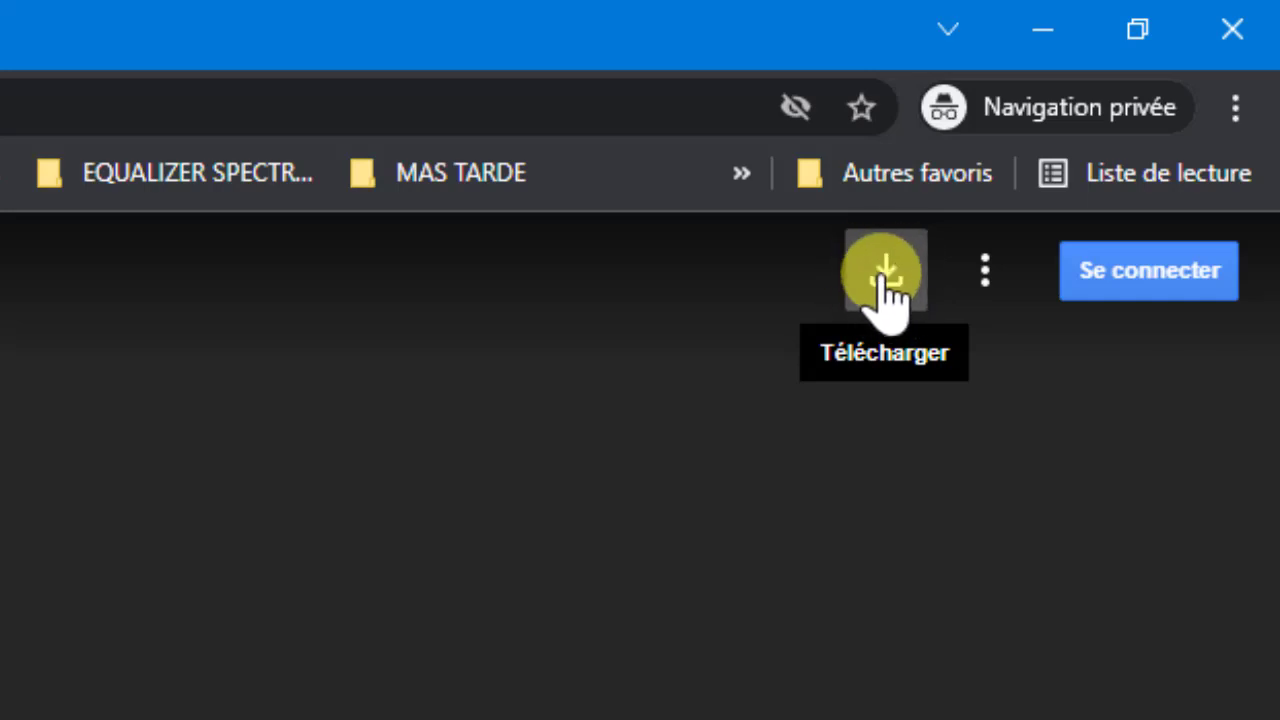
click(889, 270)
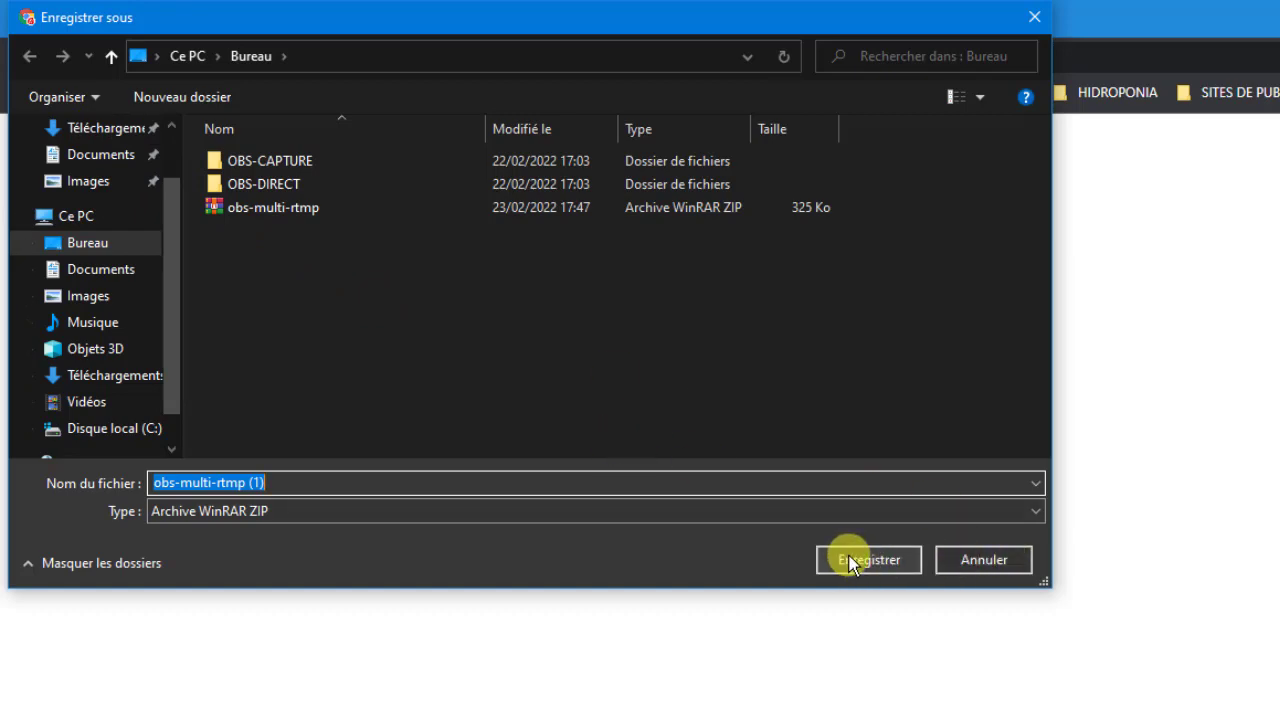
click(986, 558)
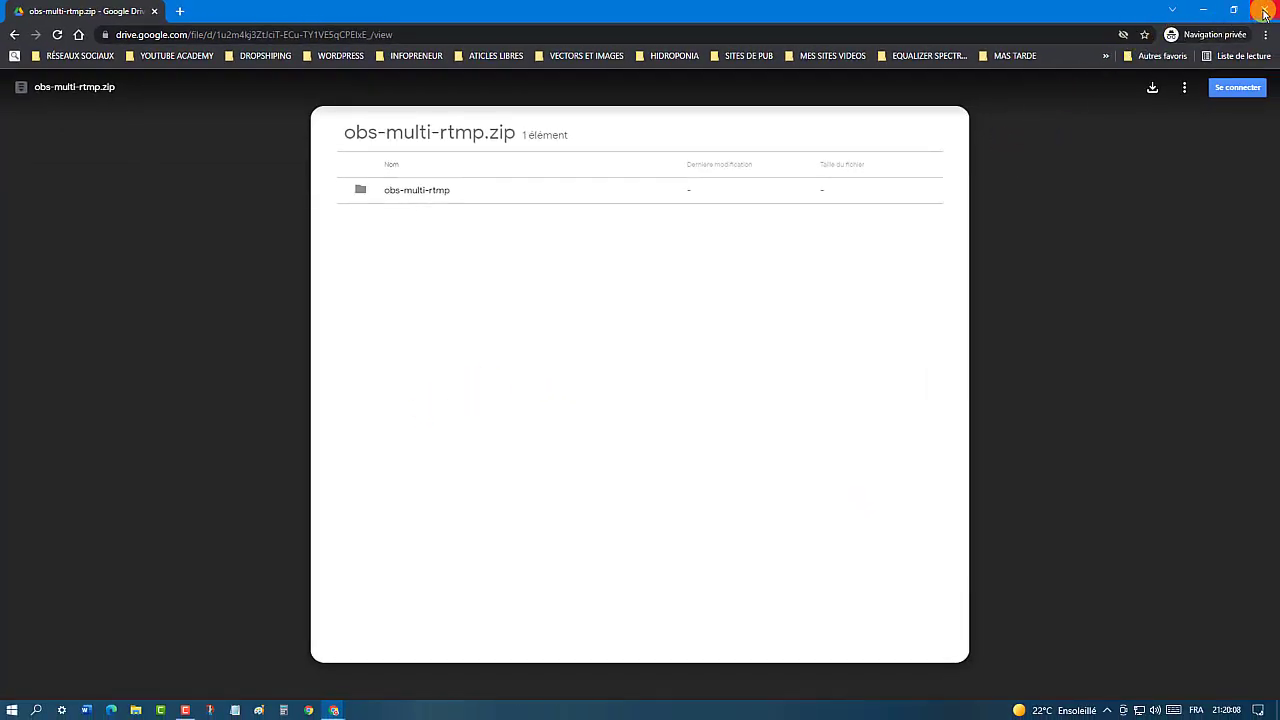
click(1265, 12)
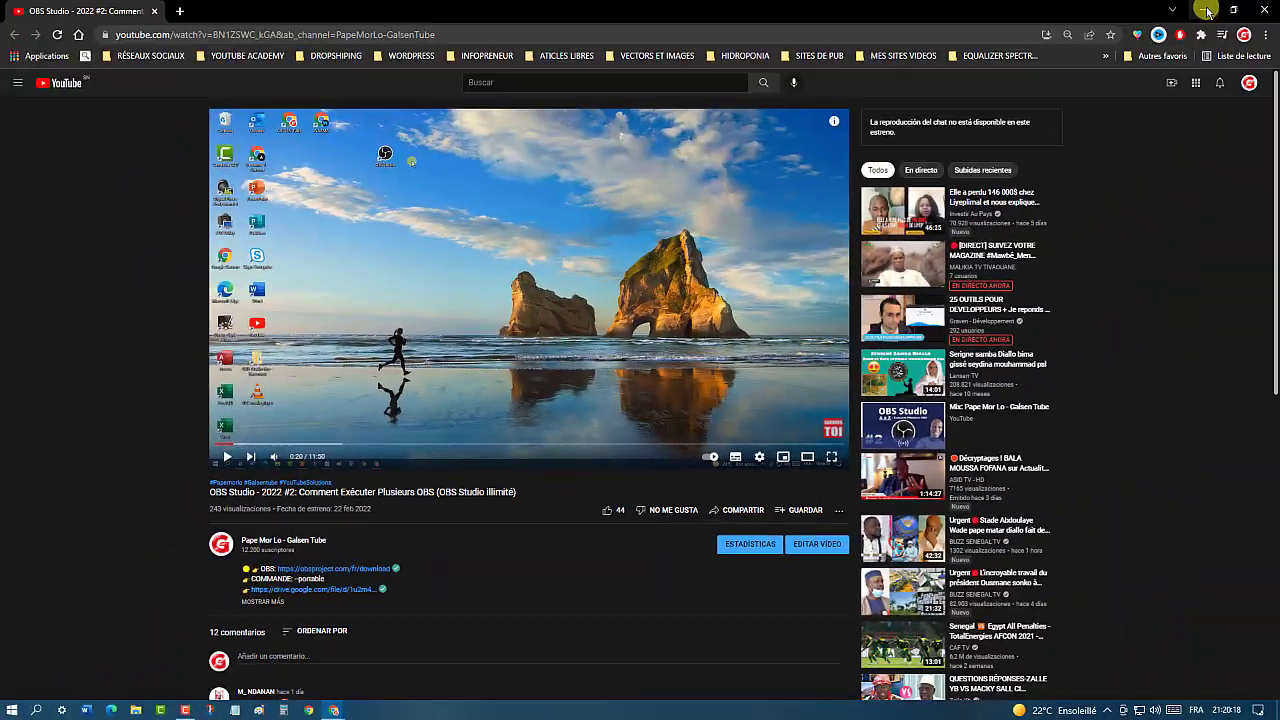
Move the obs-multi-rtmp archive to an empty area of the desktop and extract it into its own obs-multi-rtmp folder.
click(1207, 10)
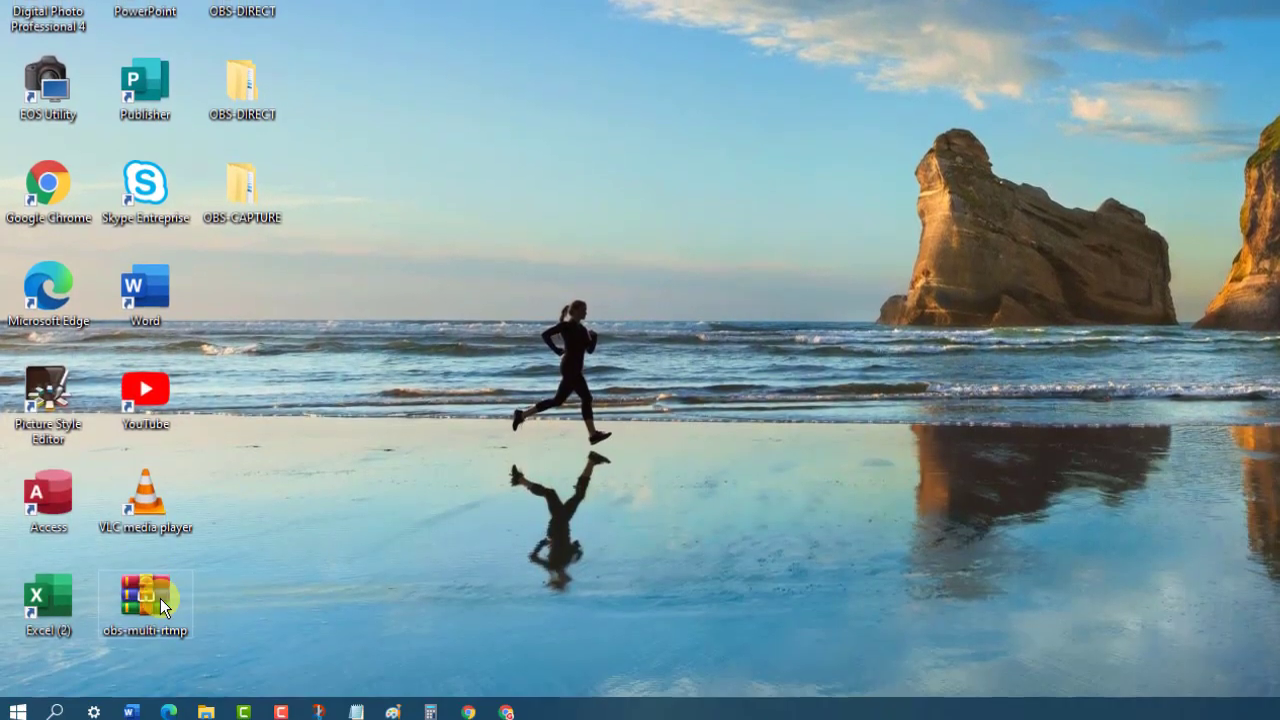
drag(152, 587, 451, 149)
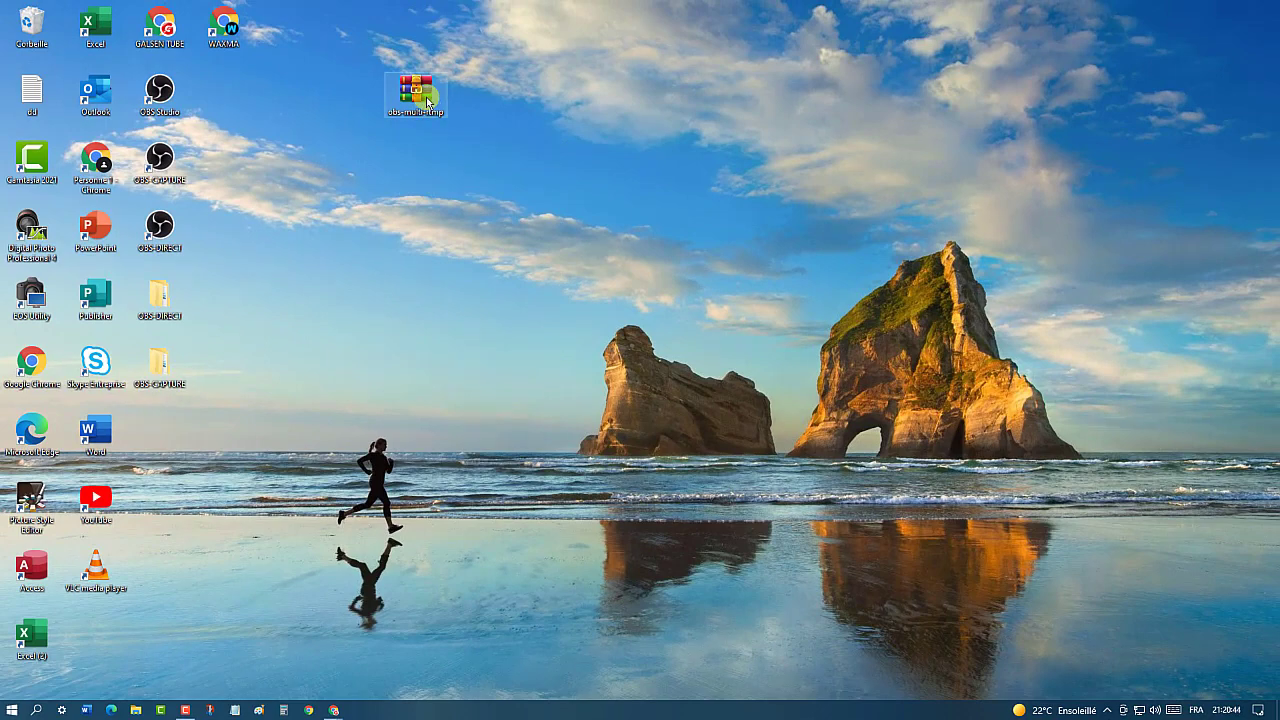
right_click(426, 97)
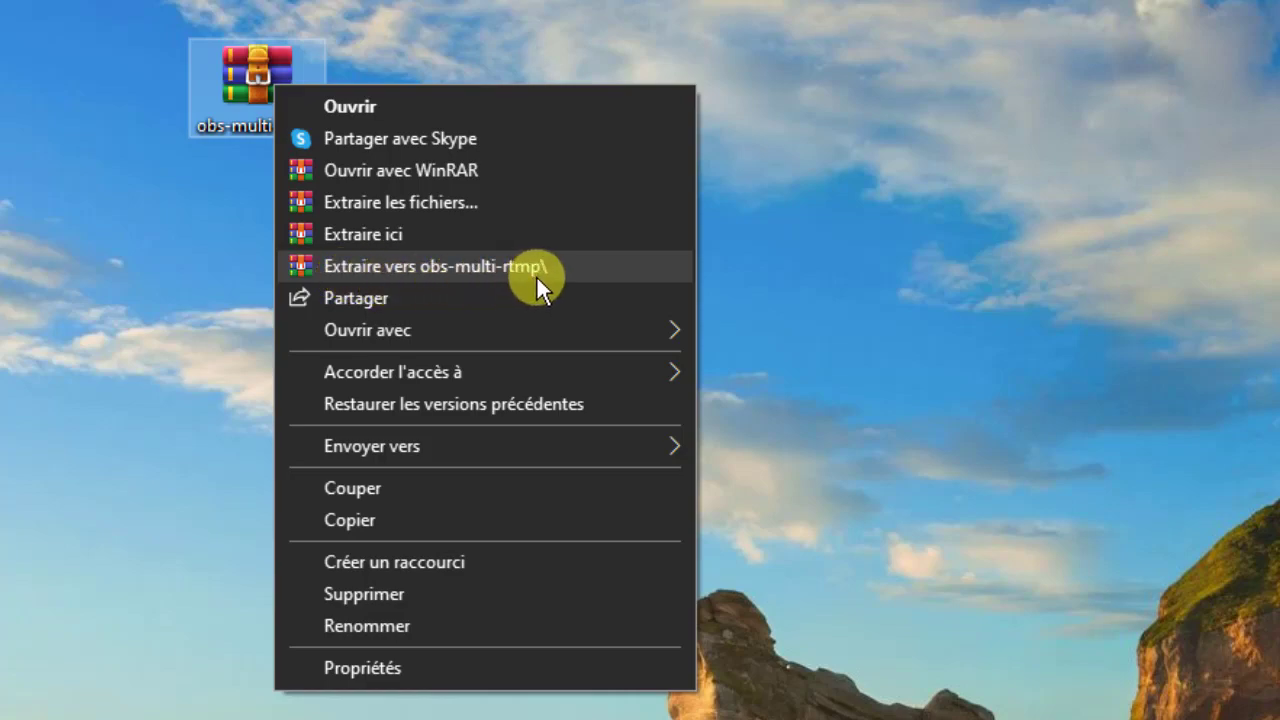
click(465, 268)
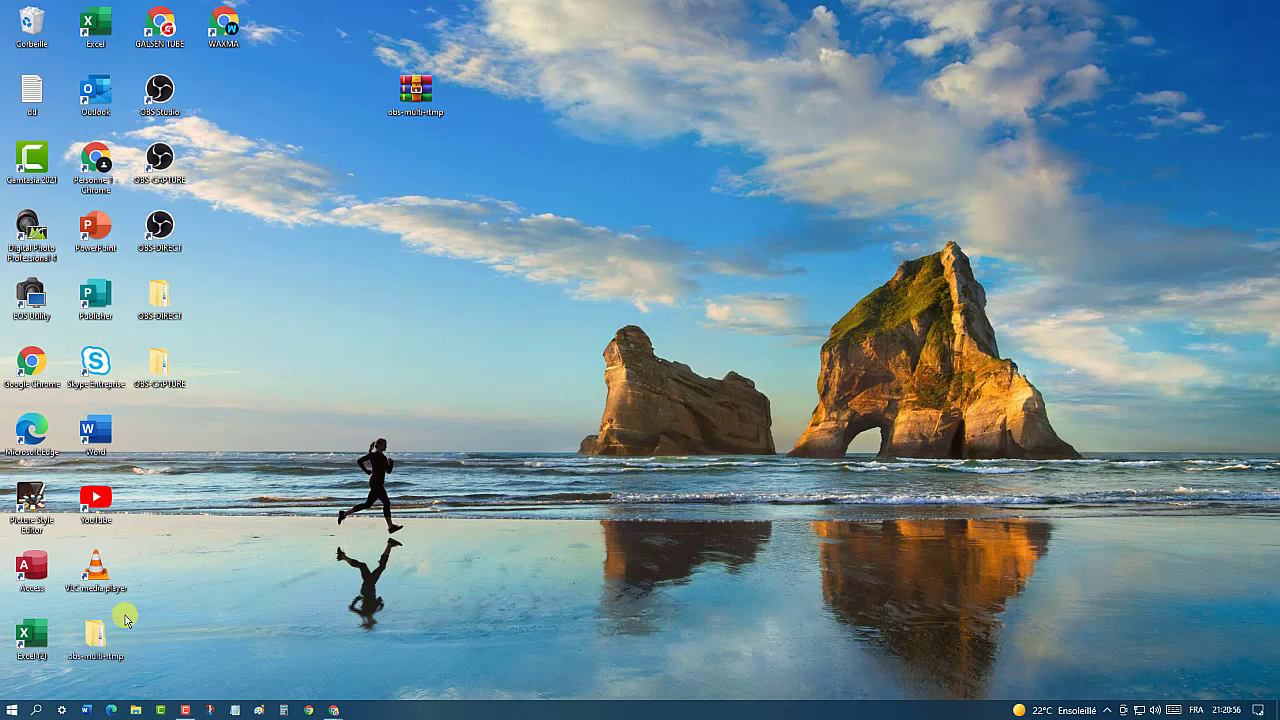
Place the extracted obs-multi-rtmp folder beside the archive and open it, keeping the desktop shortcuts uncovered.
drag(96, 636, 487, 165)
click(482, 104)
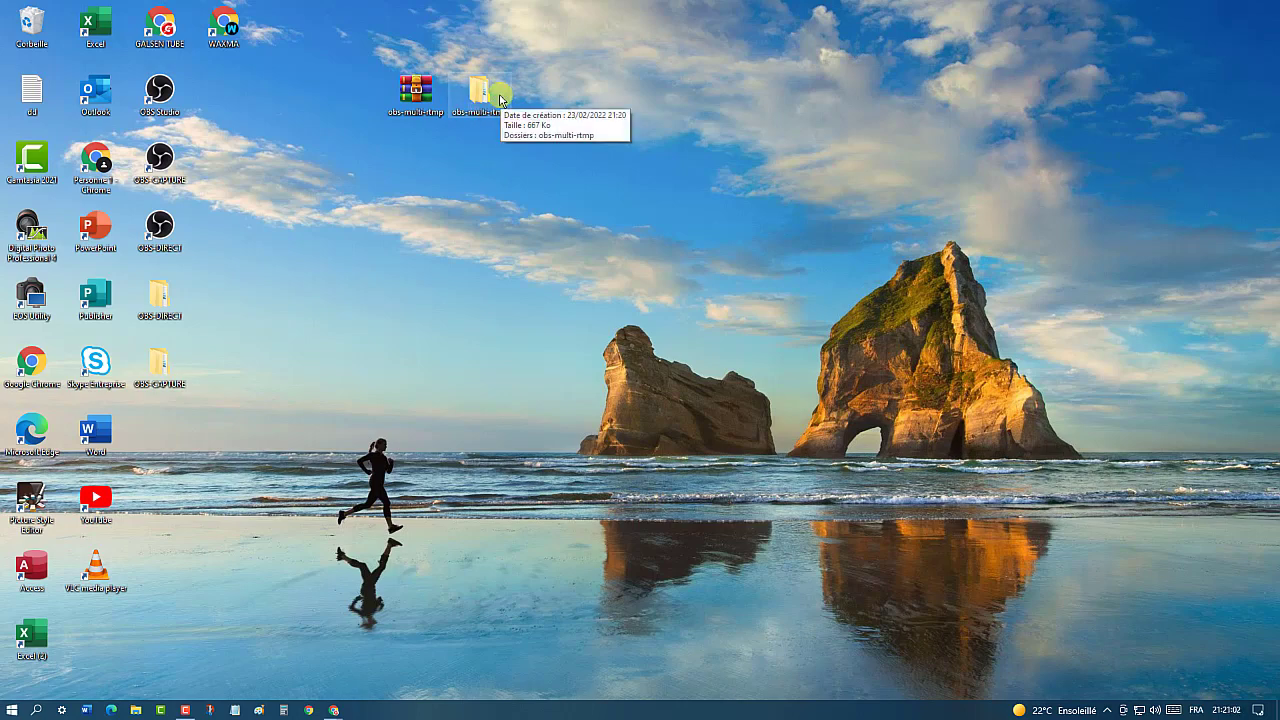
click(483, 101)
double_click(483, 98)
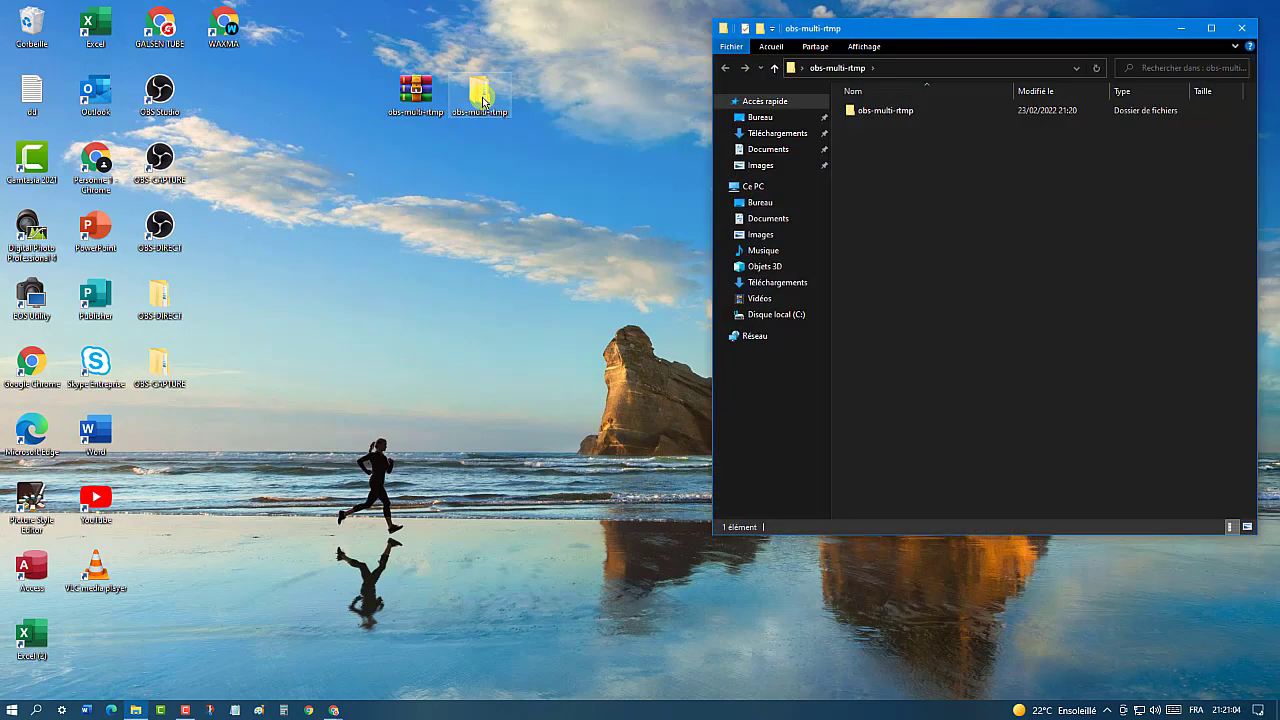
drag(1026, 29, 499, 75)
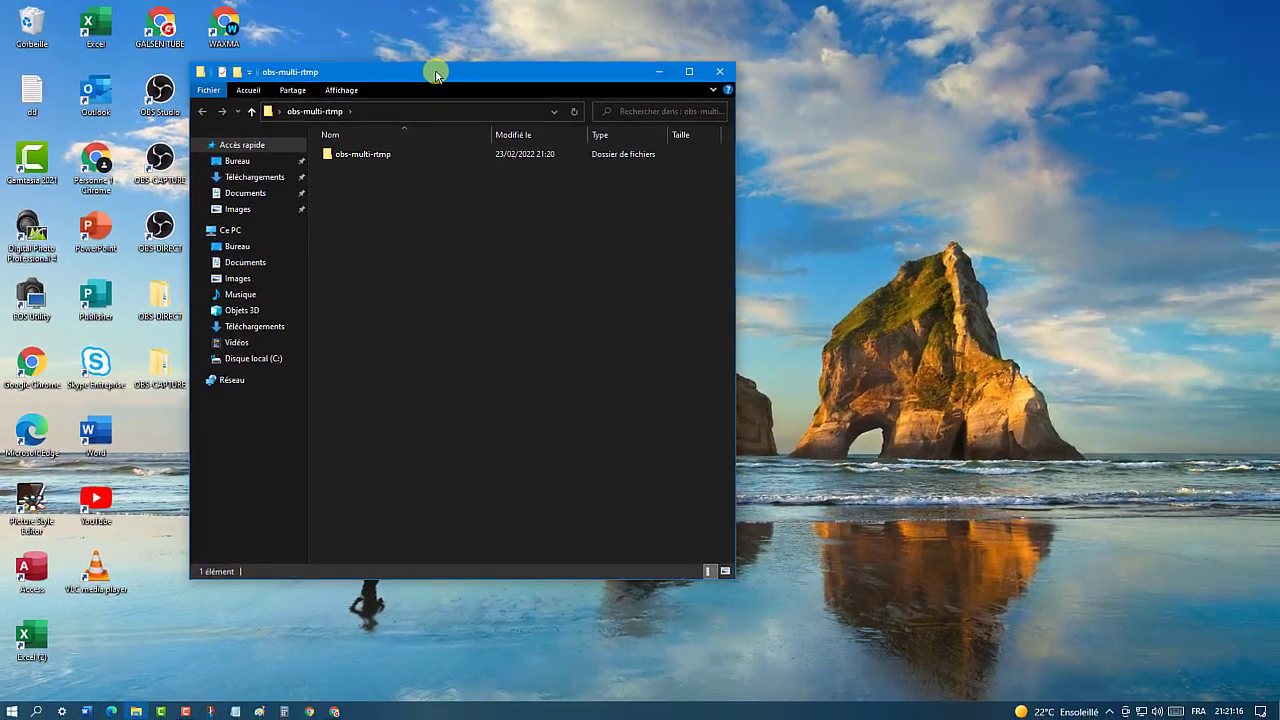
drag(434, 63, 586, 46)
Launch OBS Studio from the desktop, check whether it has the multiple output dock, and close it.
click(157, 106)
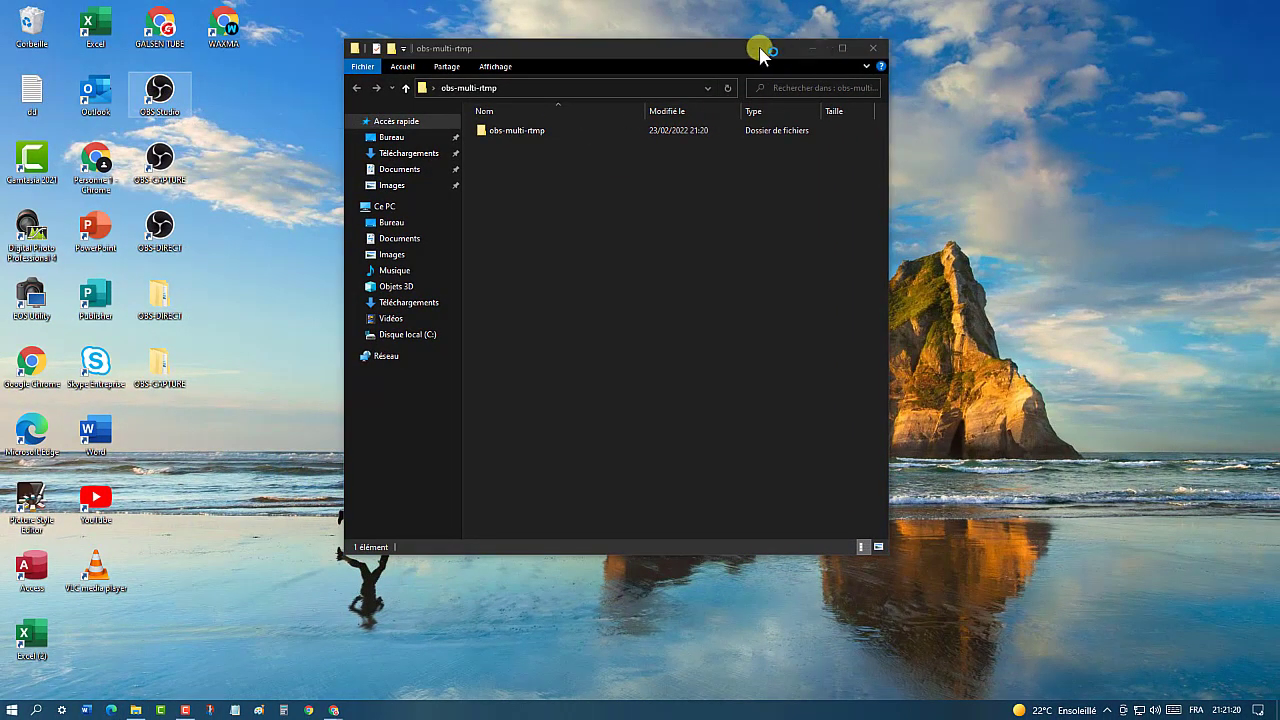
drag(760, 49, 467, 63)
click(847, 32)
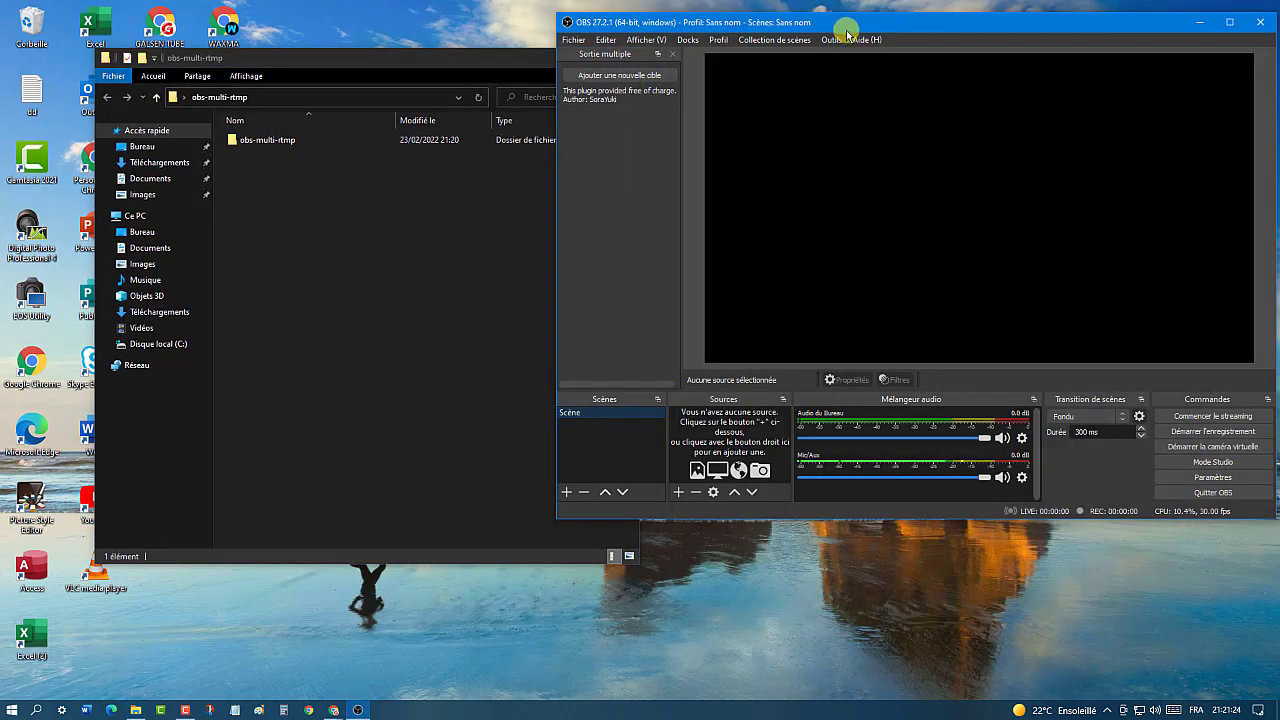
drag(847, 32, 545, 44)
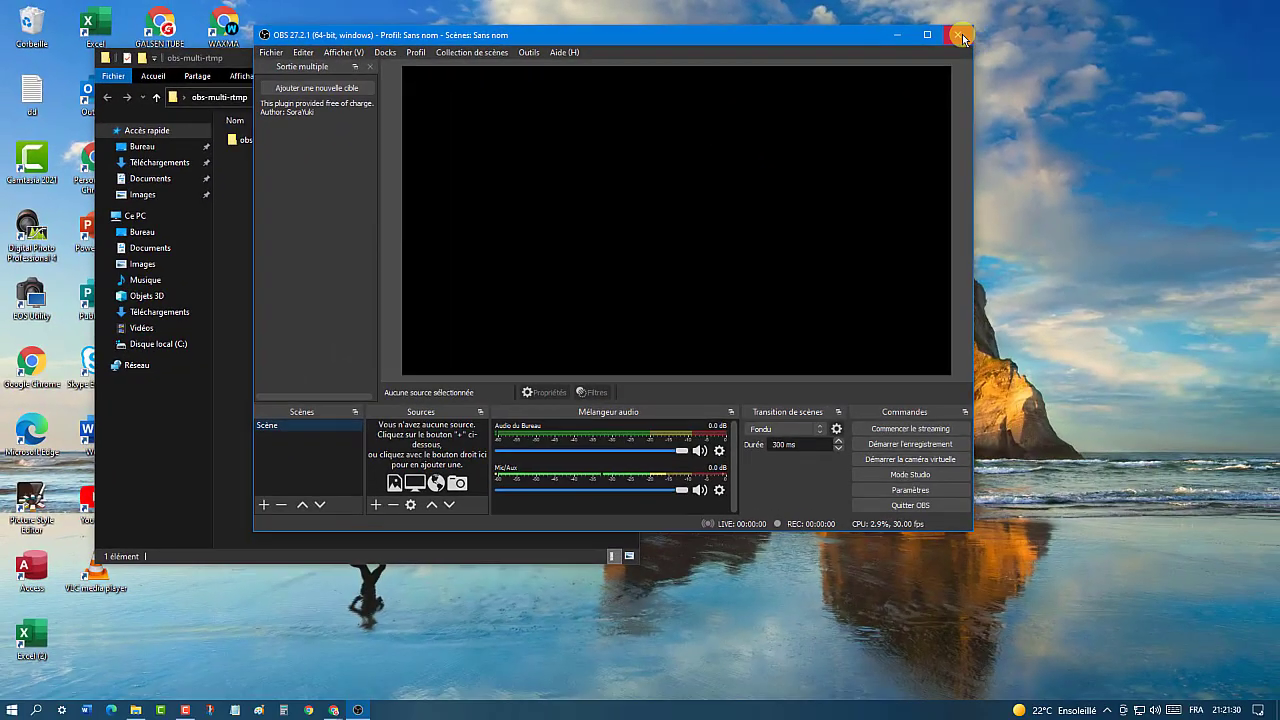
click(958, 38)
Launch the portable OBS-CAPTURE instance, check it for the multiple output dock, and close it.
drag(404, 56, 900, 58)
click(164, 158)
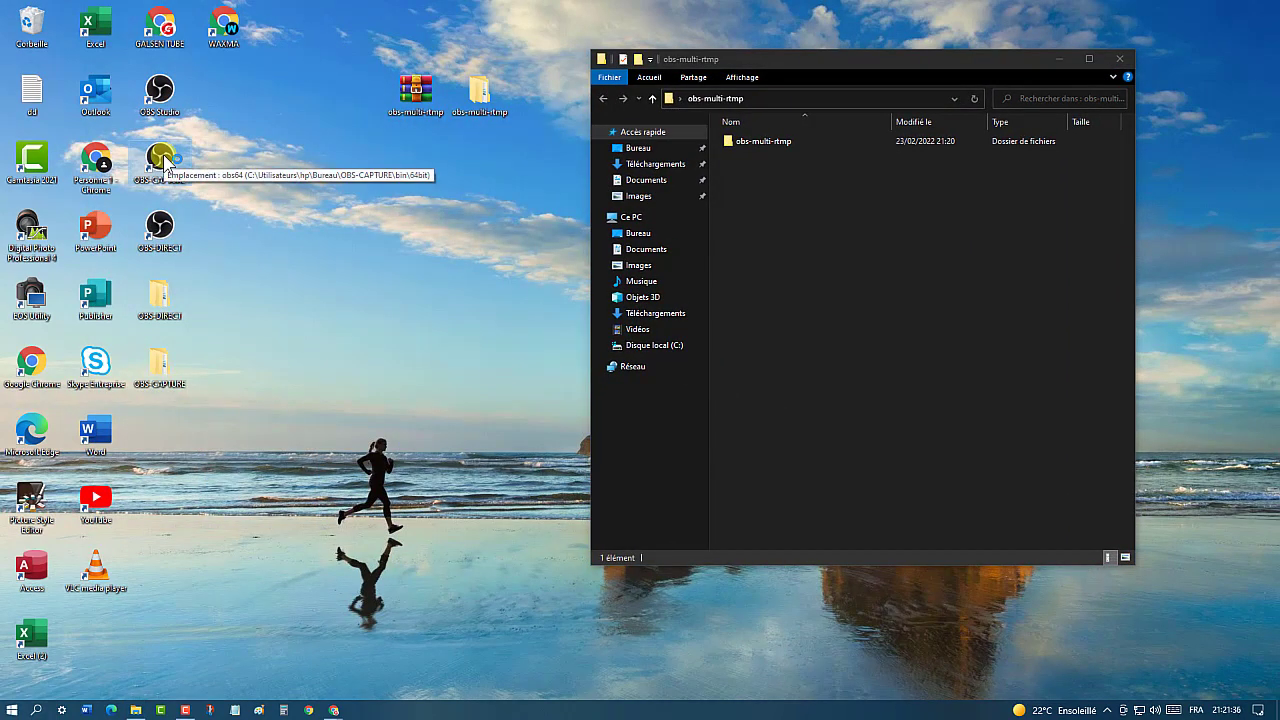
double_click(167, 164)
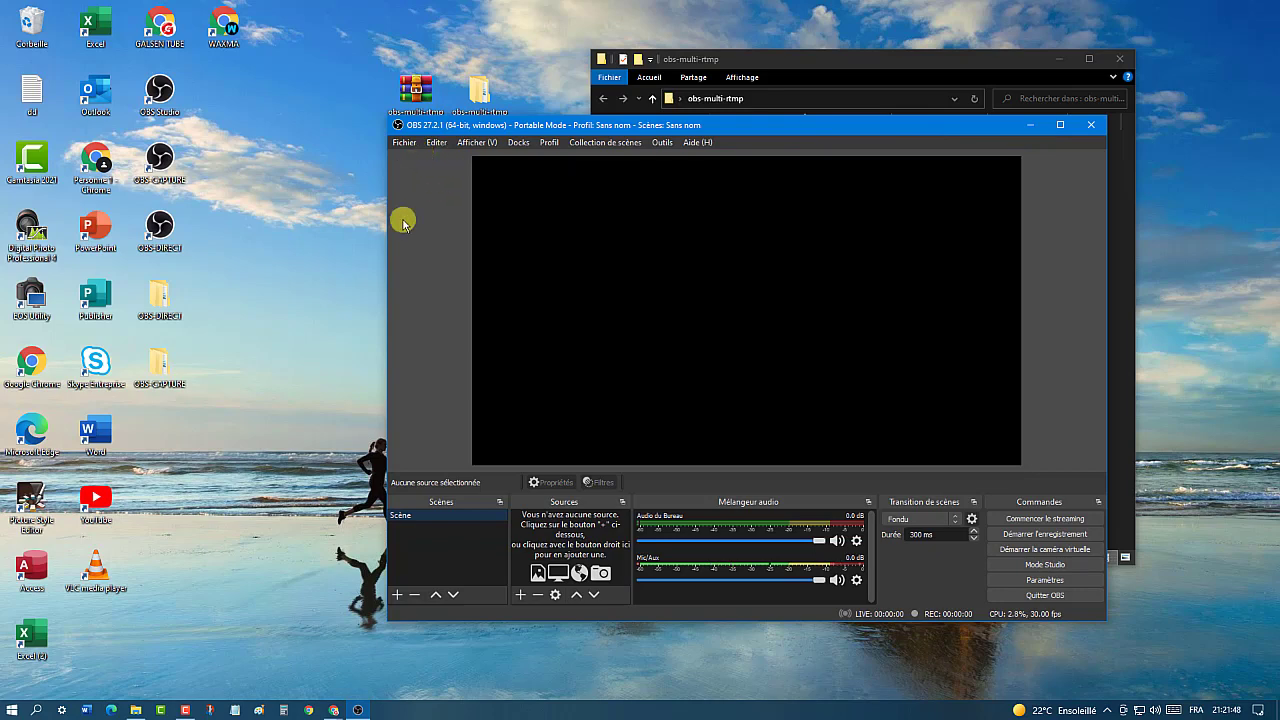
click(1093, 127)
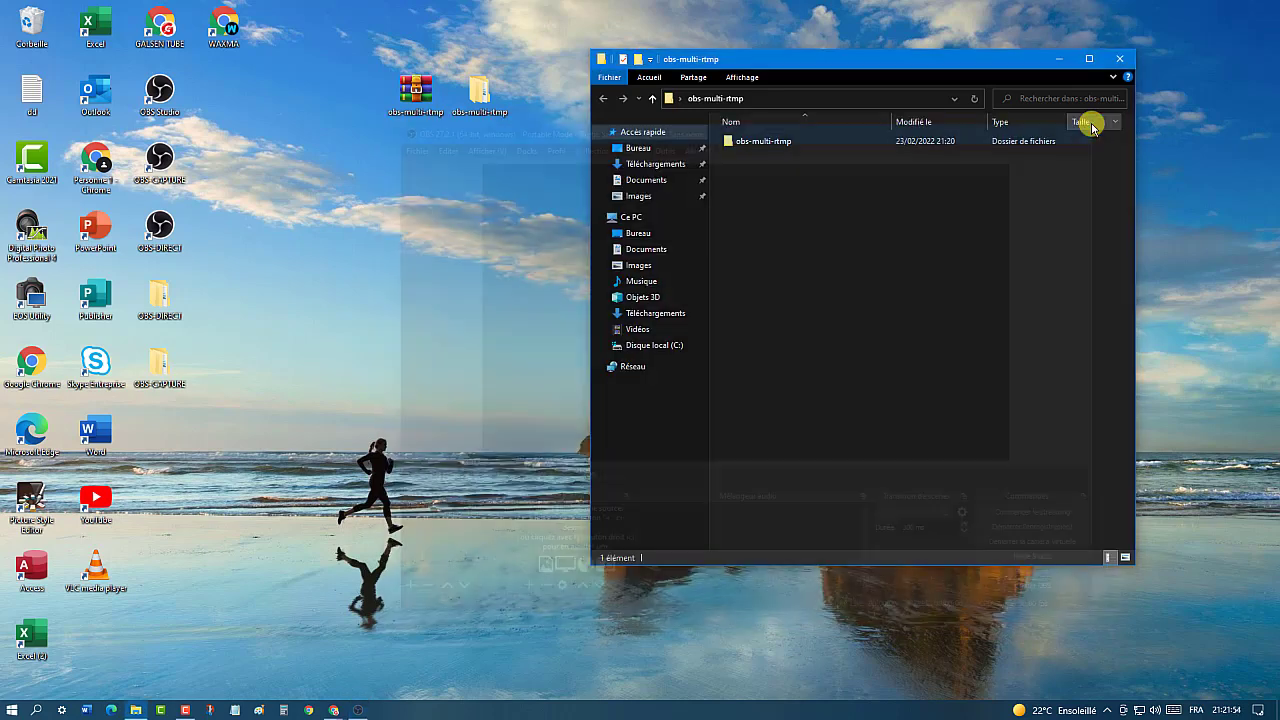
Look through the Programmes folder on Disque local (C:) for the obs-studio installation and return to the obs-multi-rtmp folder.
drag(826, 61, 921, 36)
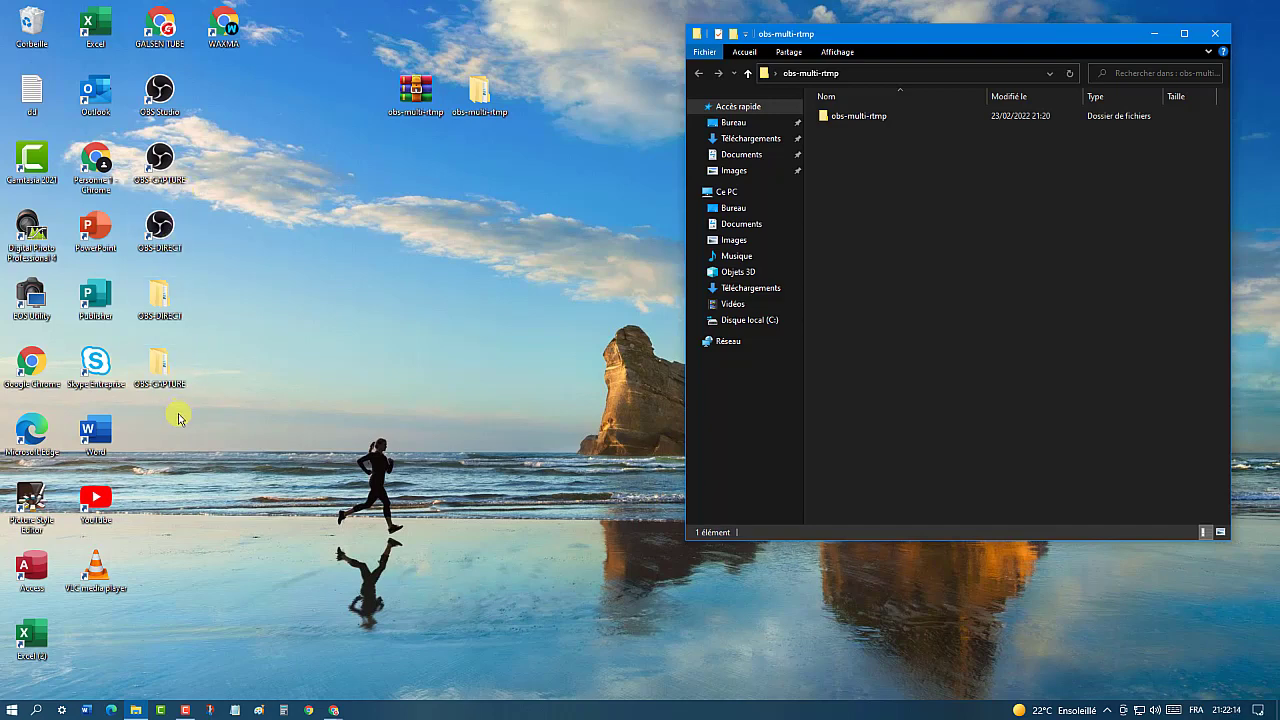
click(729, 192)
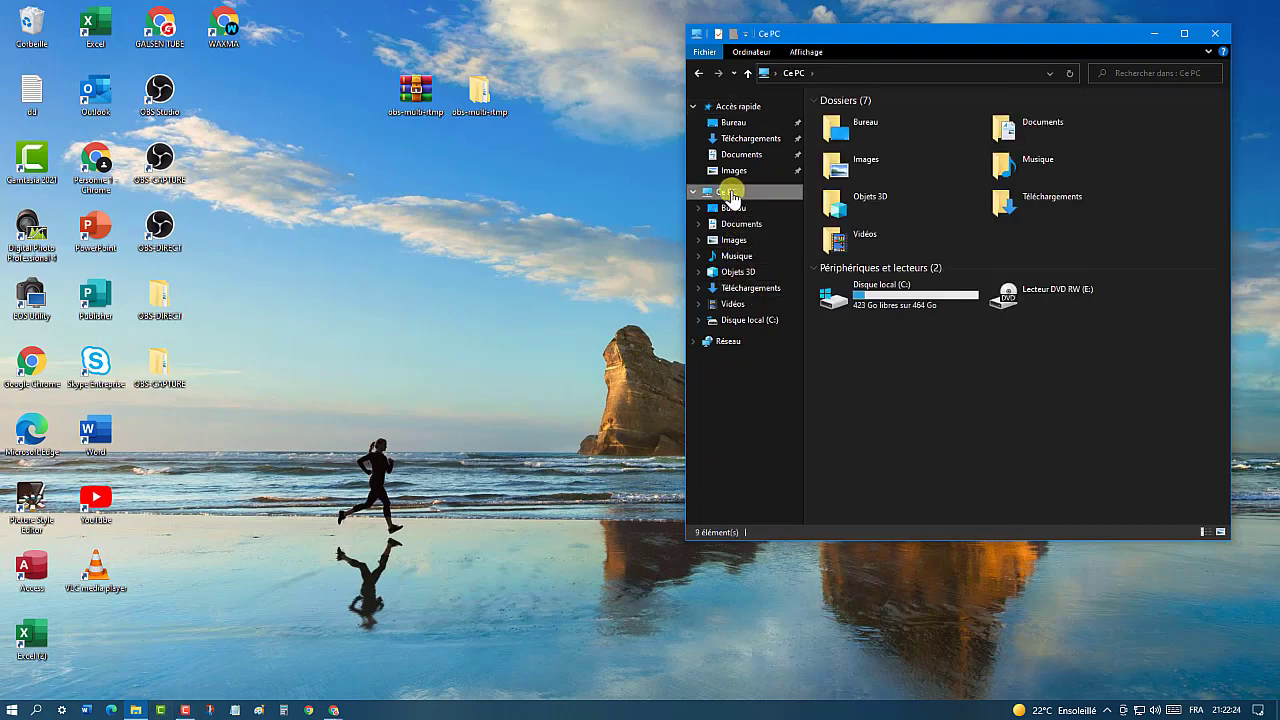
double_click(860, 290)
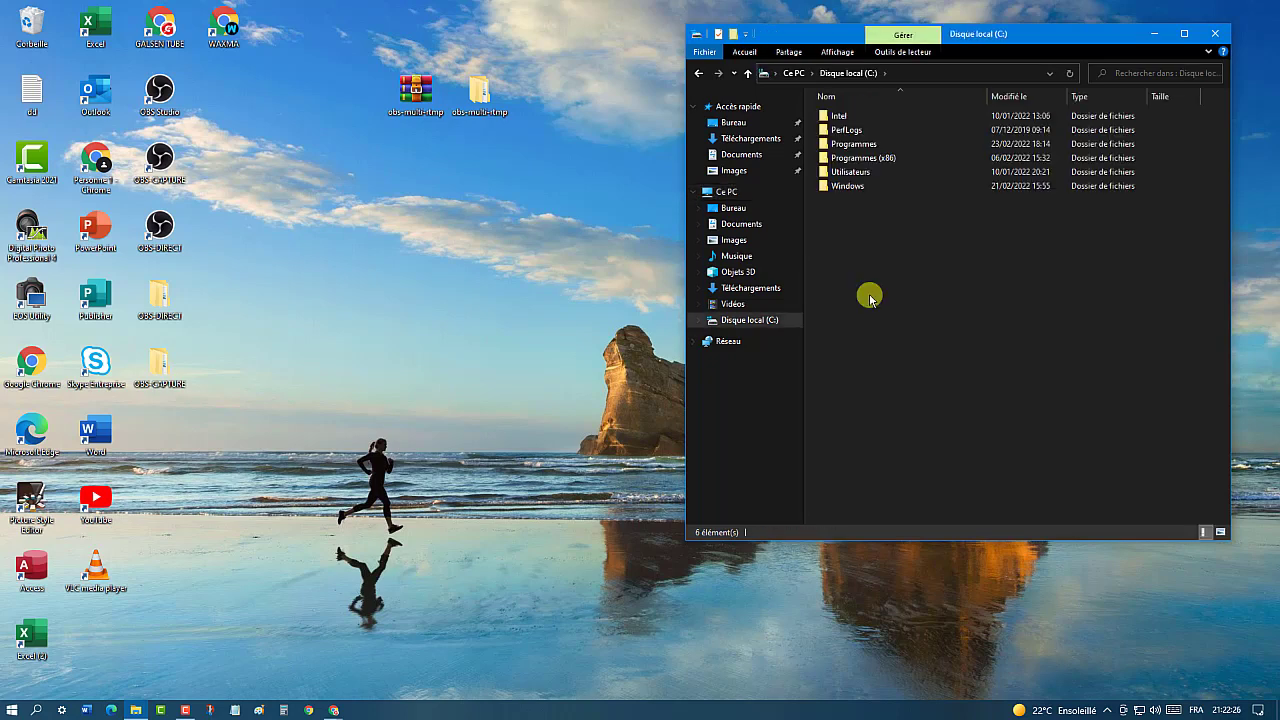
double_click(858, 142)
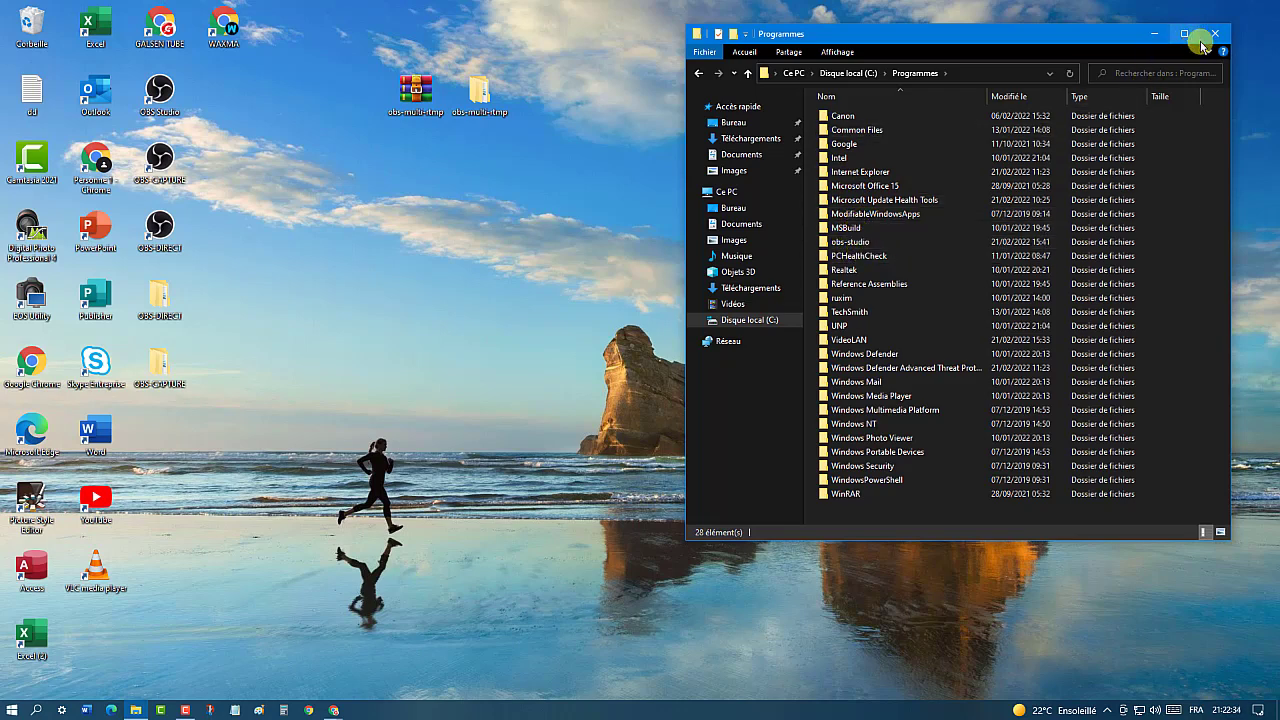
click(704, 73)
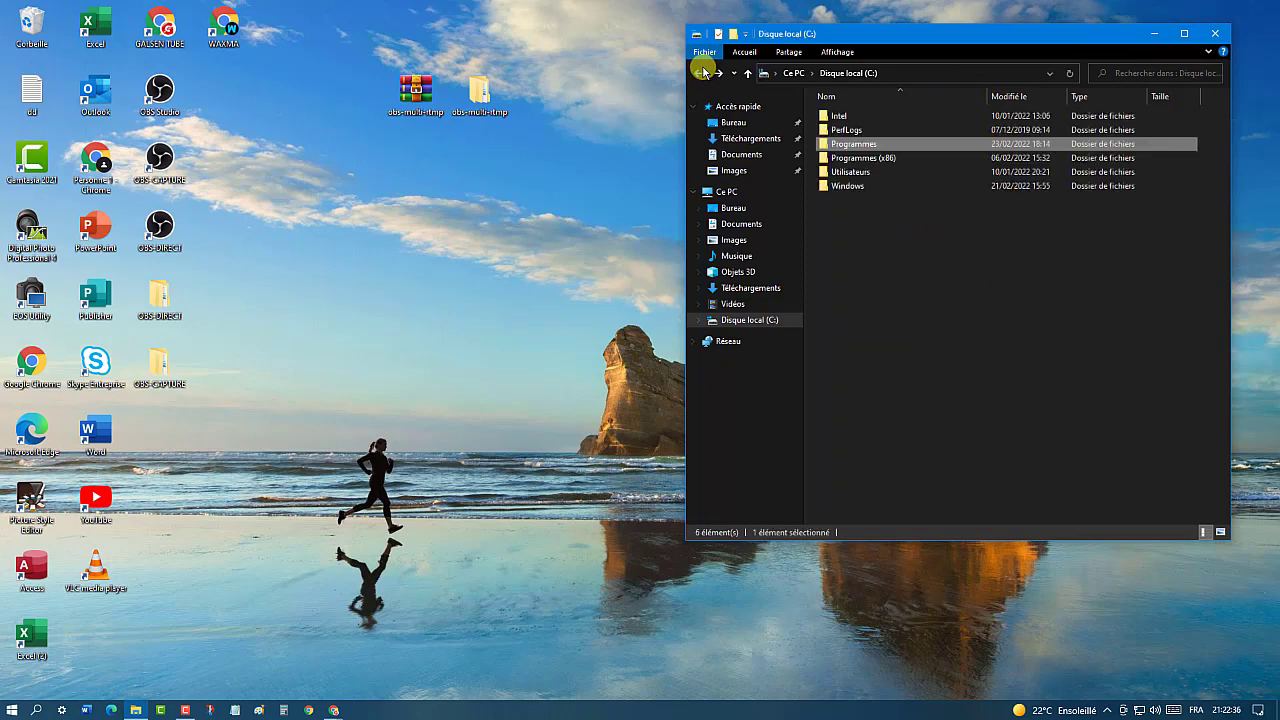
click(704, 73)
click(704, 73)
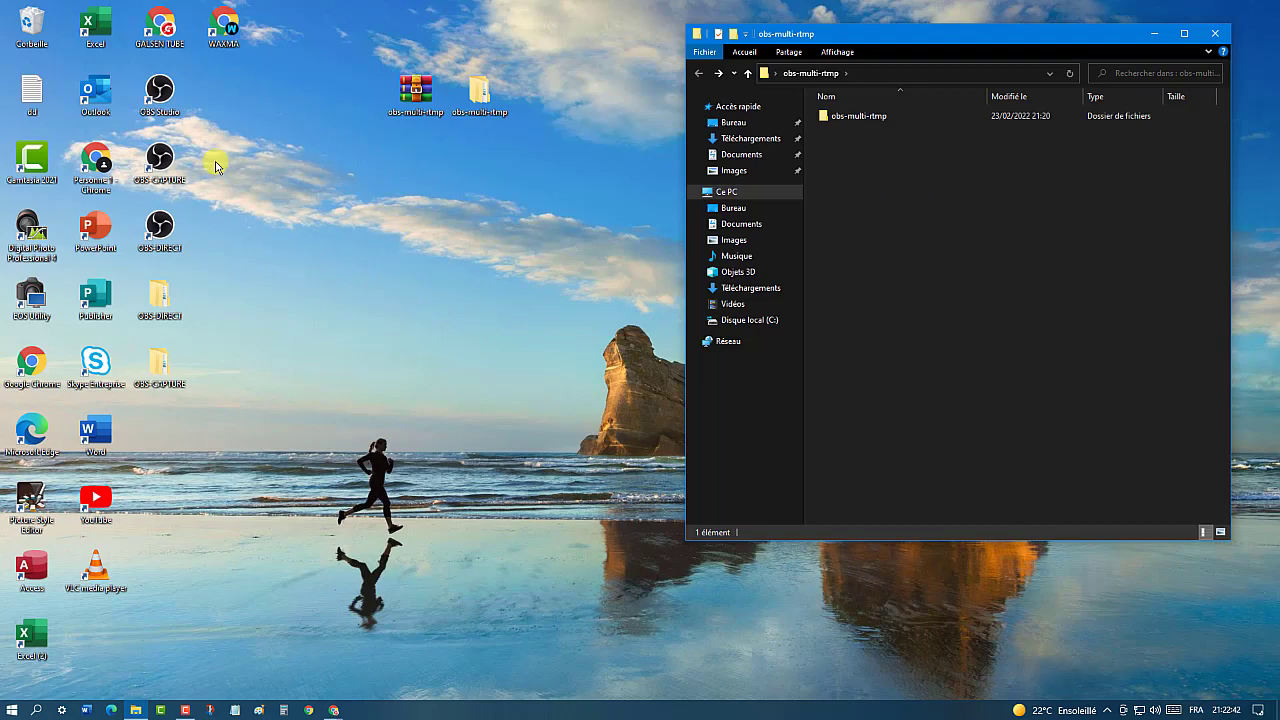
Open the OBS-CAPTURE shortcut's file location beside the obs-multi-rtmp window and go up to the OBS-CAPTURE root folder.
right_click(157, 160)
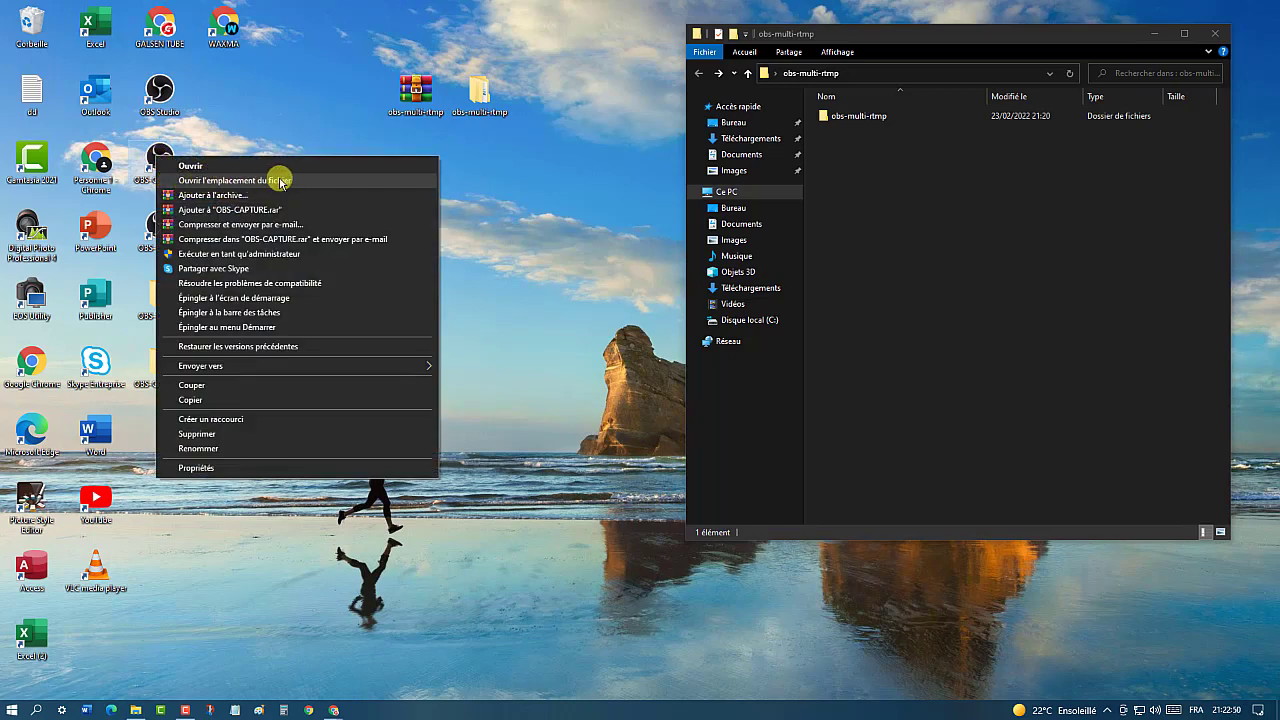
click(224, 183)
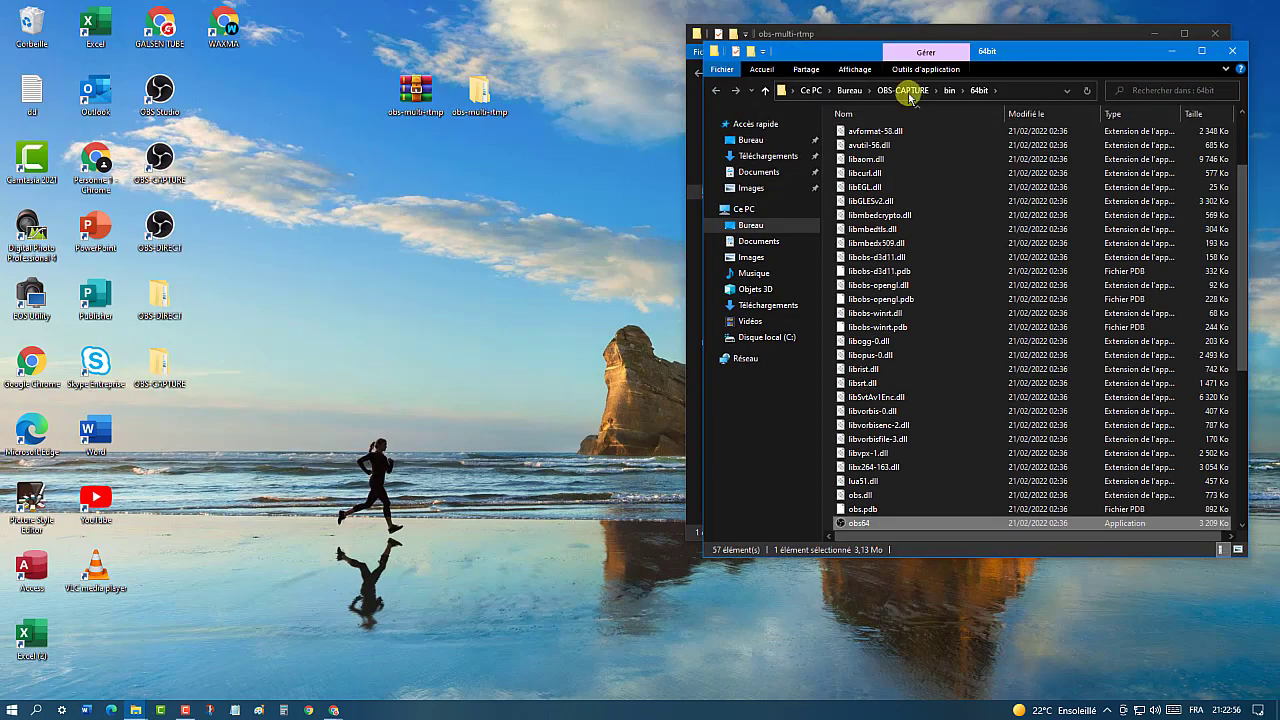
drag(1080, 54, 514, 37)
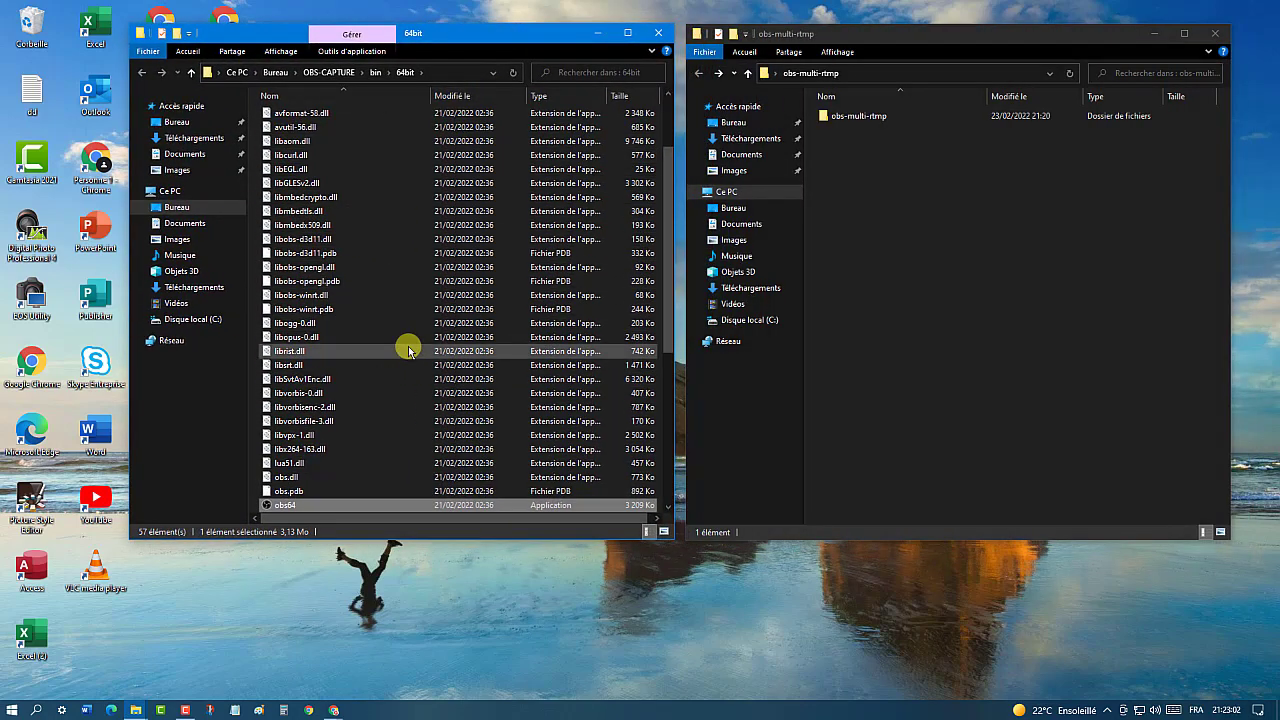
scroll(408, 350, down, 5)
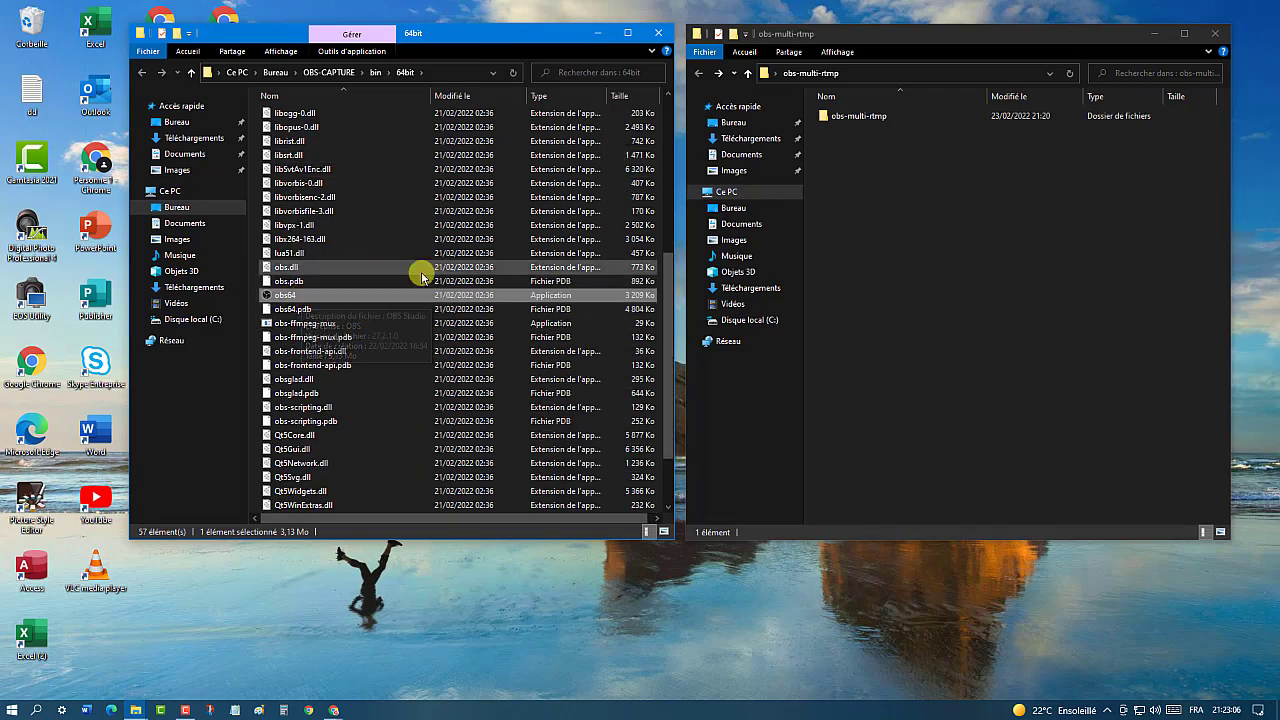
scroll(421, 277, up, 7)
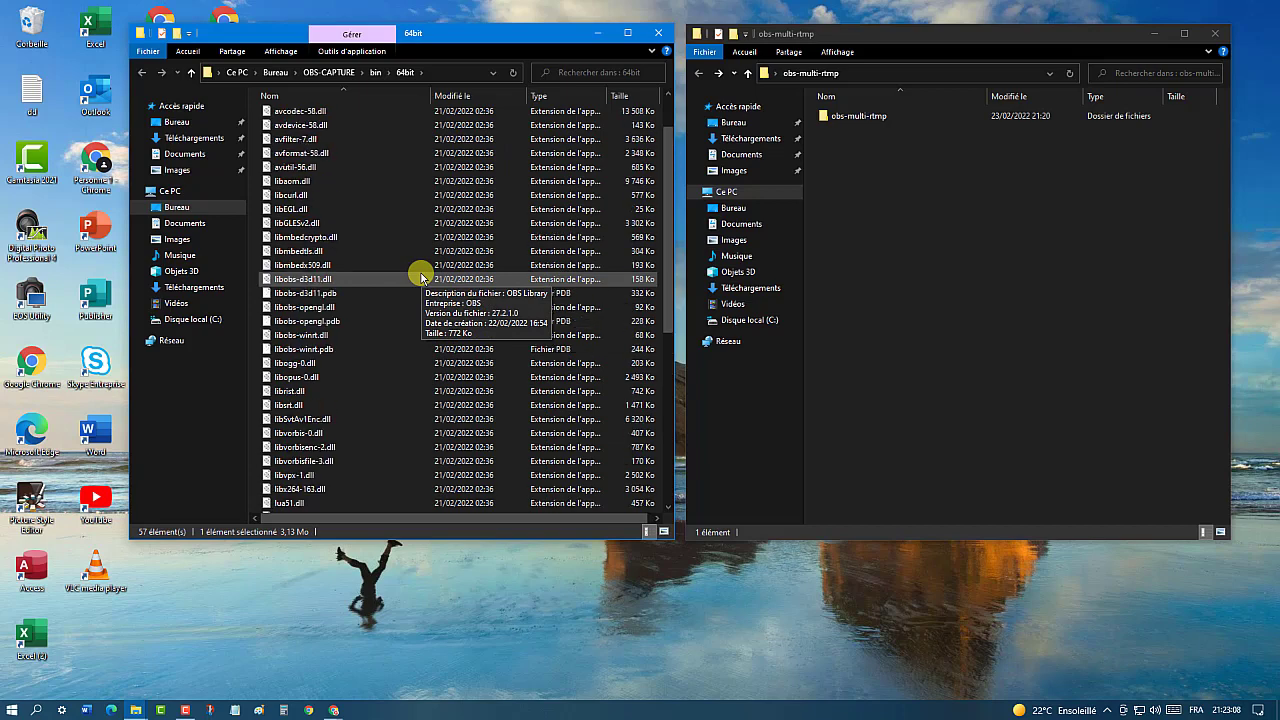
scroll(421, 277, up, 1)
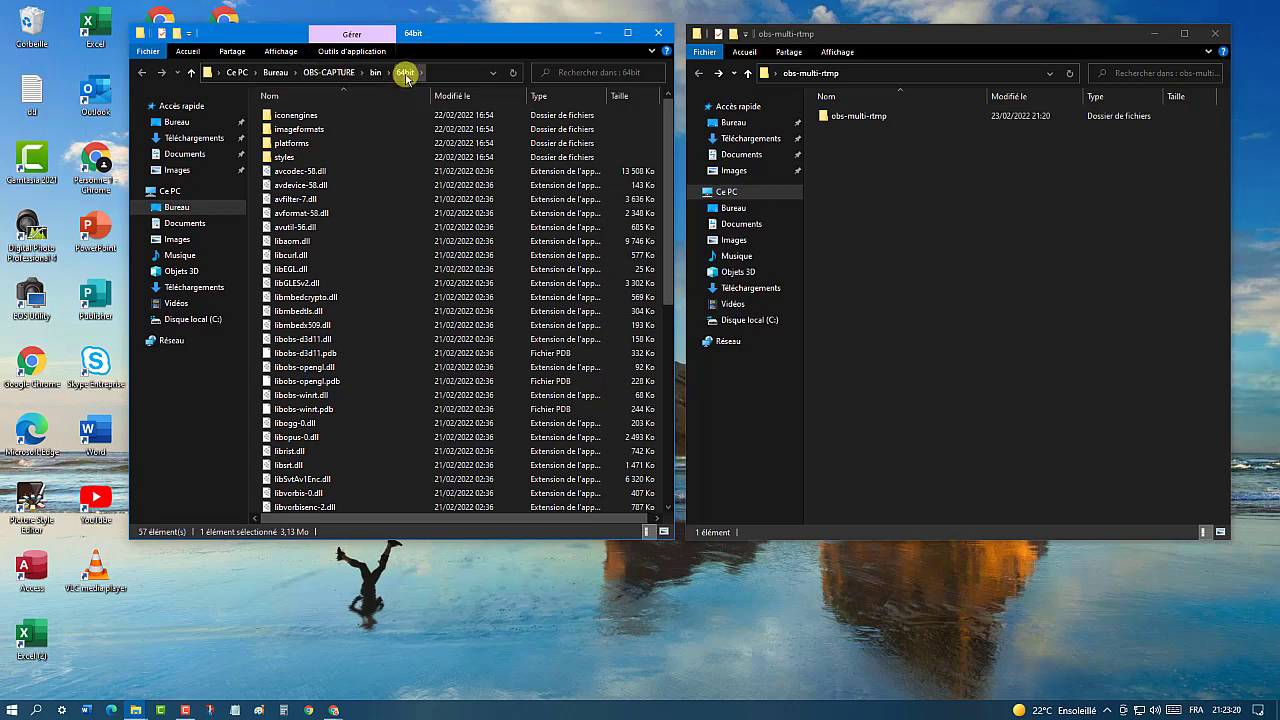
click(336, 74)
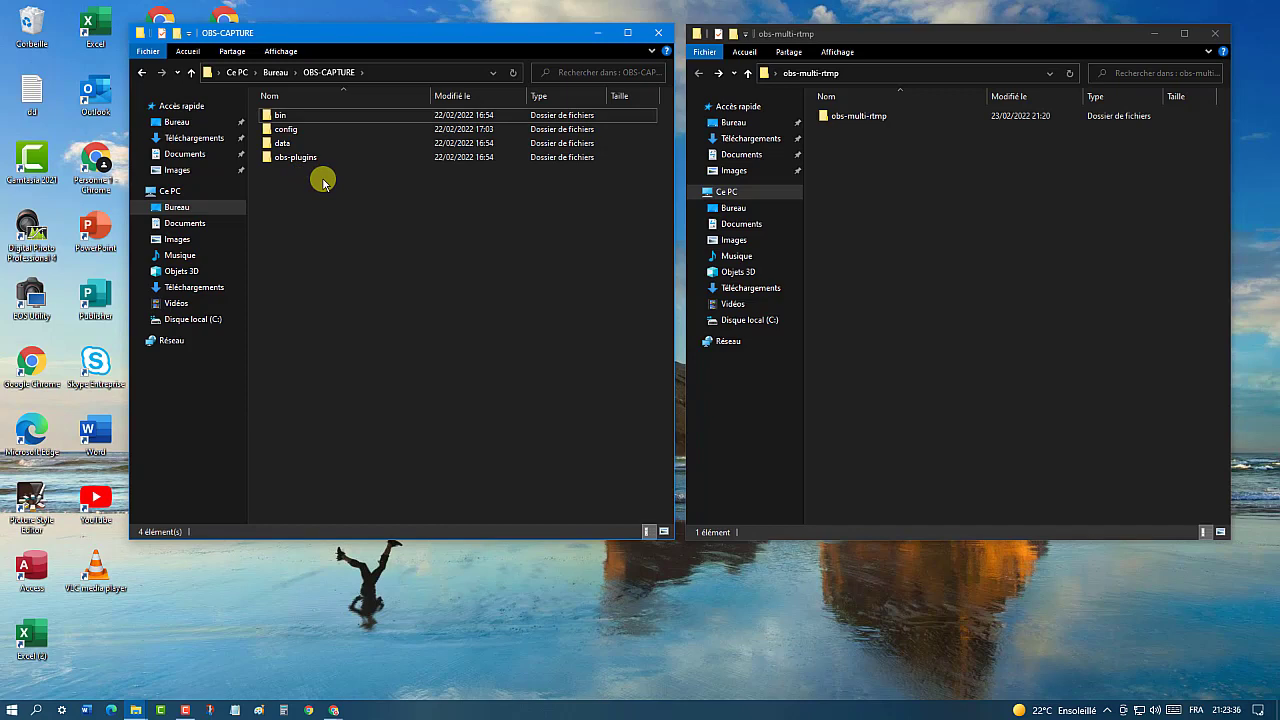
Open the data folder inside the inner obs-multi-rtmp folder, and open data > obs-plugins in OBS-CAPTURE.
double_click(866, 117)
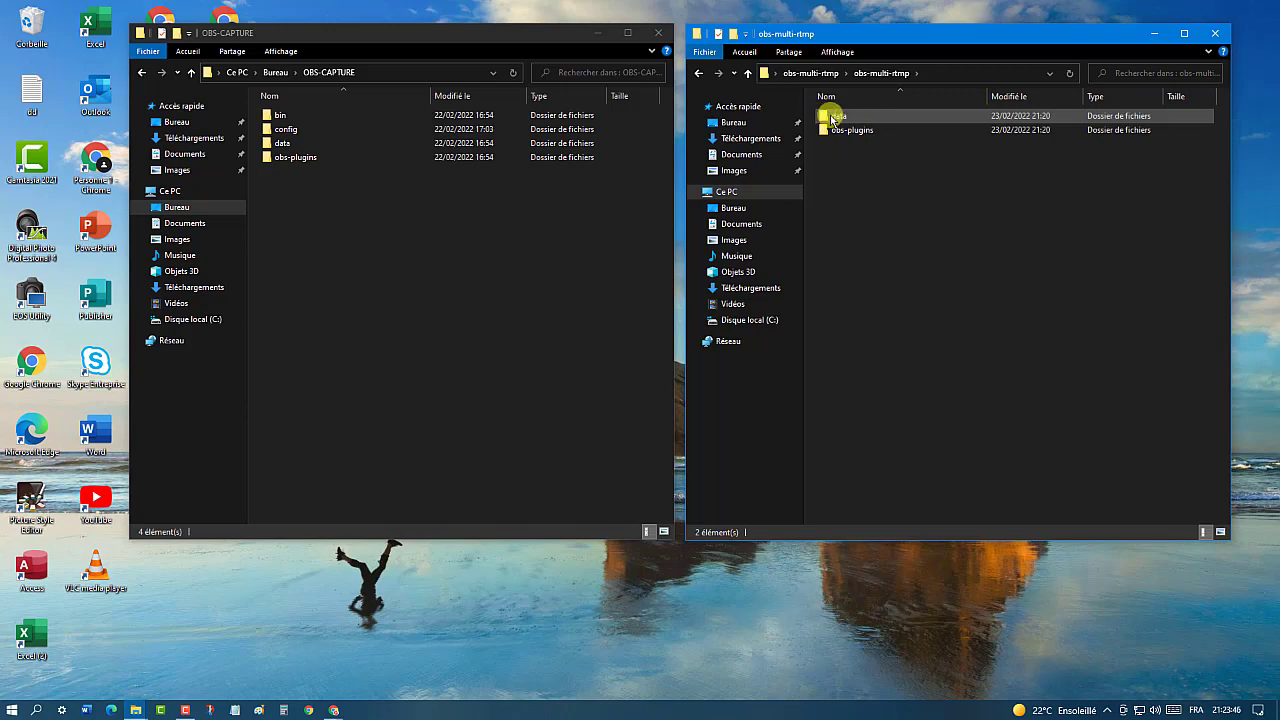
double_click(850, 118)
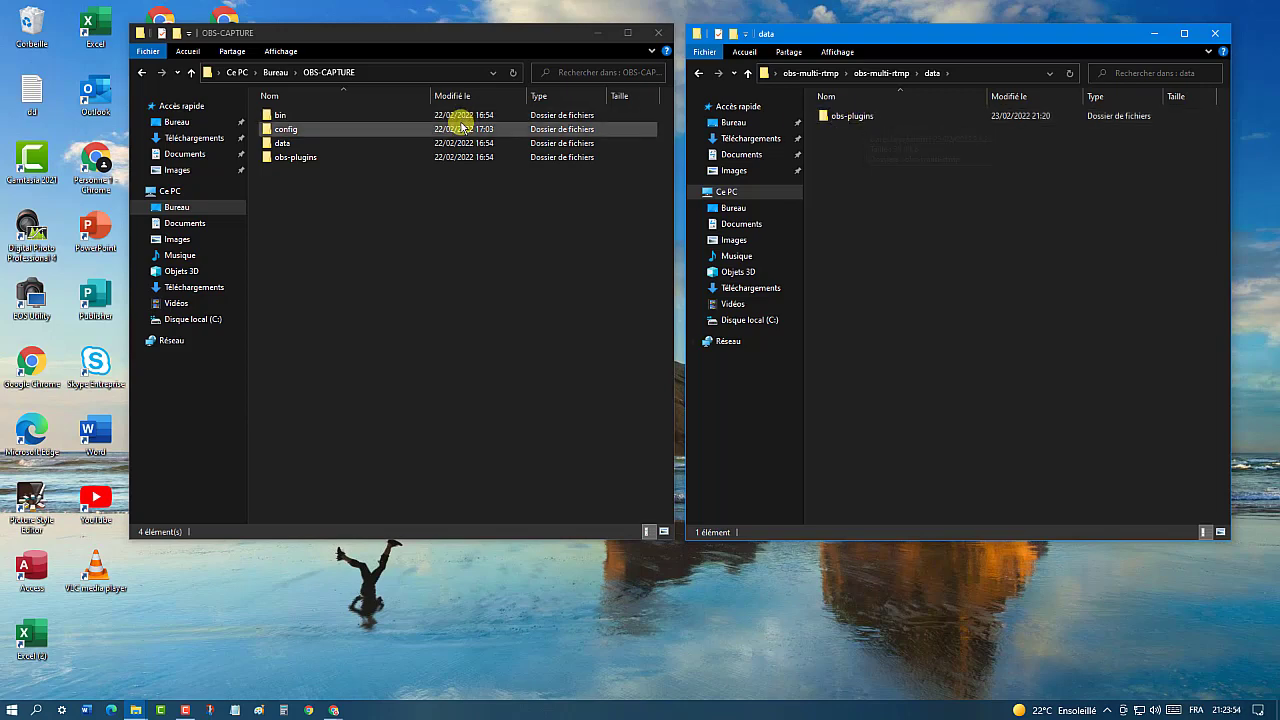
double_click(296, 146)
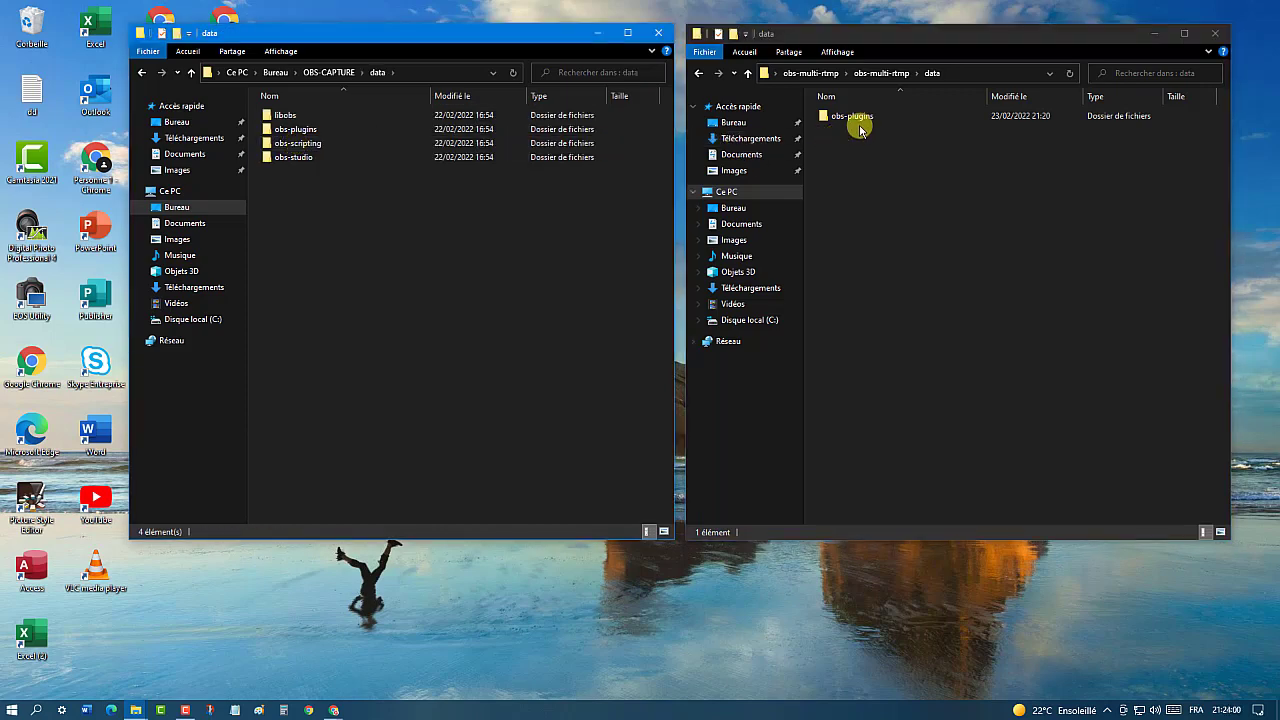
click(306, 132)
double_click(306, 132)
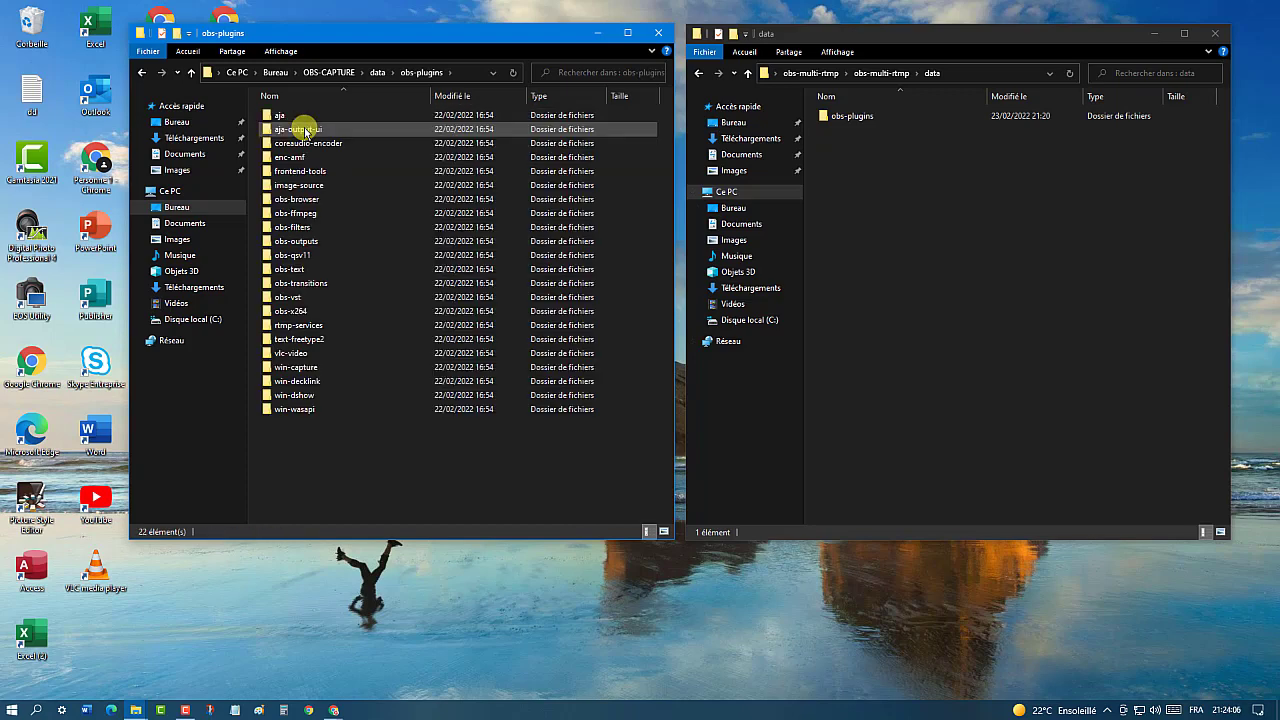
Copy the obs-multi-rtmp folder from the plugin's data > obs-plugins folder into OBS-CAPTURE's data > obs-plugins folder.
double_click(855, 117)
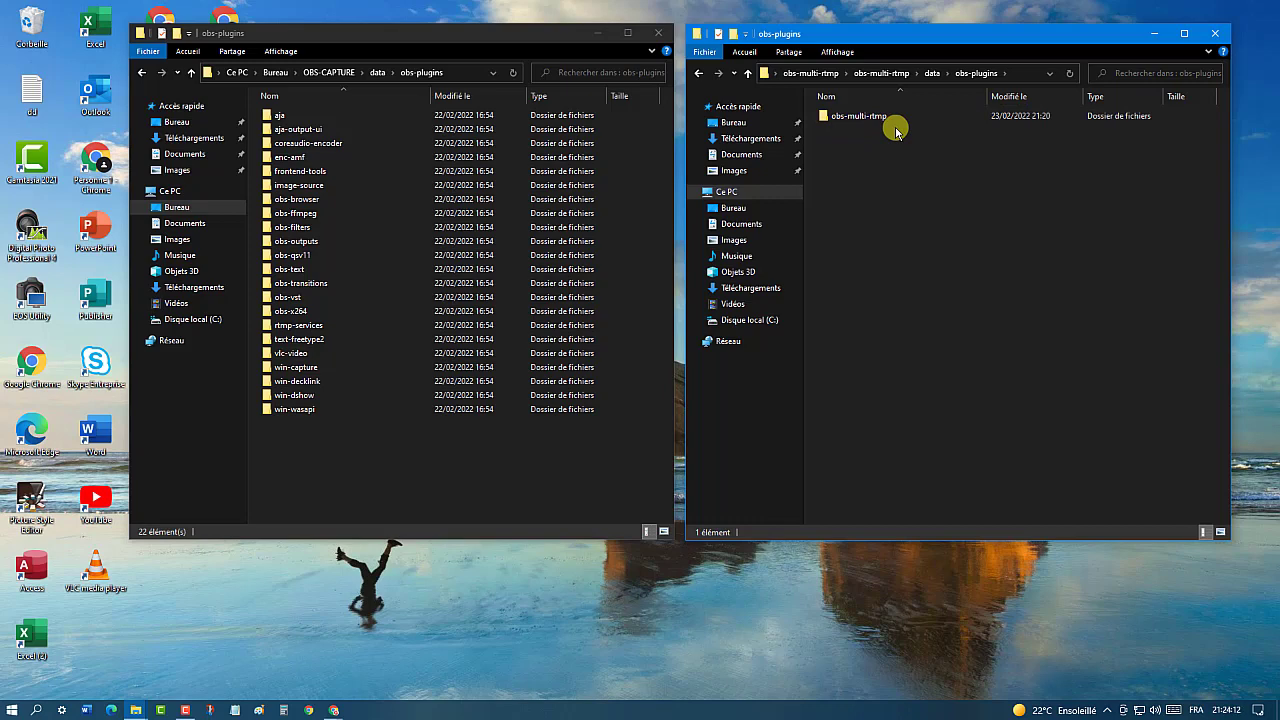
right_click(848, 118)
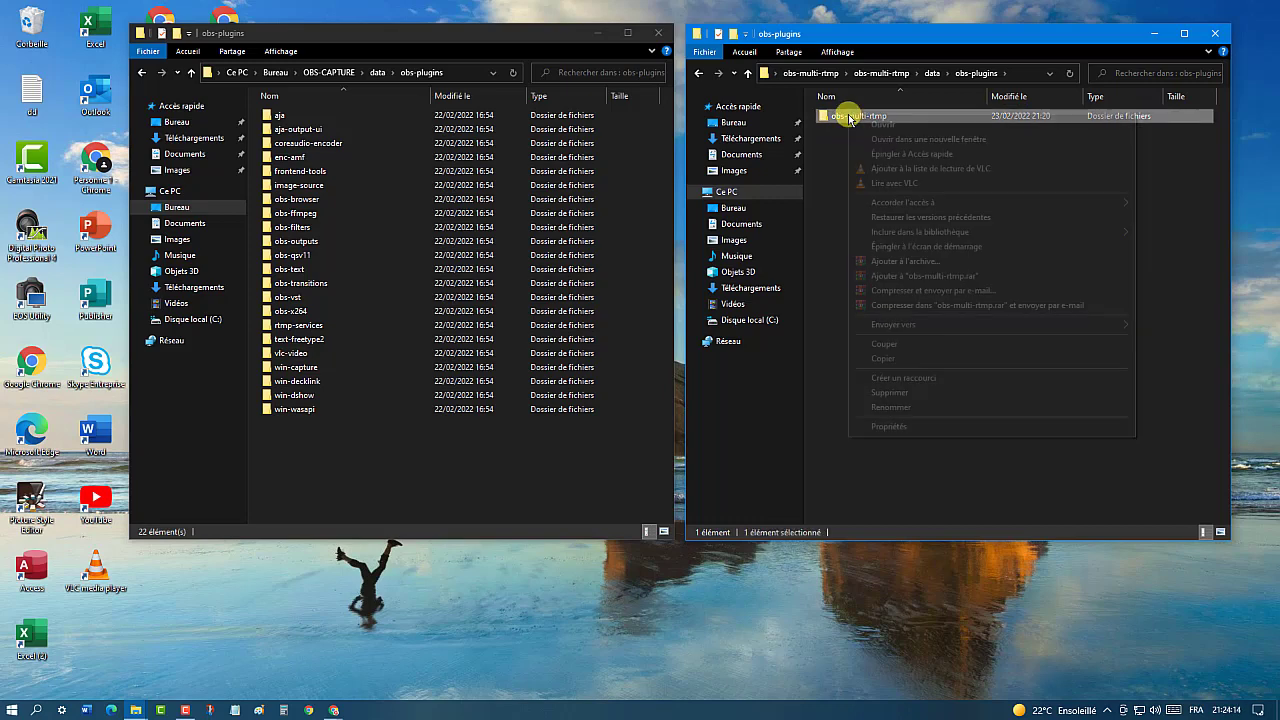
click(894, 361)
click(331, 472)
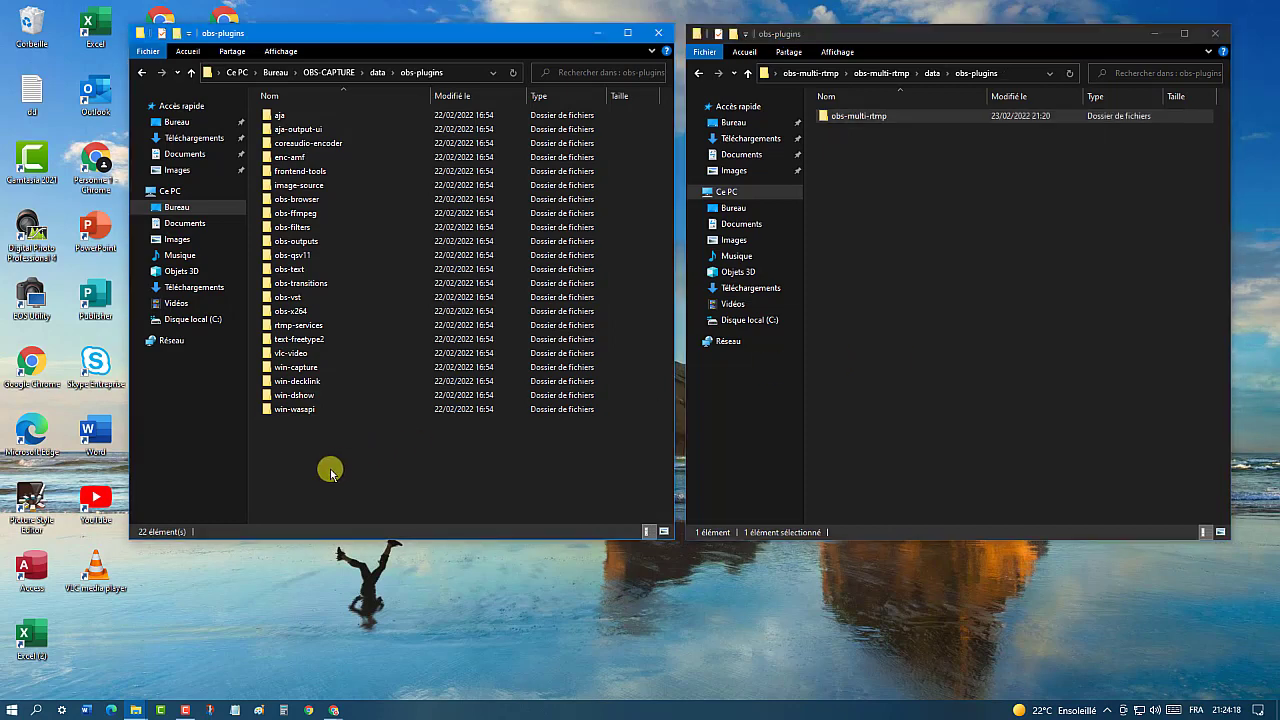
right_click(331, 472)
click(370, 565)
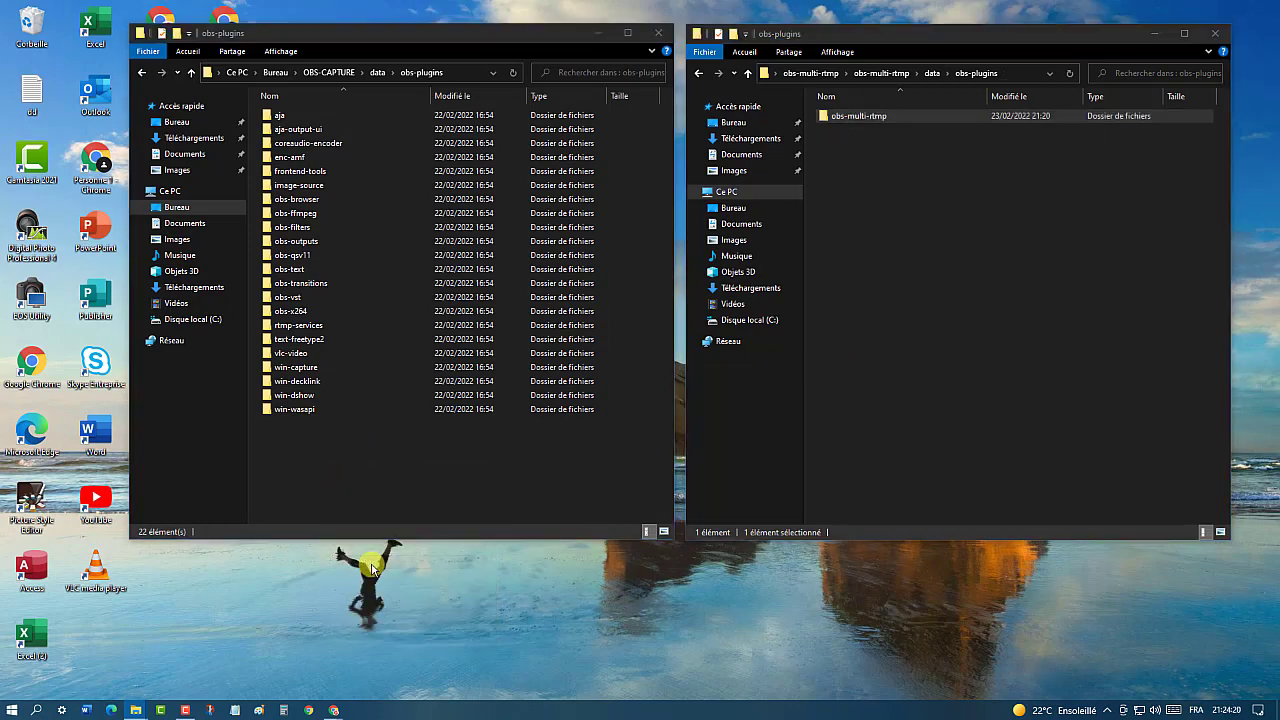
click(408, 472)
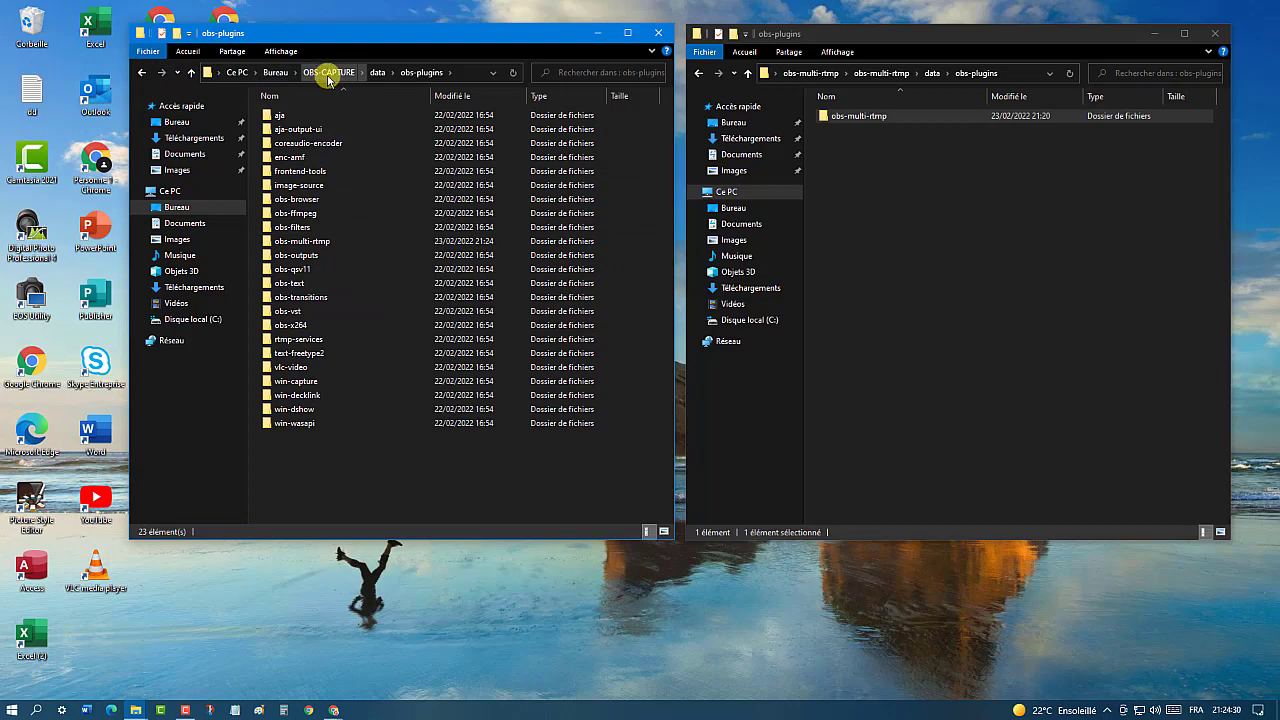
Return to the OBS-CAPTURE root folder and to the inner obs-multi-rtmp folder of the plugin.
click(145, 74)
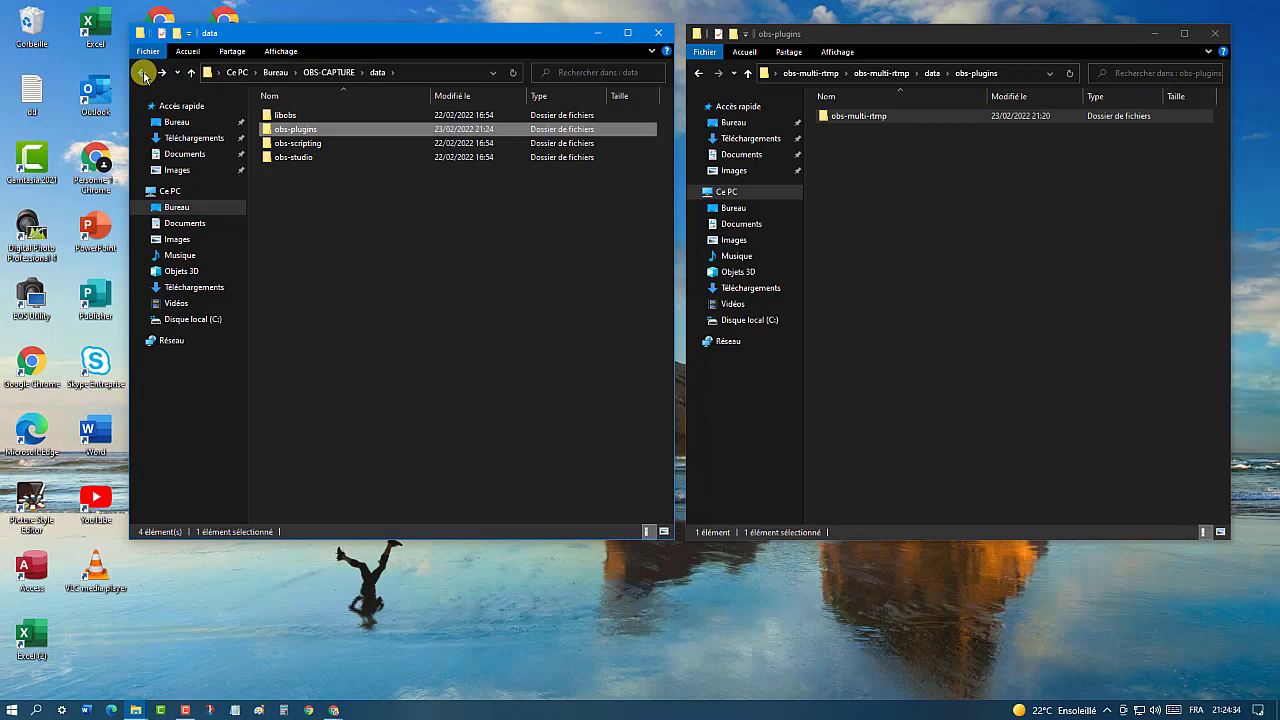
click(145, 74)
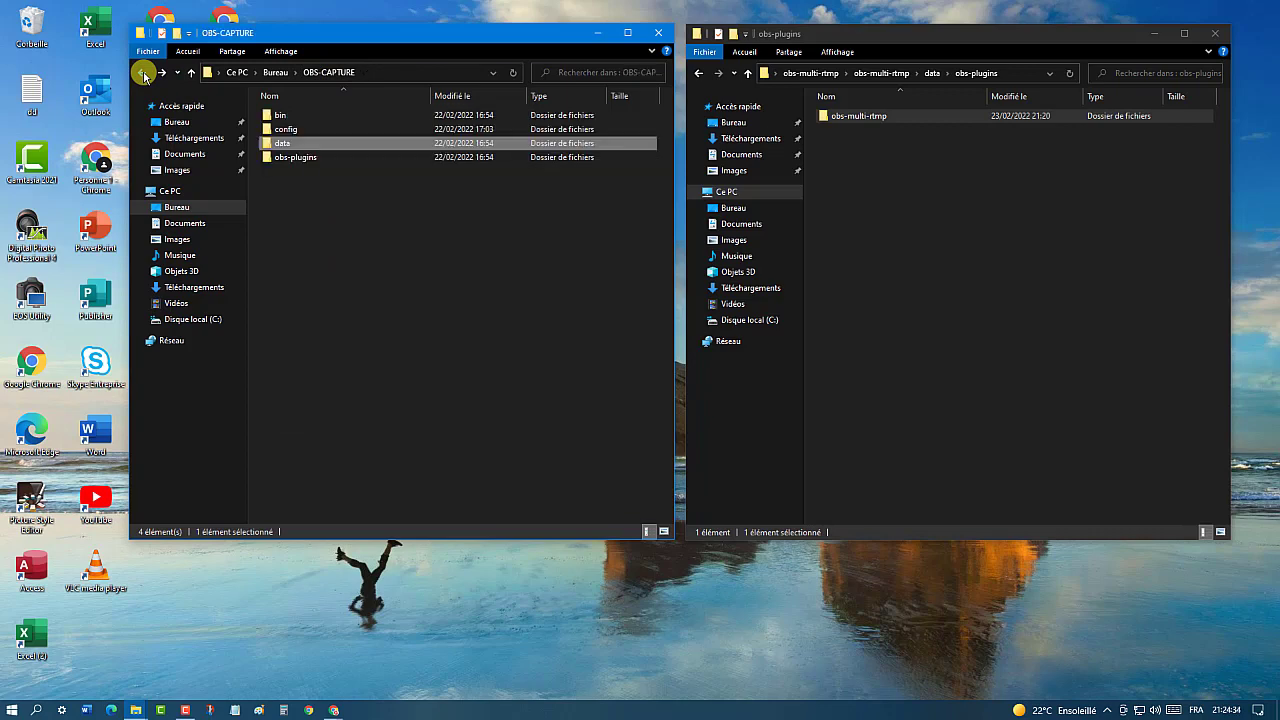
click(884, 74)
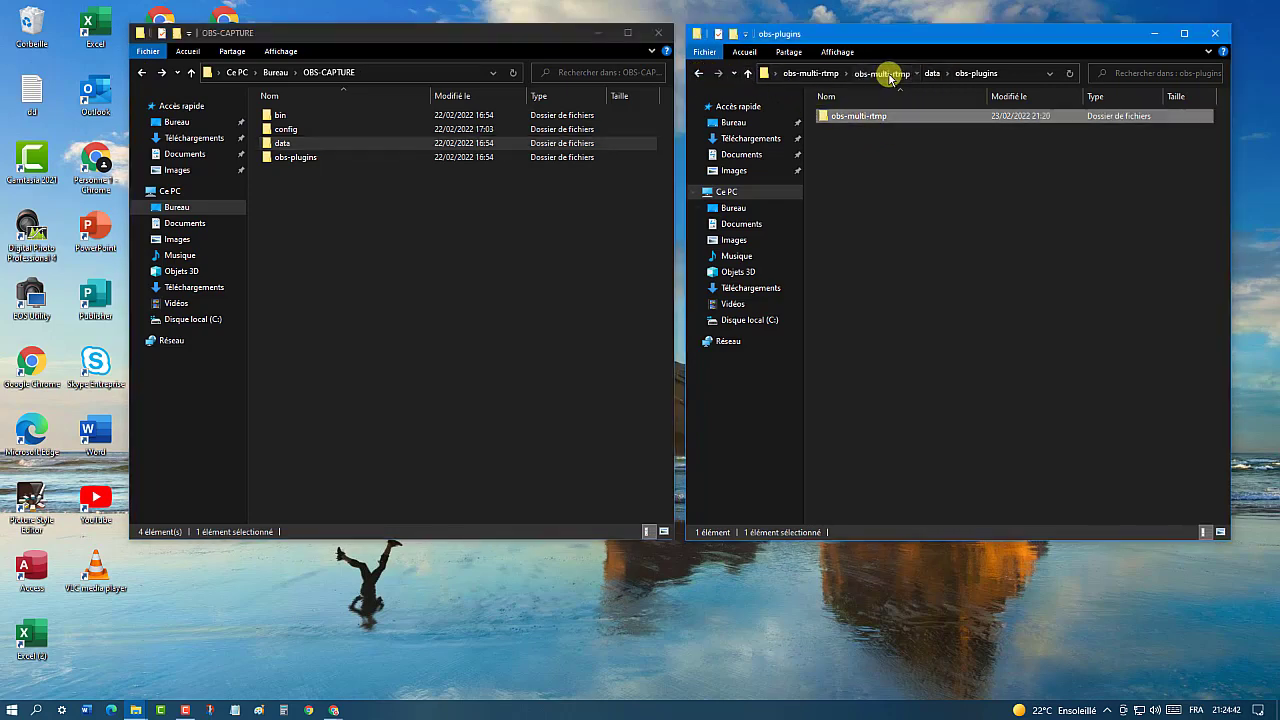
click(892, 213)
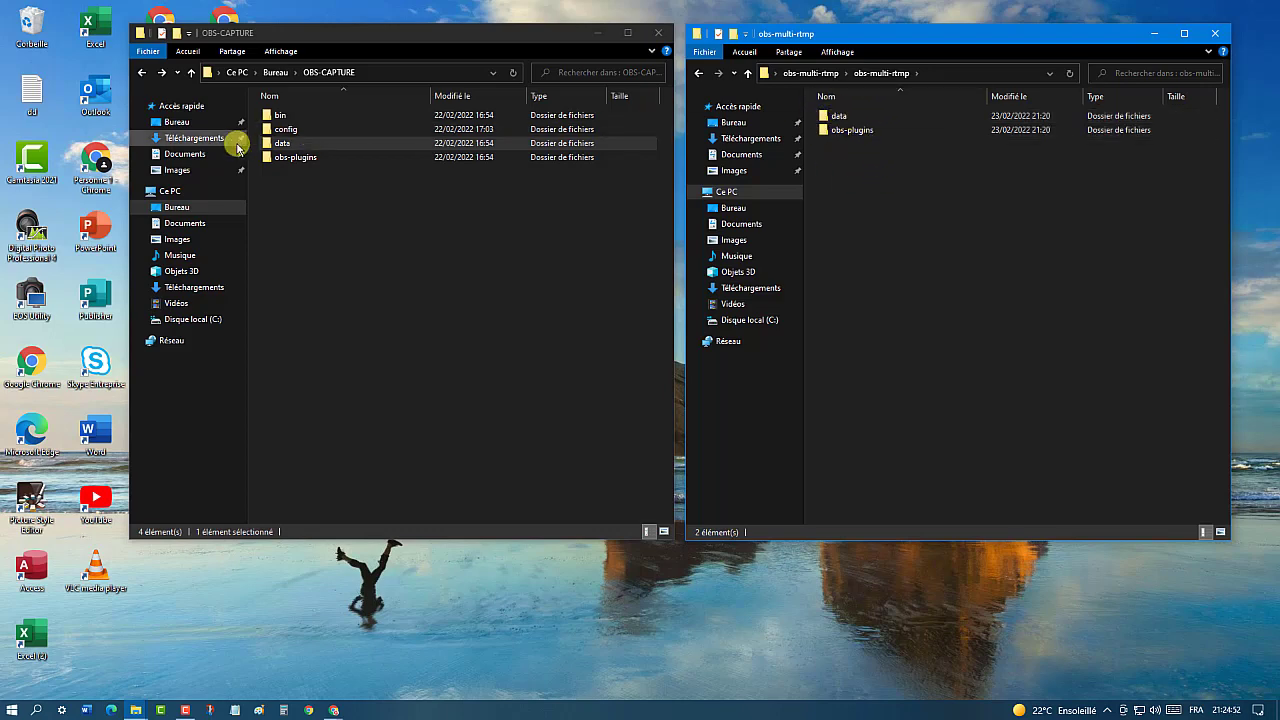
Open the obs-plugins > 64bit folder in both the plugin's inner obs-multi-rtmp folder and OBS-CAPTURE.
double_click(850, 131)
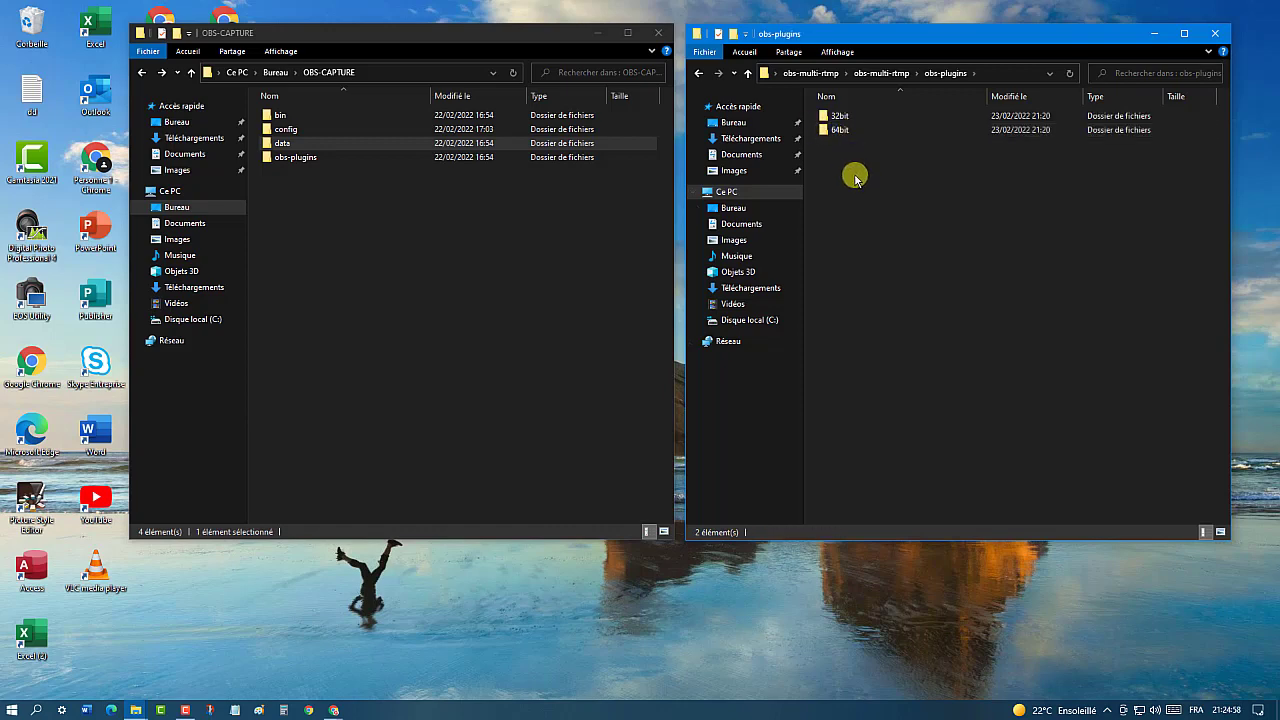
click(292, 162)
double_click(292, 162)
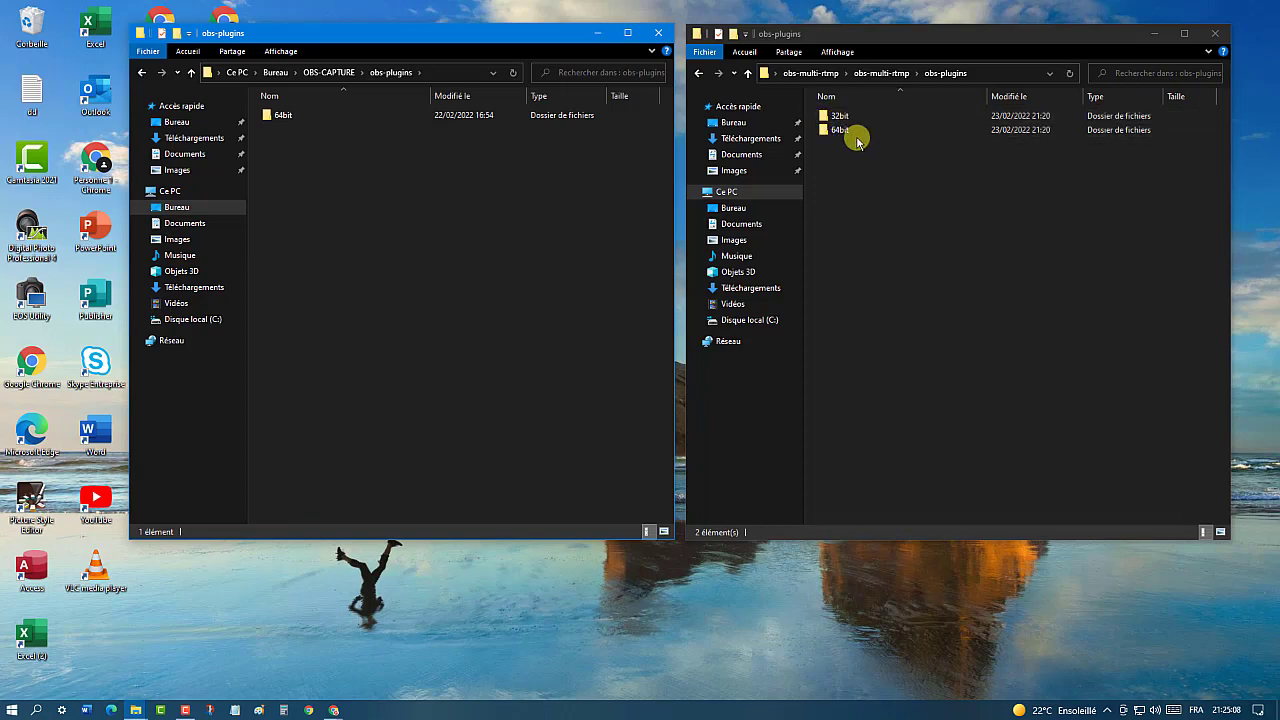
double_click(287, 117)
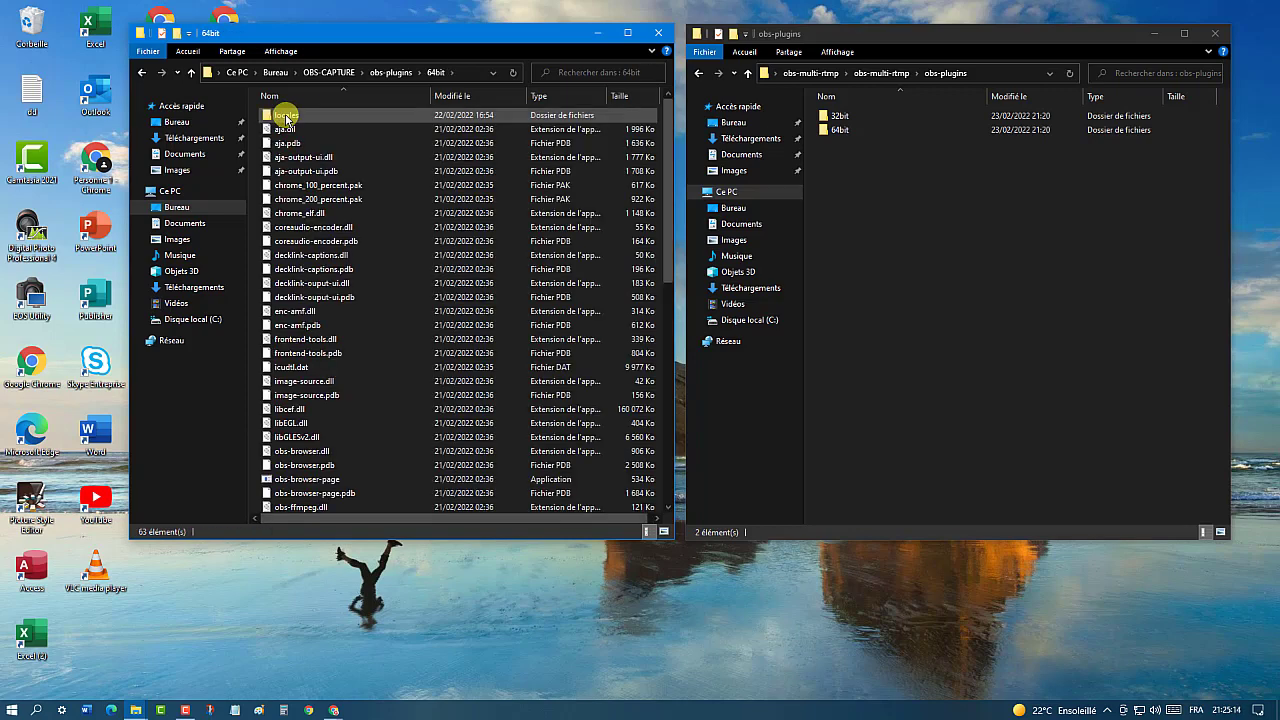
click(836, 131)
double_click(836, 131)
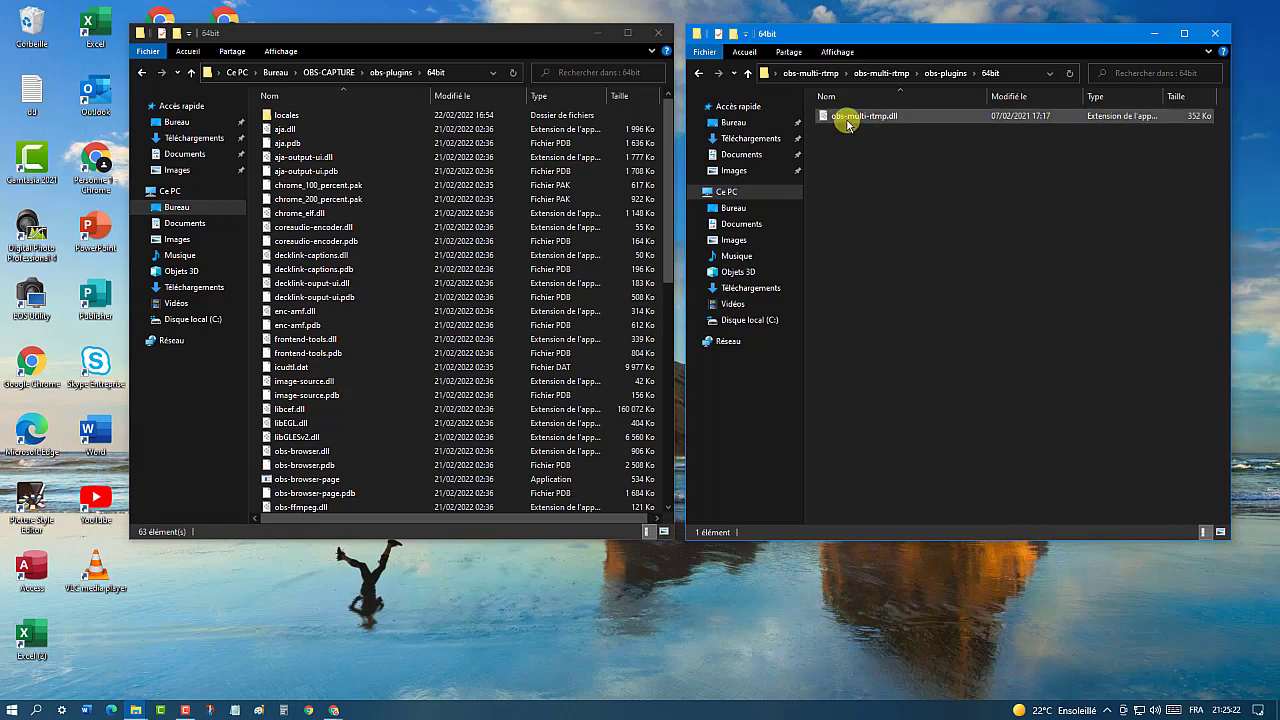
Copy obs-multi-rtmp.dll from the plugin's 64bit folder into OBS-CAPTURE's obs-plugins > 64bit folder.
right_click(842, 118)
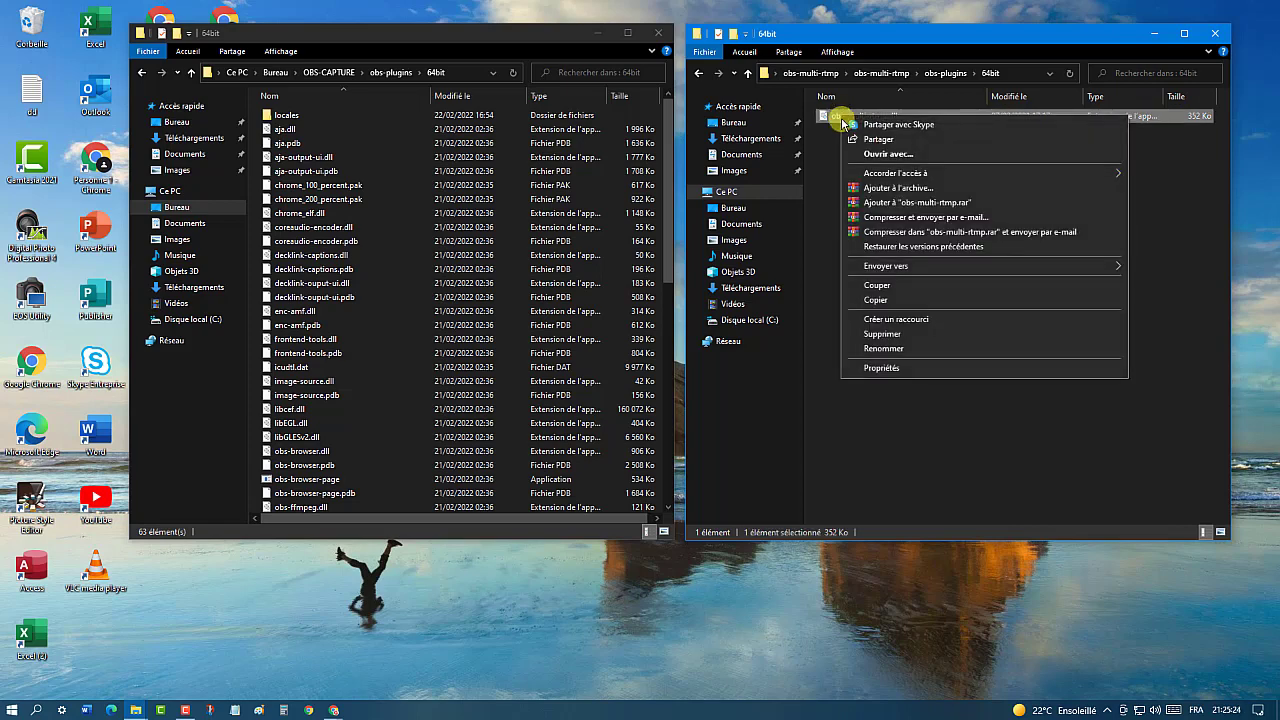
click(876, 300)
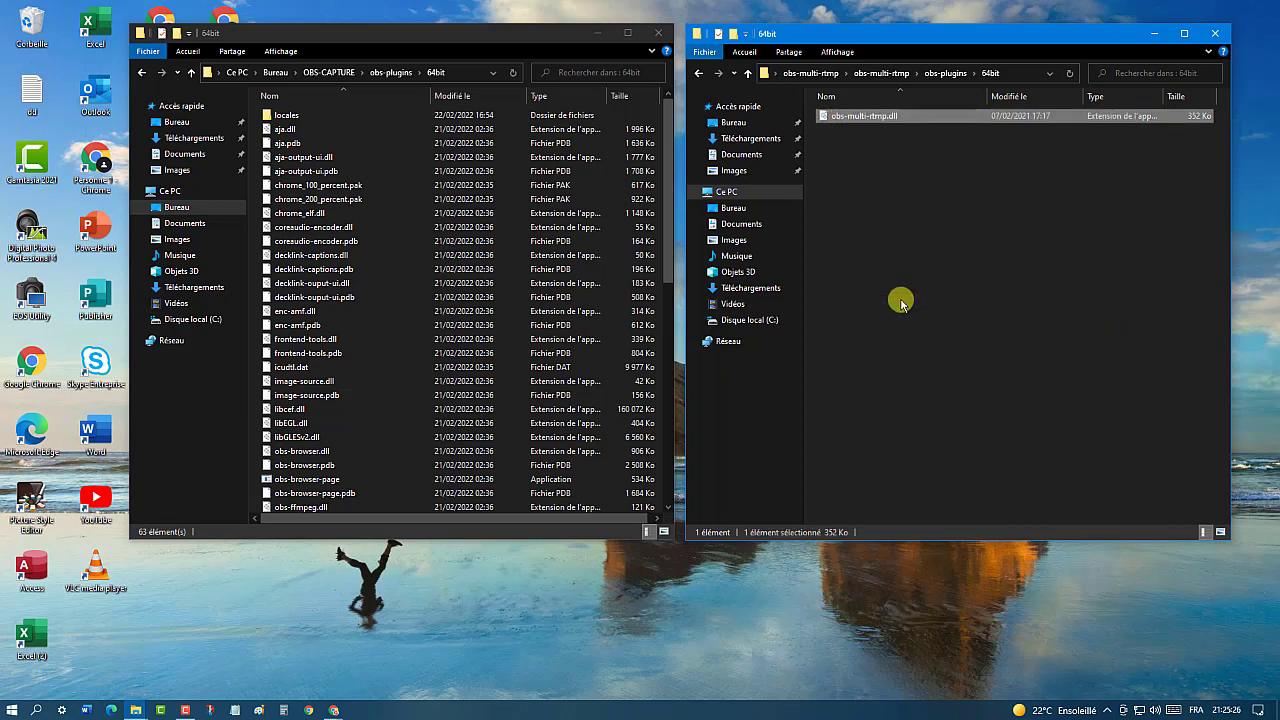
scroll(330, 290, down, 11)
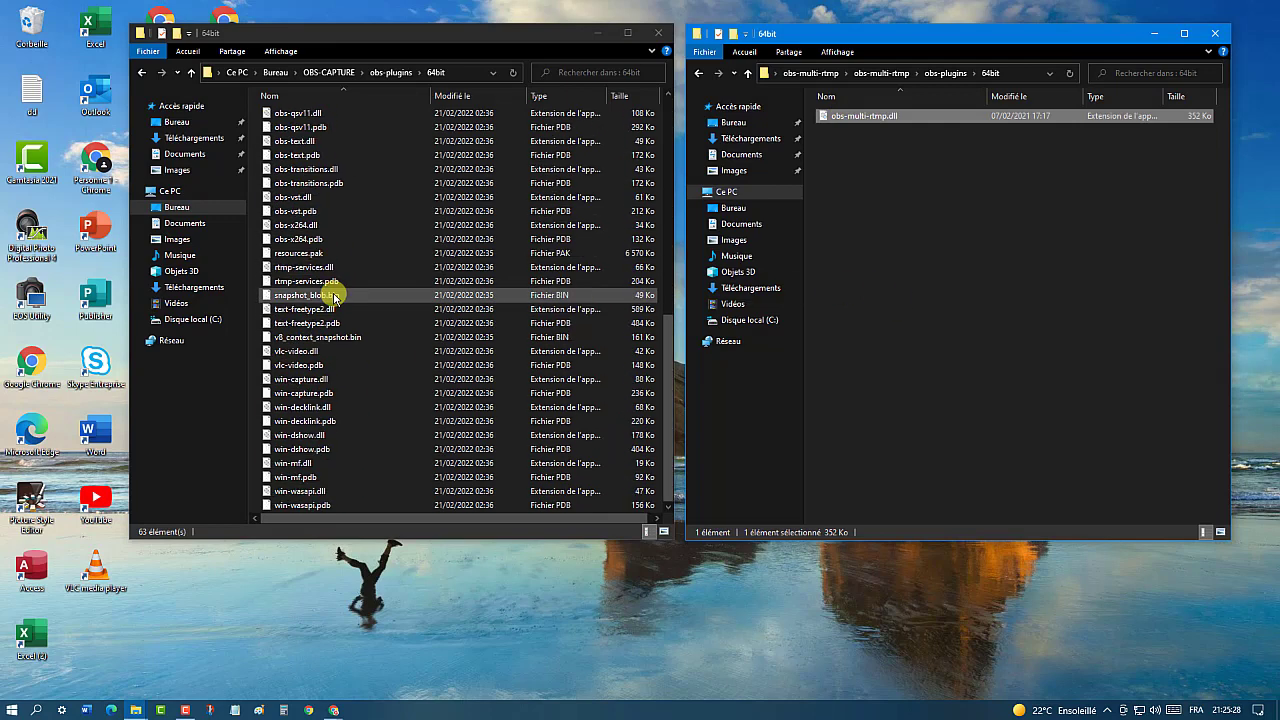
right_click(251, 275)
click(328, 366)
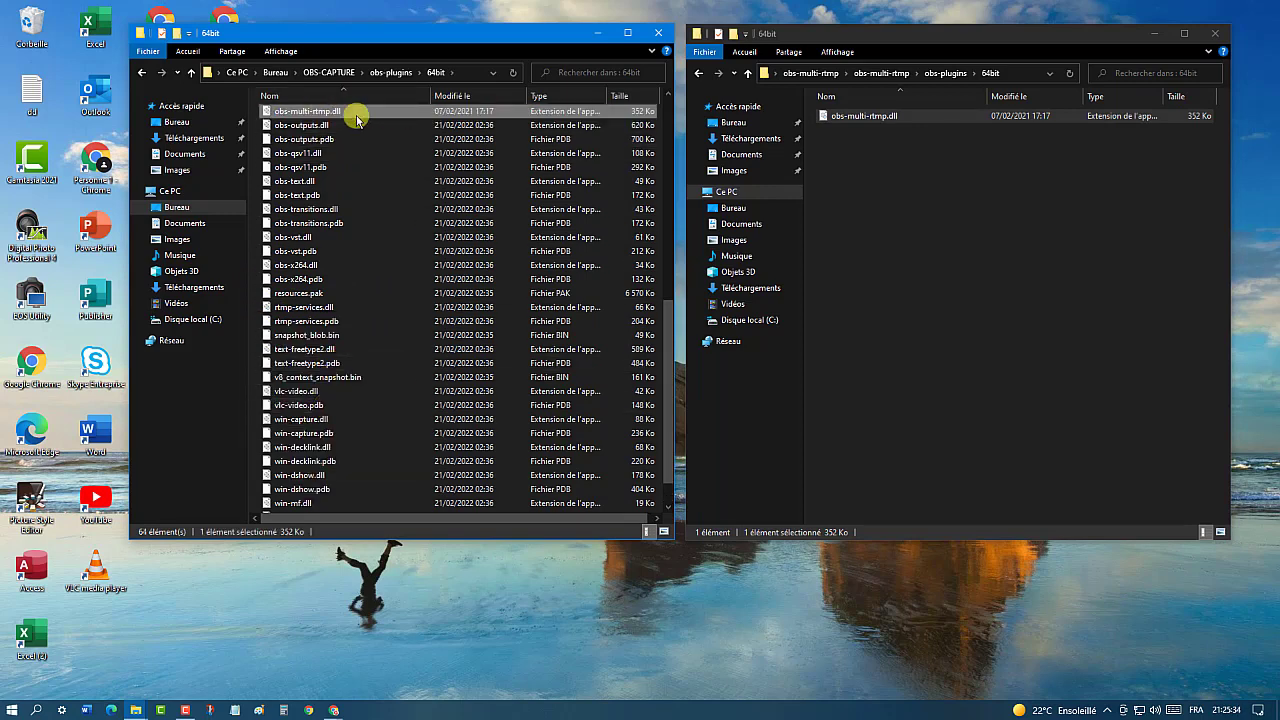
Close both 64bit folder windows and refresh the desktop.
click(662, 36)
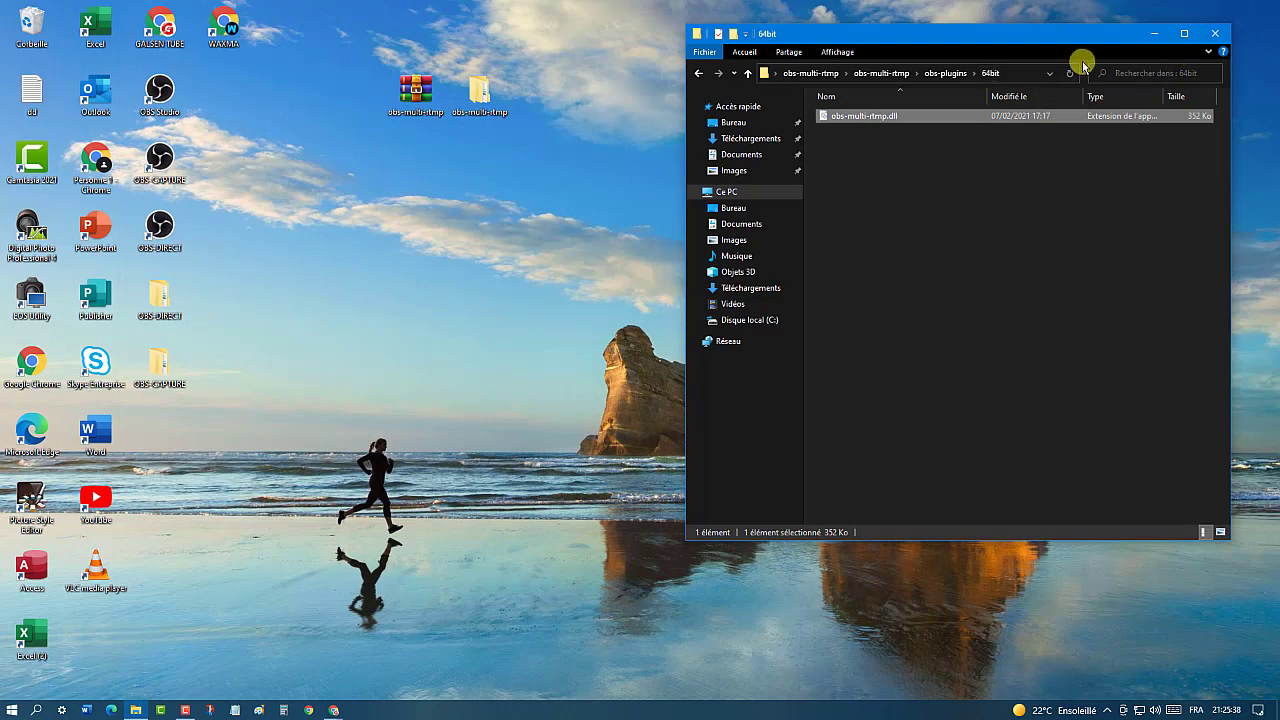
click(1215, 33)
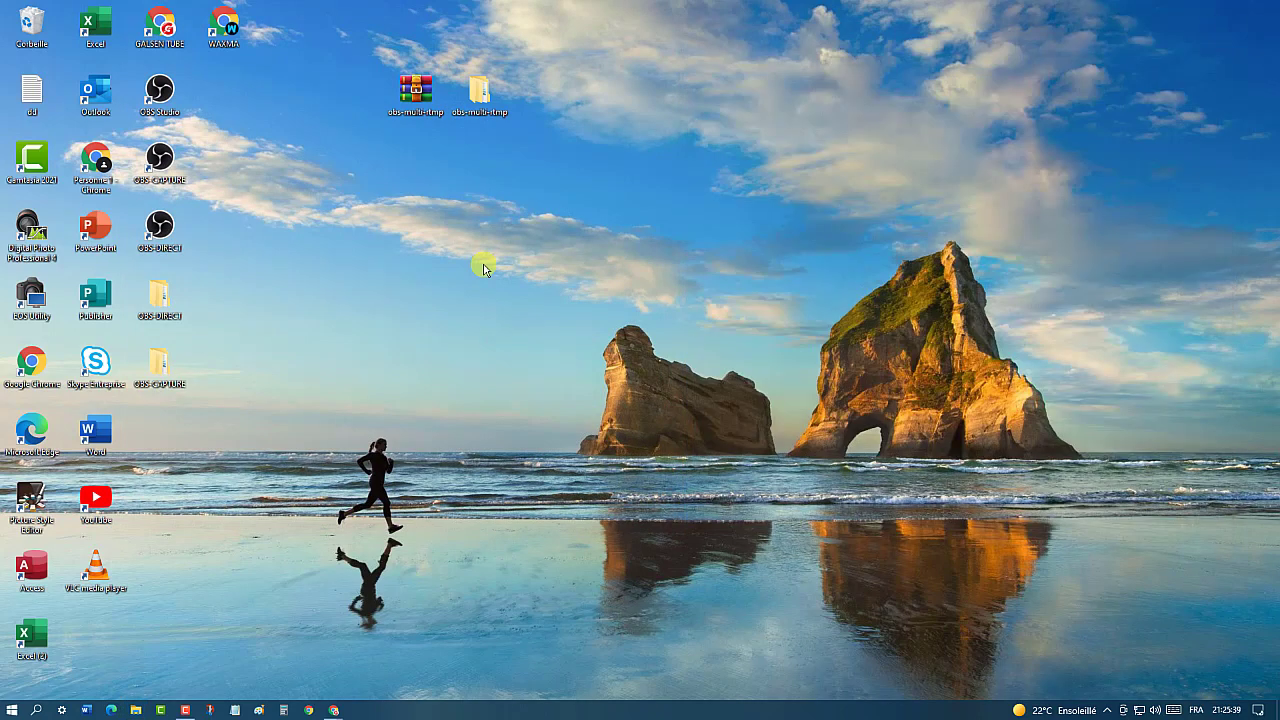
right_click(296, 325)
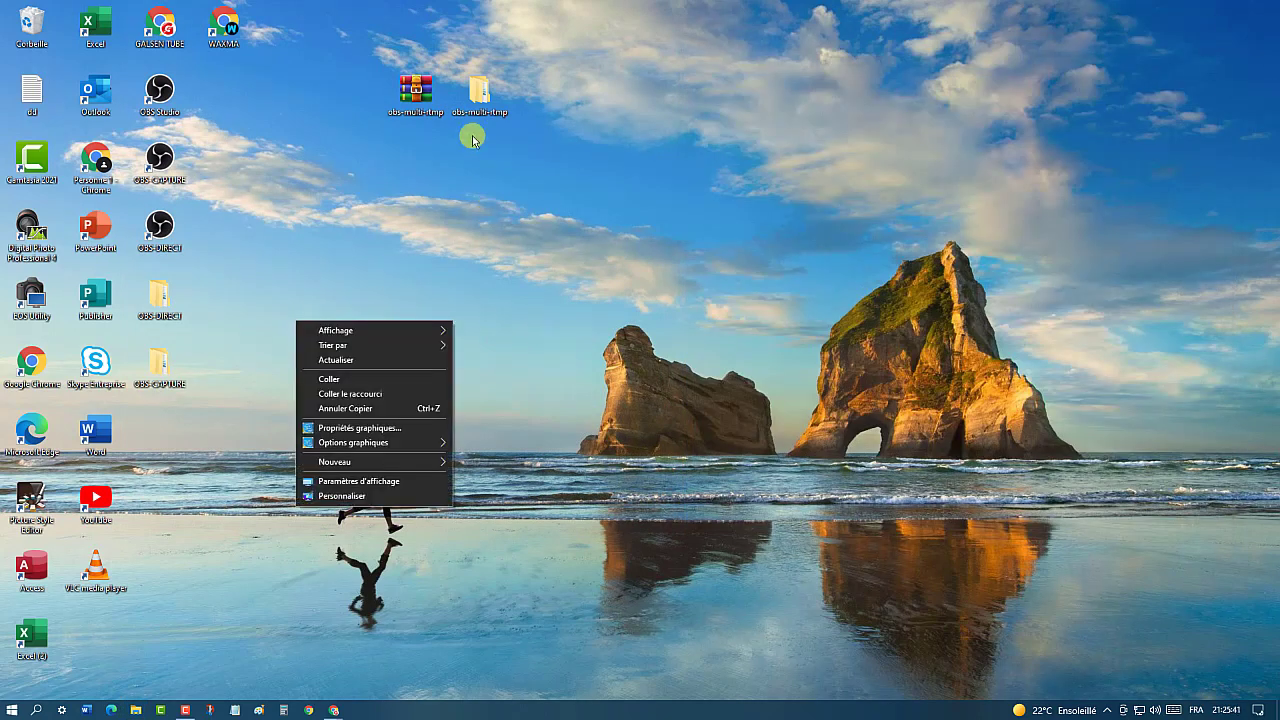
click(348, 360)
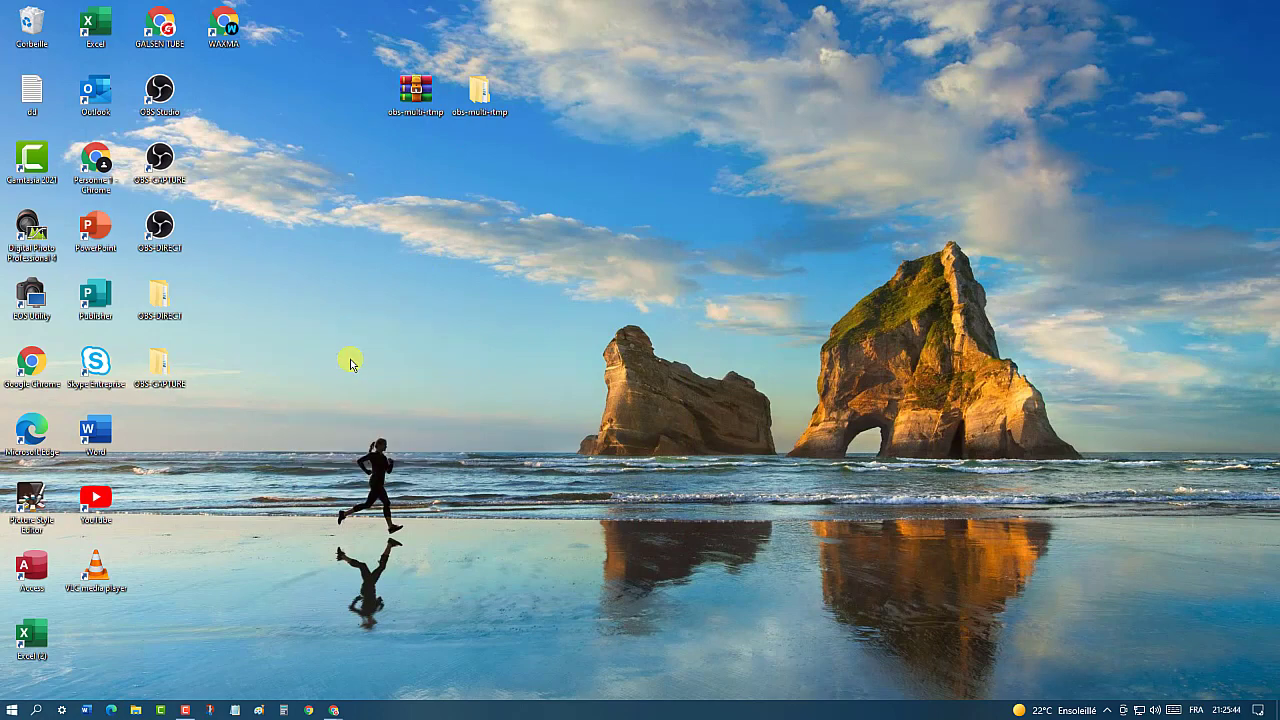
Launch the portable OBS-CAPTURE instance and widen its Sortie multiple dock.
double_click(166, 173)
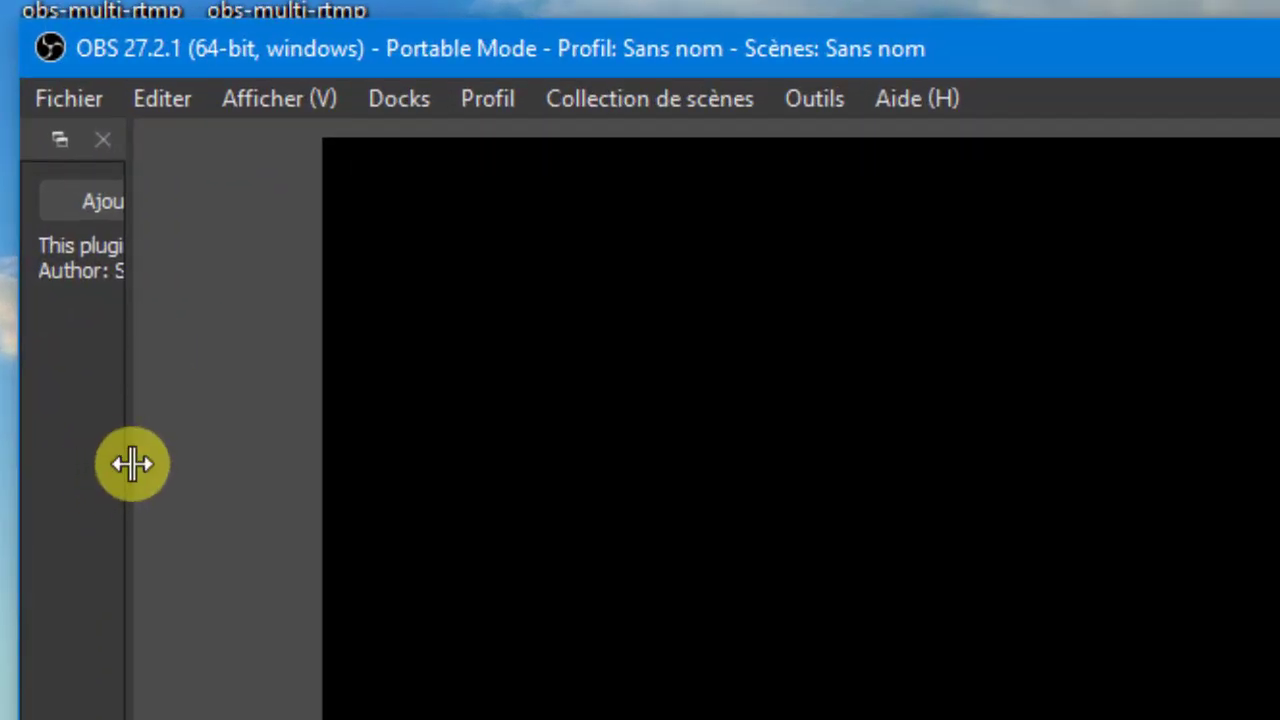
drag(133, 463, 16, 492)
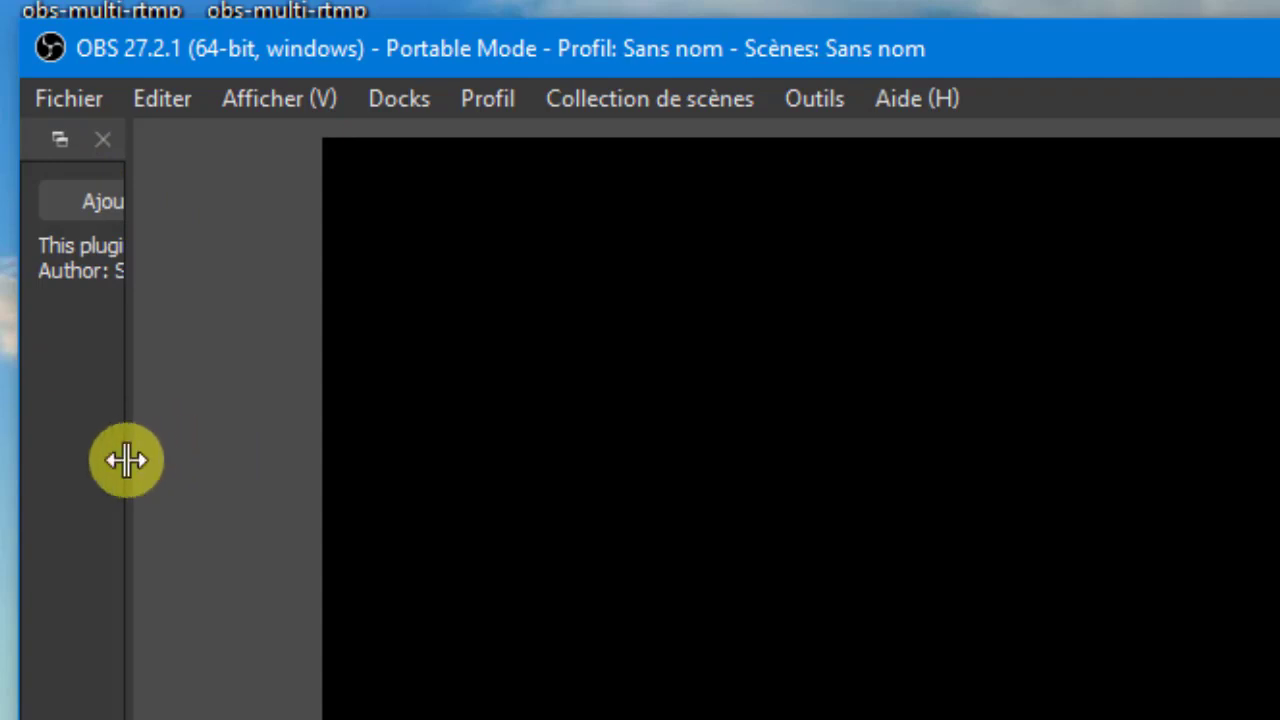
drag(126, 465, 401, 488)
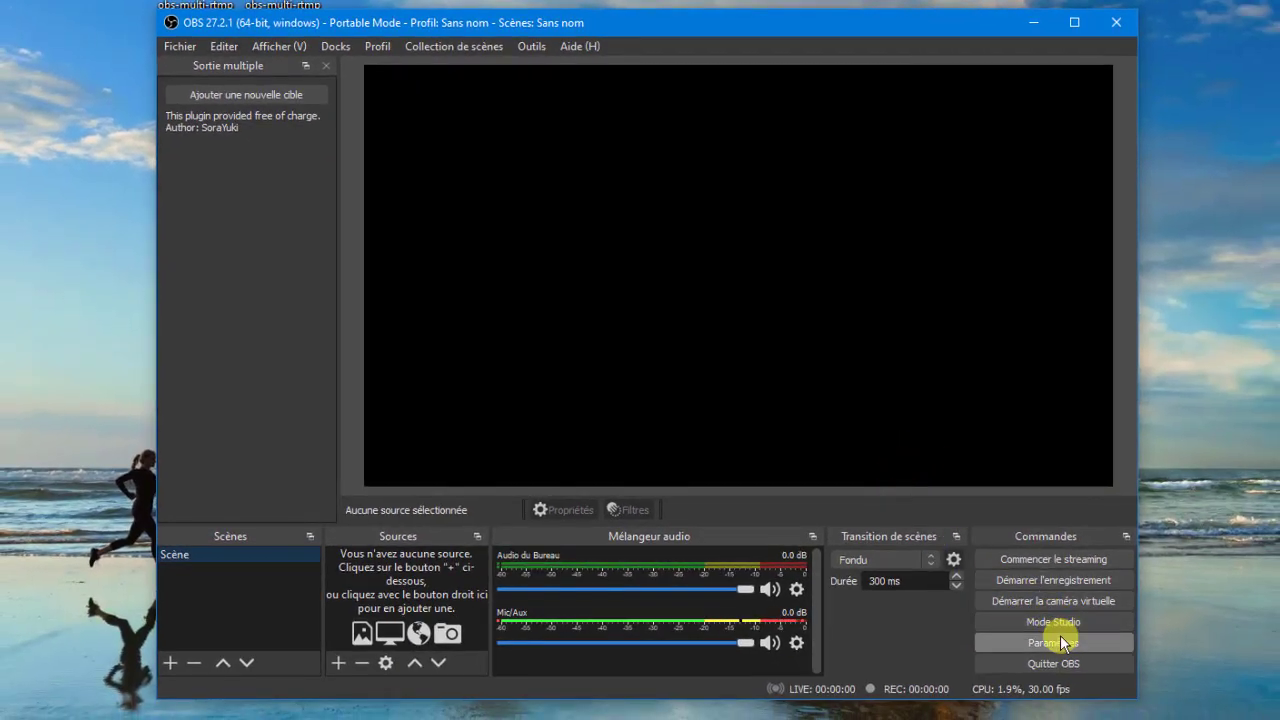
Examine the Stream (flux) page of the OBS settings and leave without changing anything.
click(1059, 637)
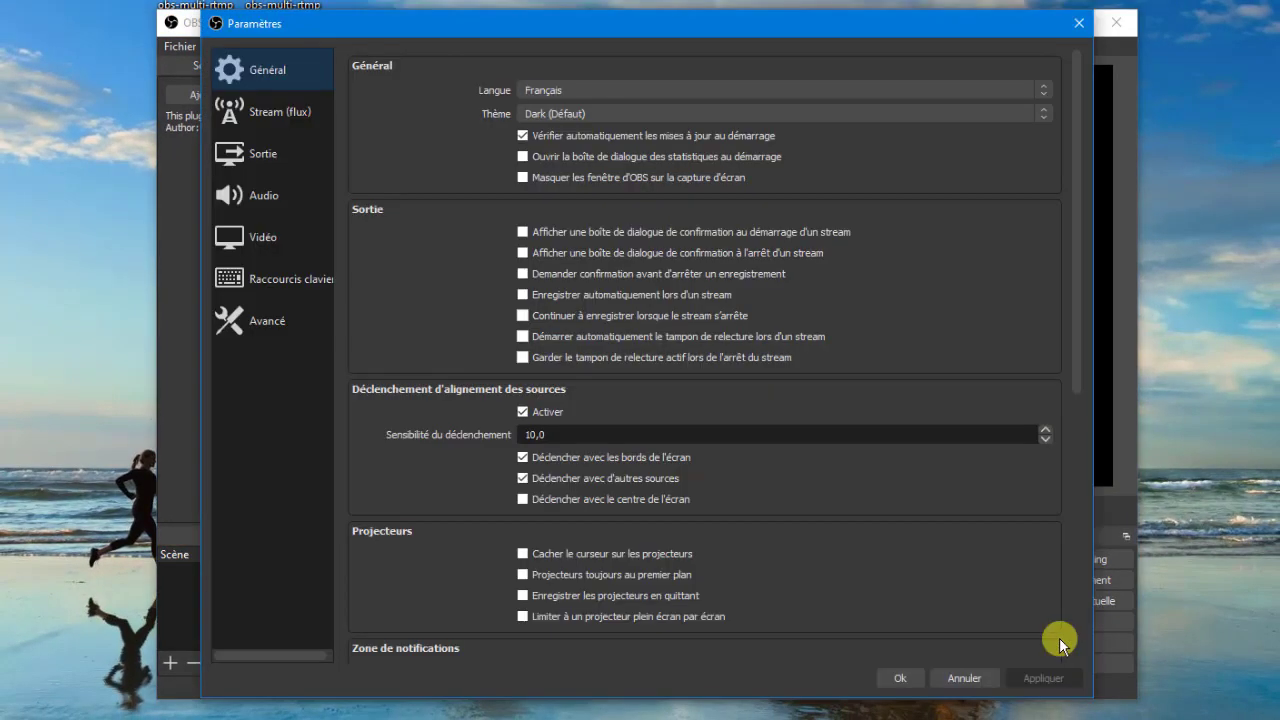
click(260, 116)
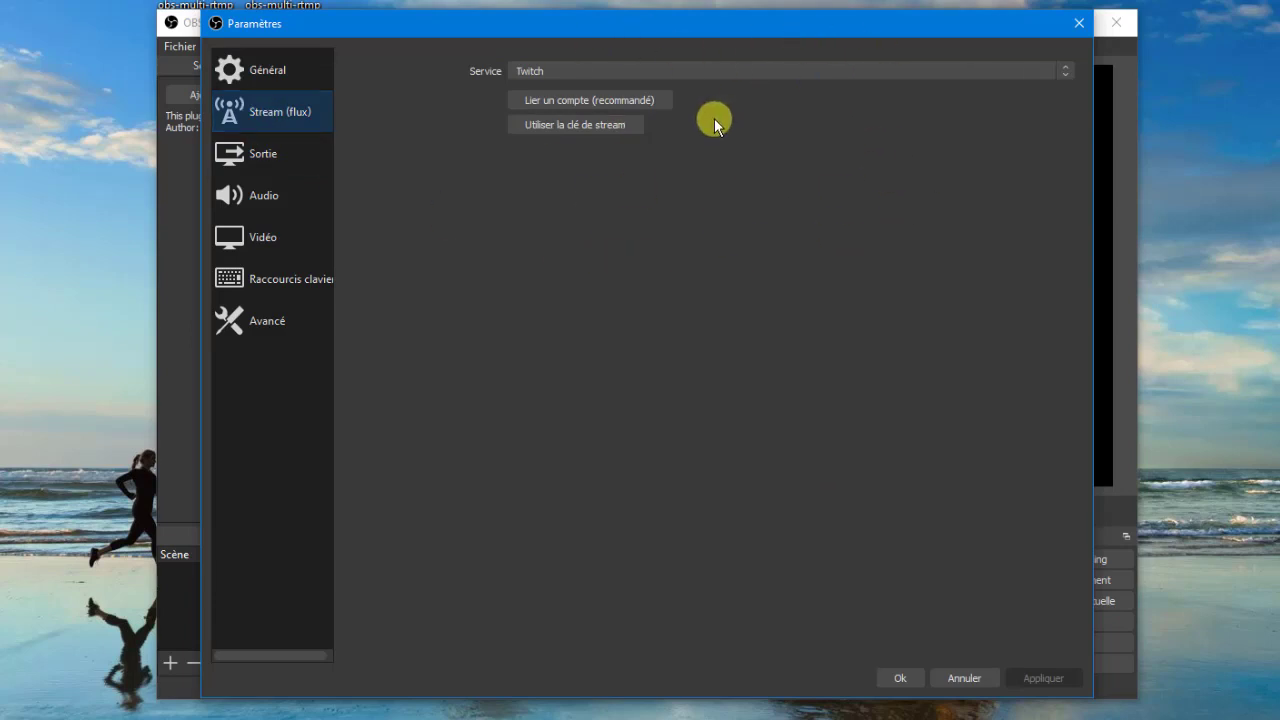
click(957, 680)
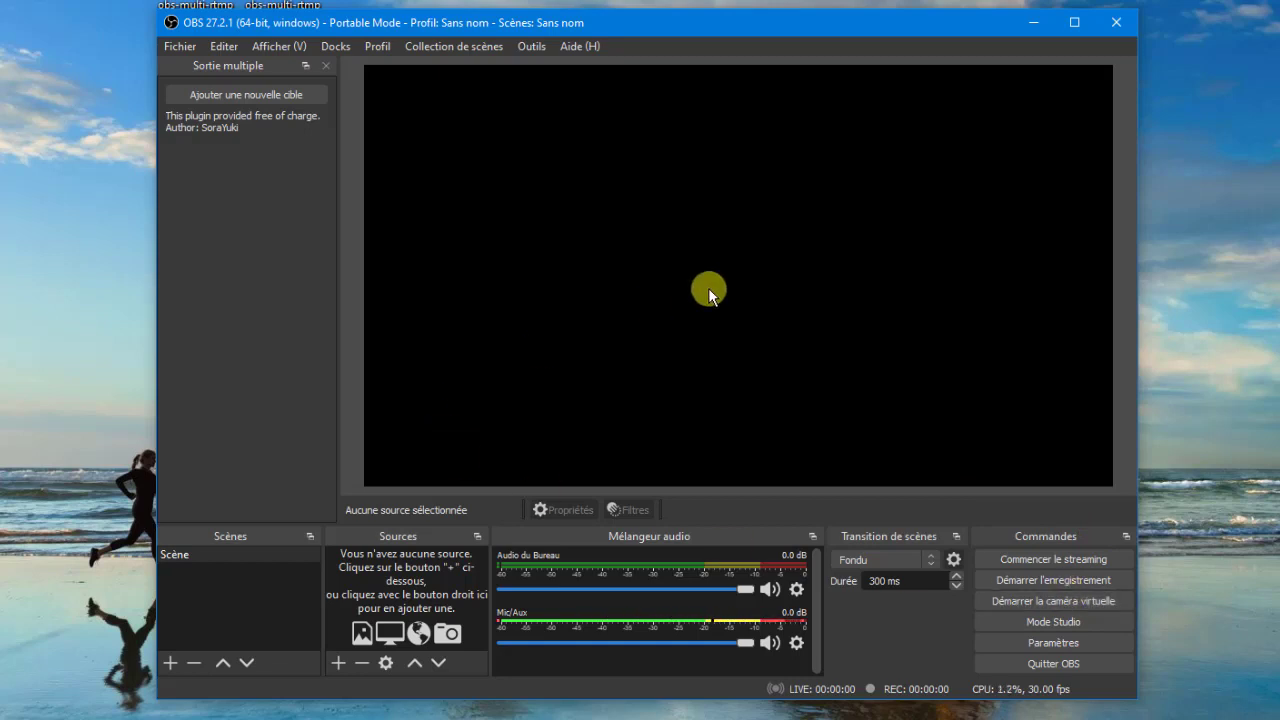
Add a new target with default streaming settings in the Sortie multiple dock, widening the dock to show its controls, and close OBS.
click(230, 100)
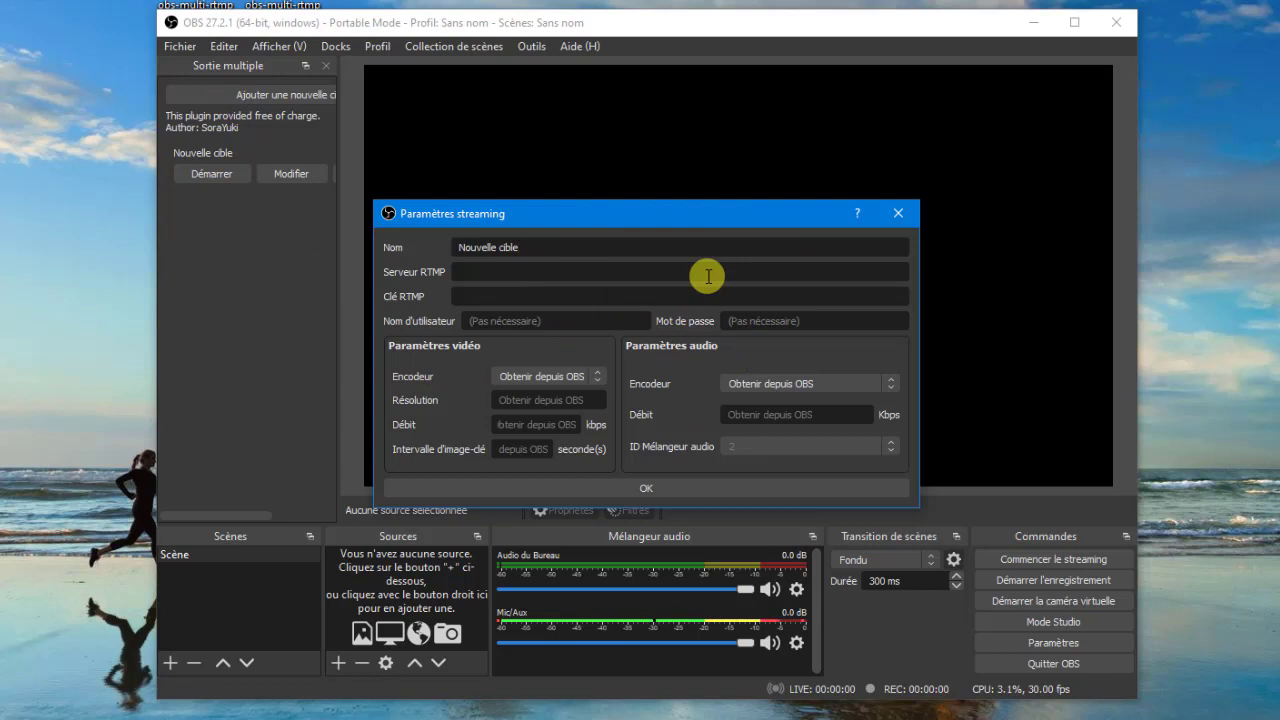
click(646, 488)
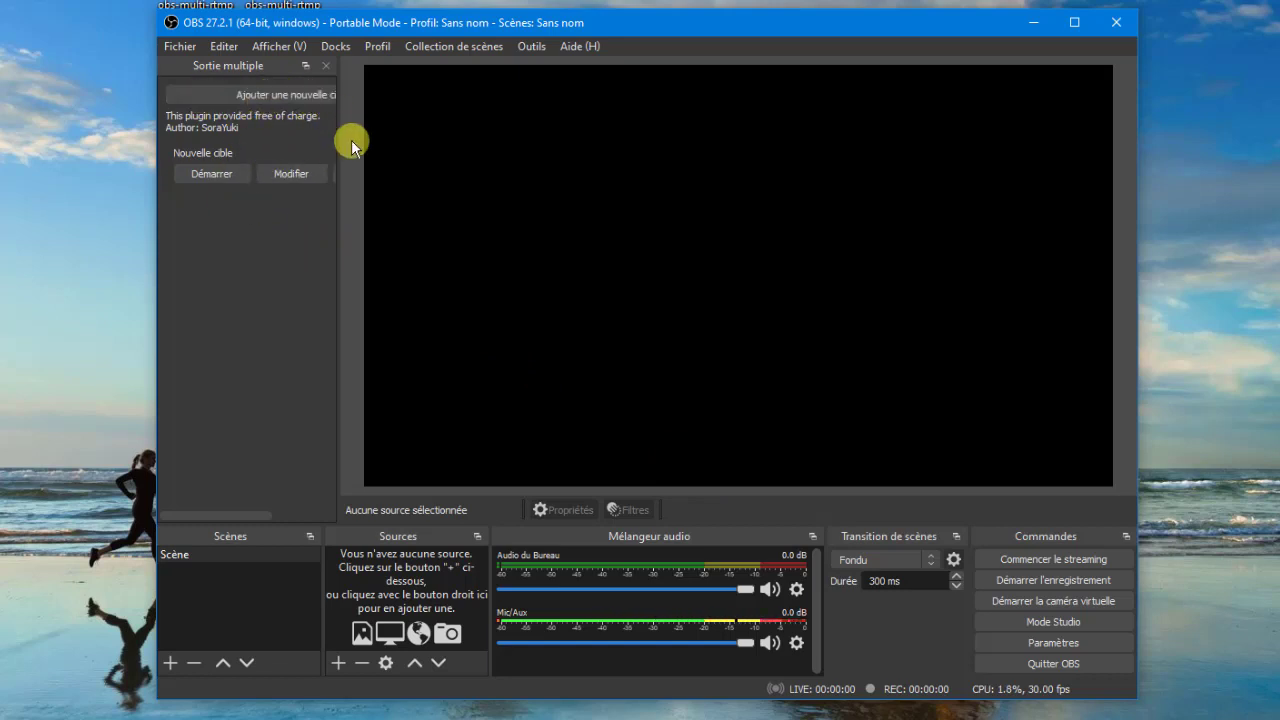
drag(338, 163, 414, 177)
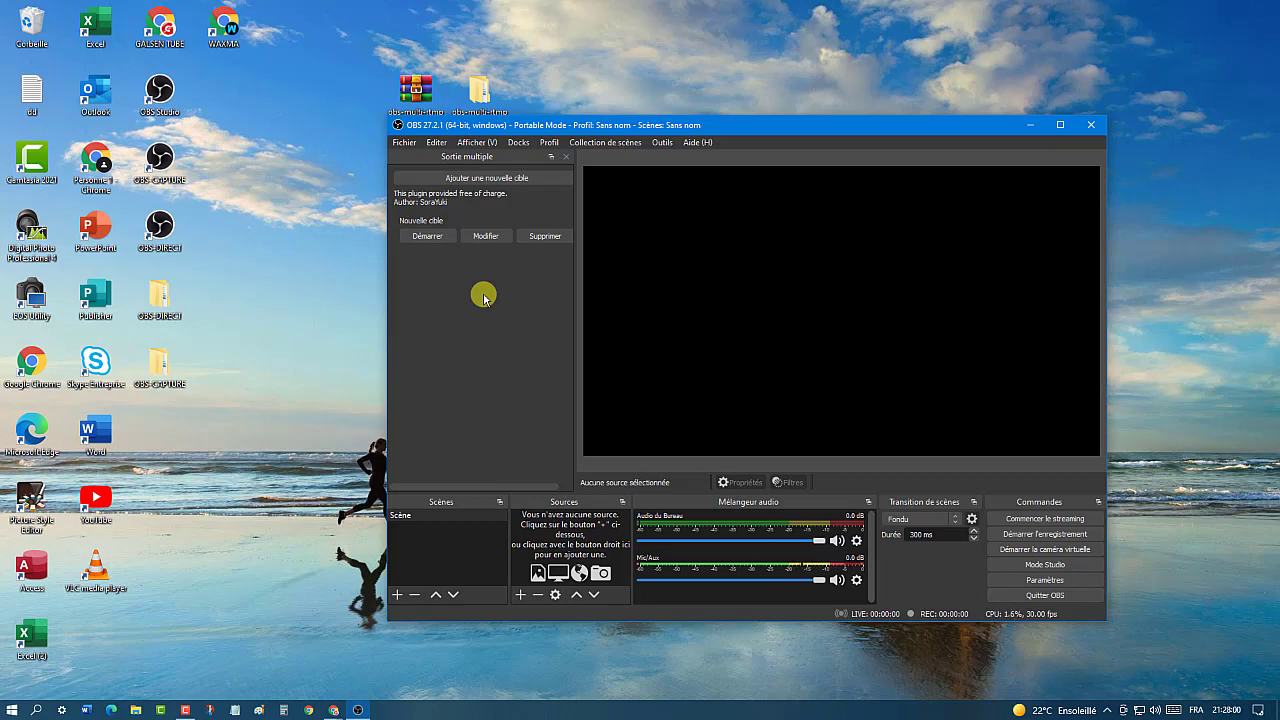
click(1097, 122)
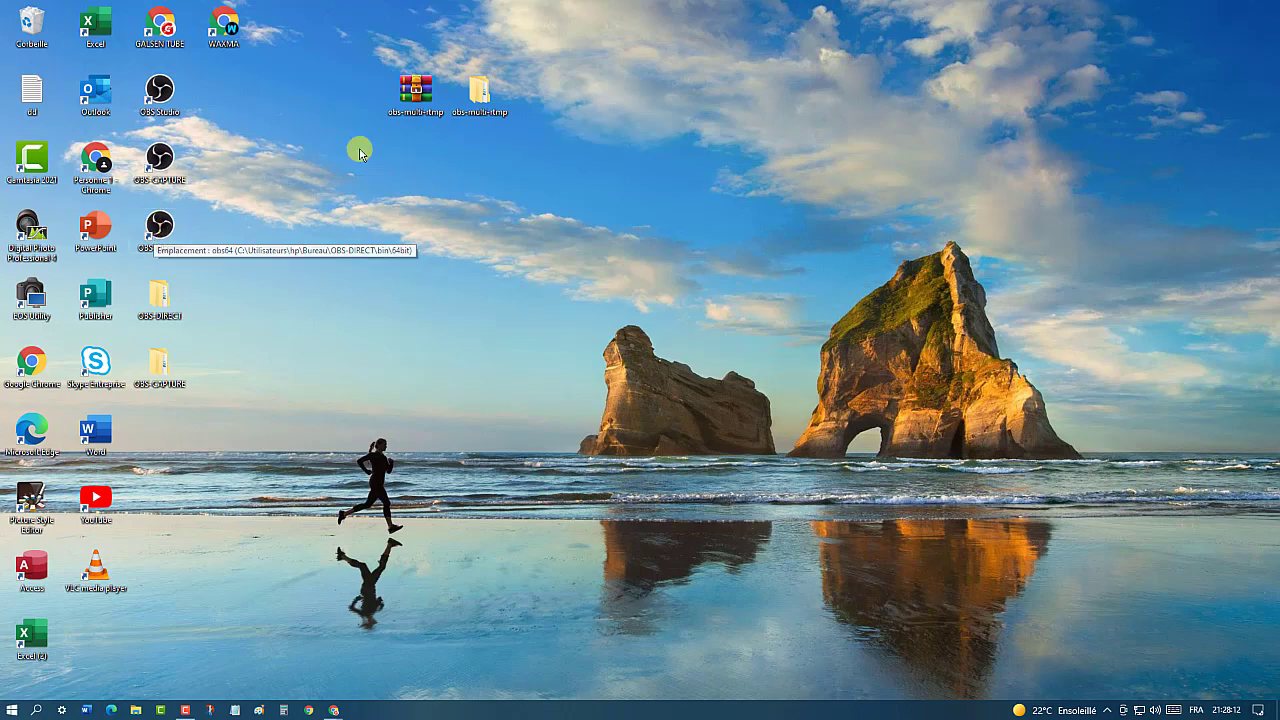
Open the desktop's obs-multi-rtmp folder and the file location of the OBS-DIRECT shortcut.
double_click(481, 93)
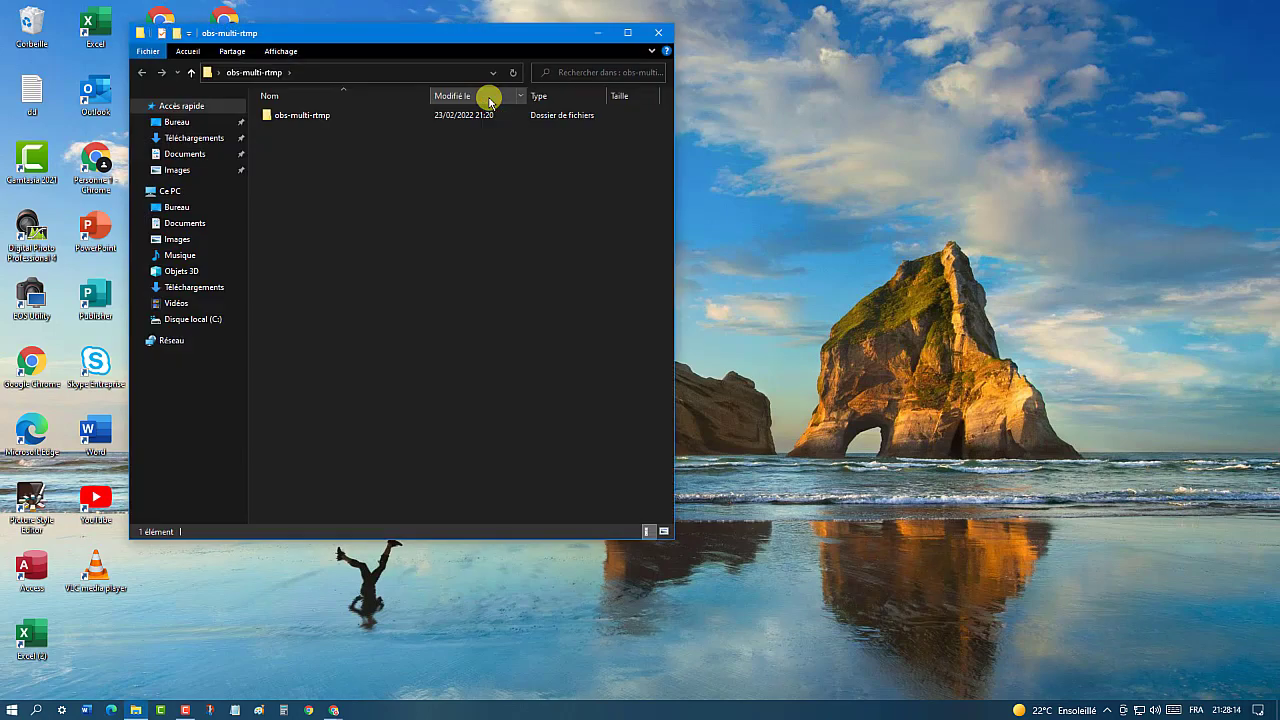
drag(417, 37, 525, 76)
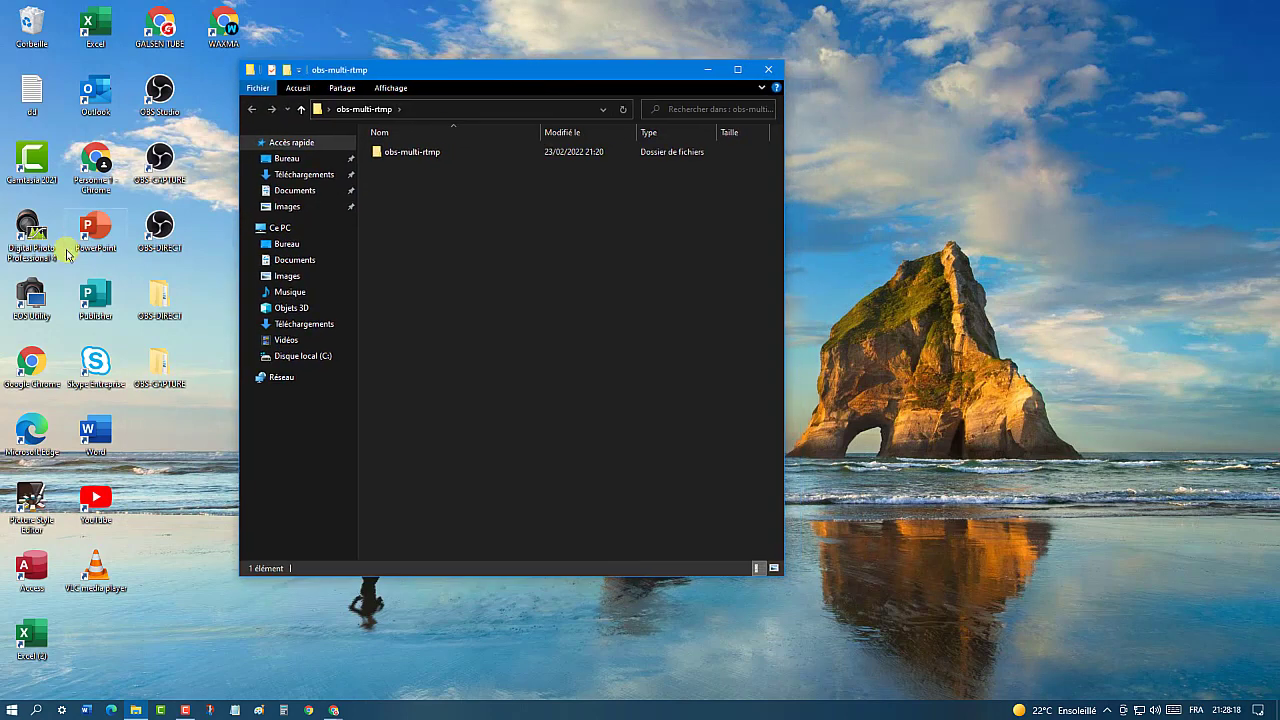
right_click(161, 236)
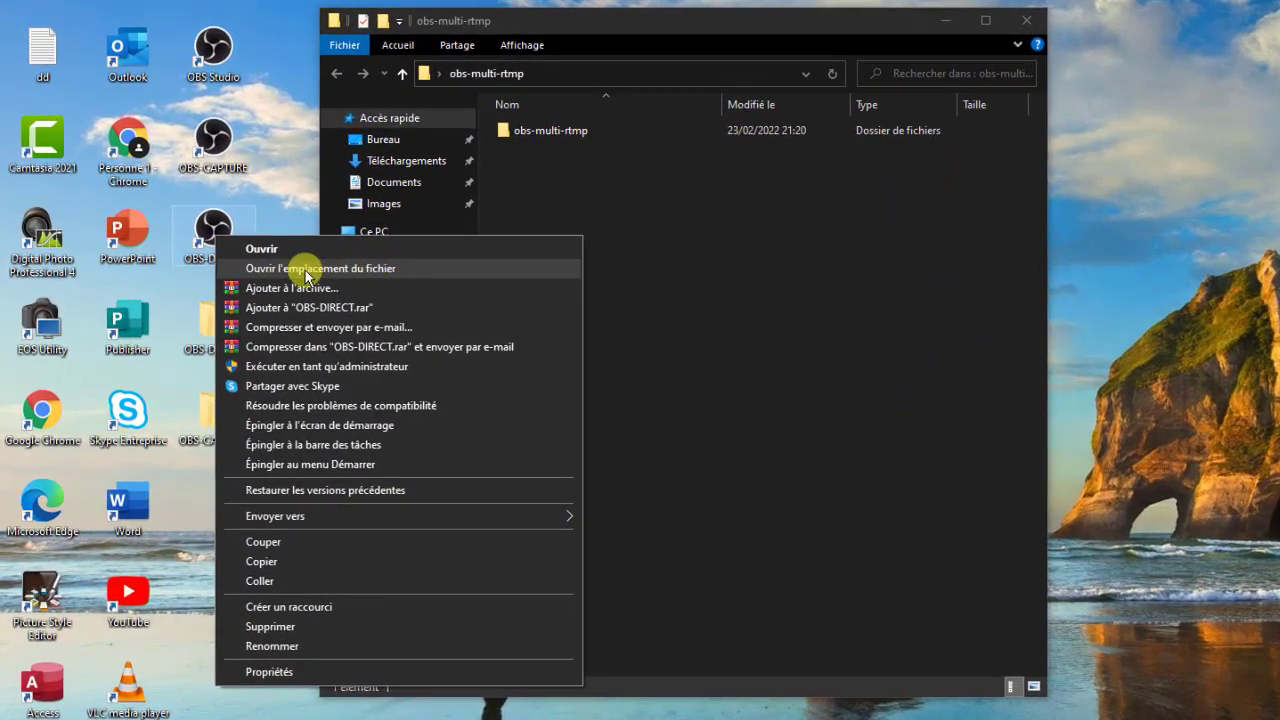
click(312, 268)
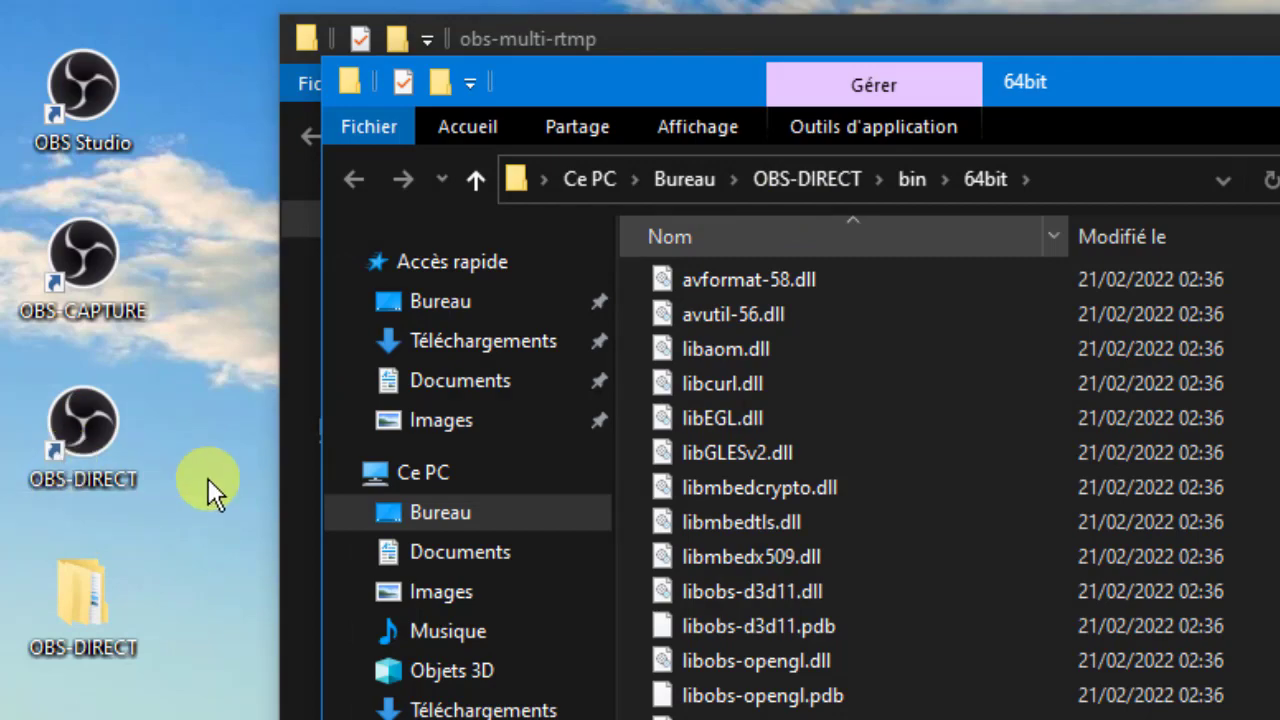
Go up to the OBS-DIRECT root folder and arrange its window side by side with the obs-multi-rtmp window.
click(800, 178)
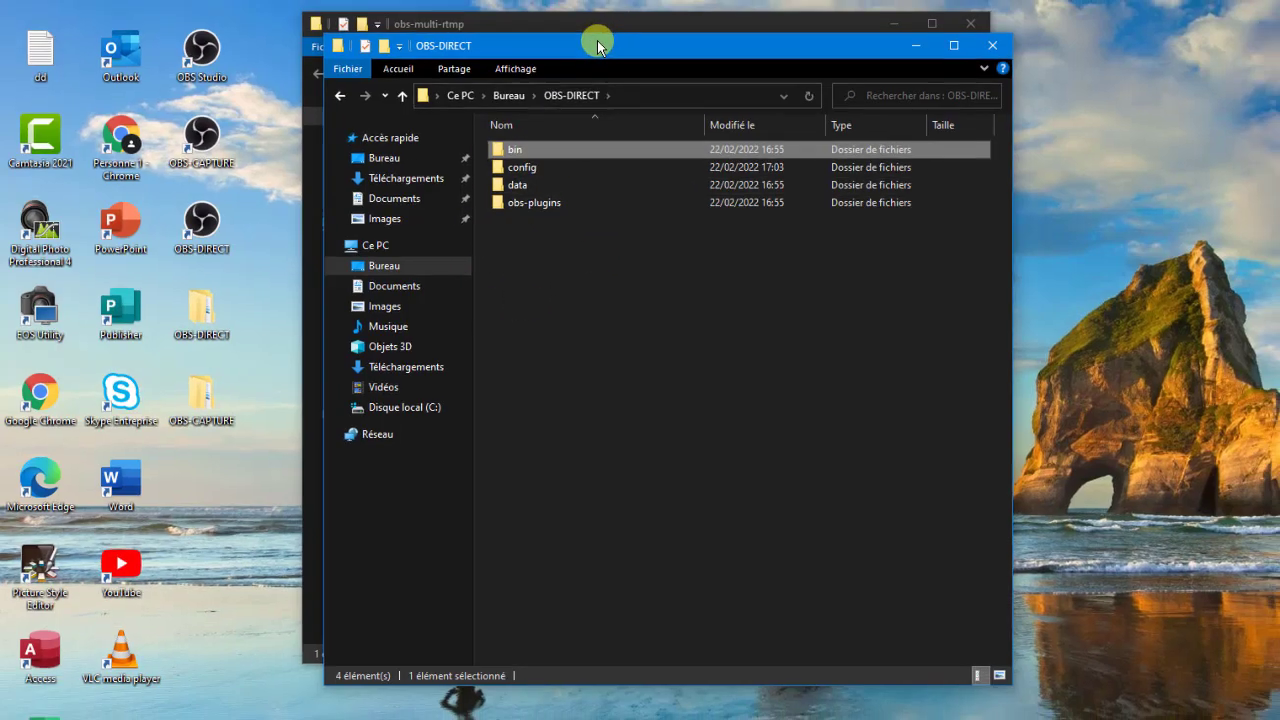
drag(619, 42, 790, 33)
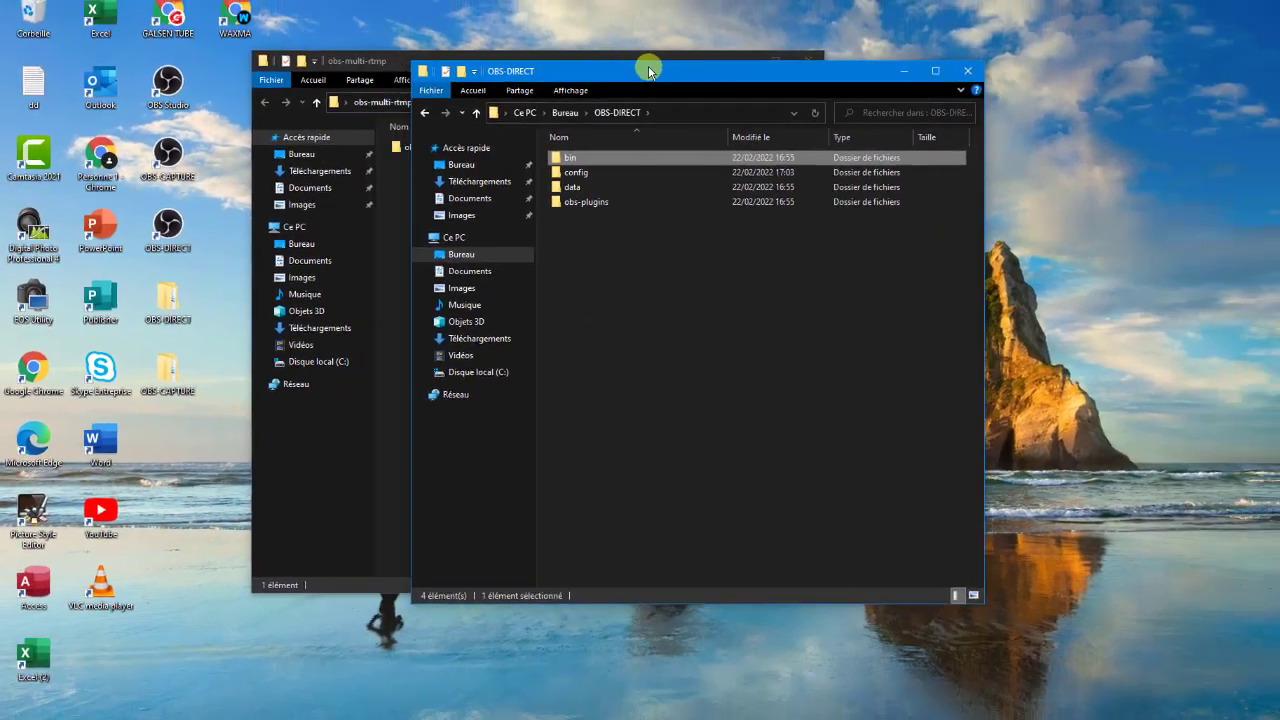
drag(648, 65, 1018, 57)
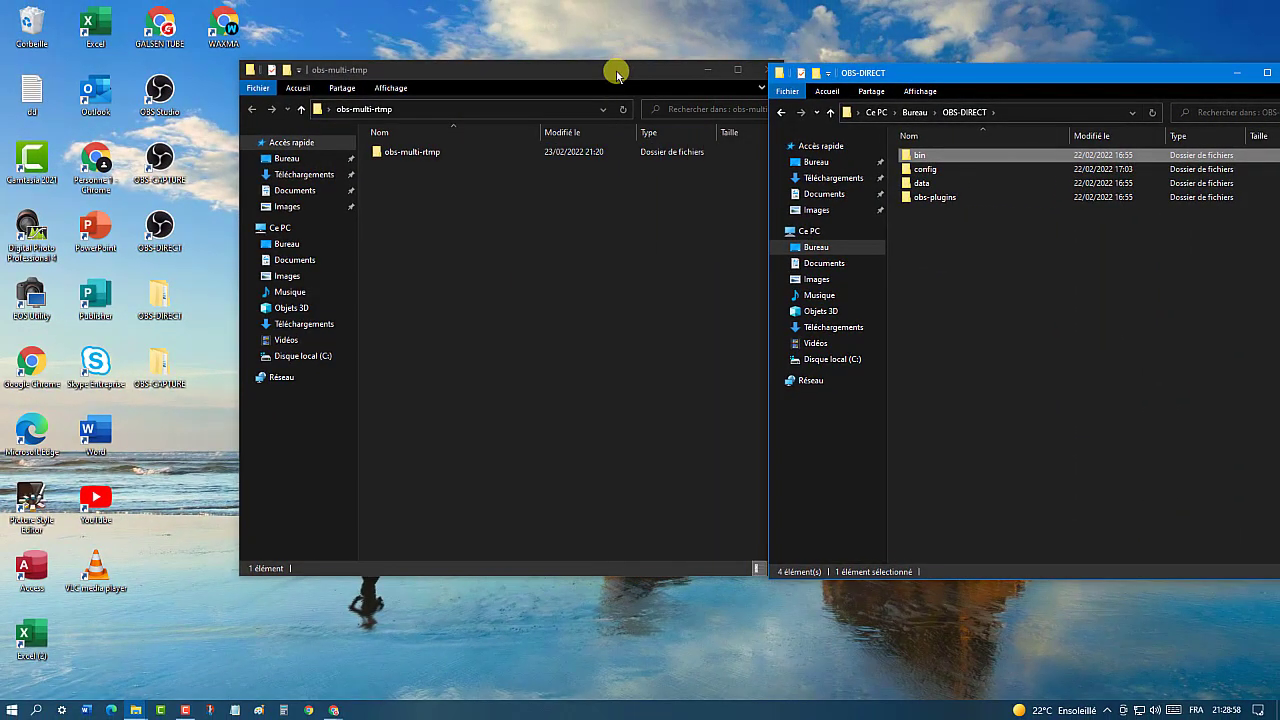
drag(617, 75, 553, 63)
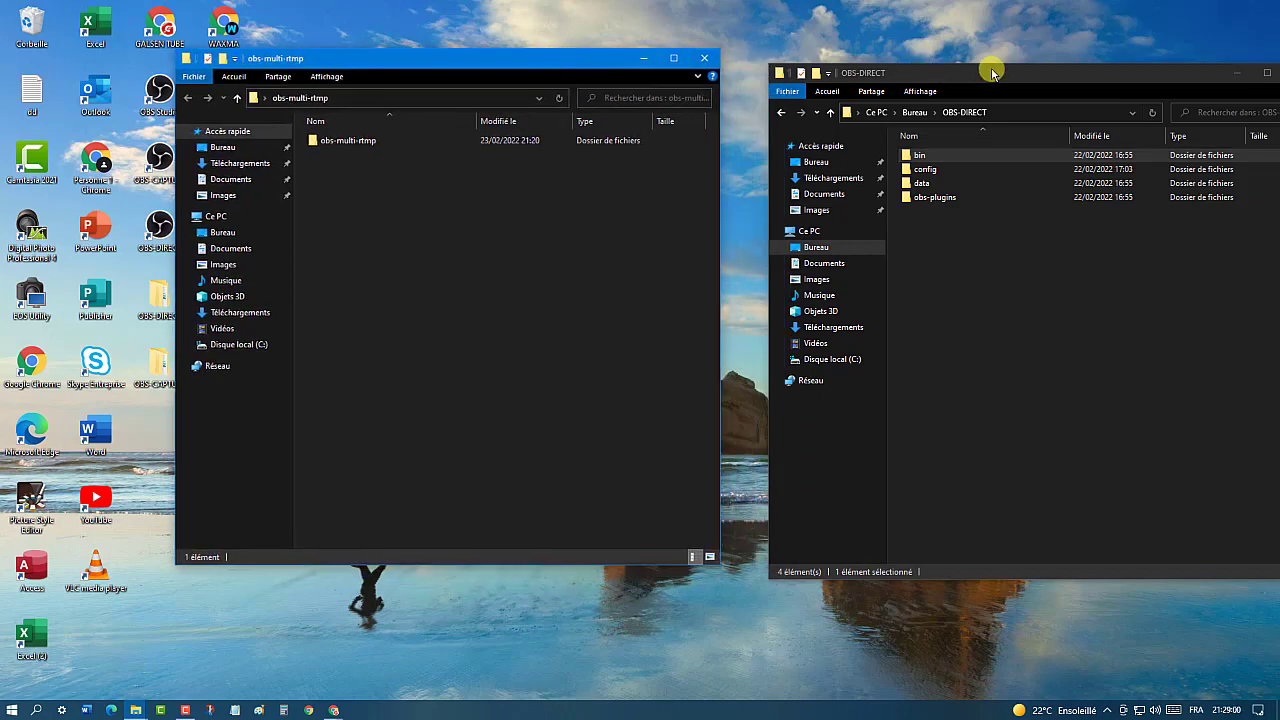
drag(993, 73, 947, 56)
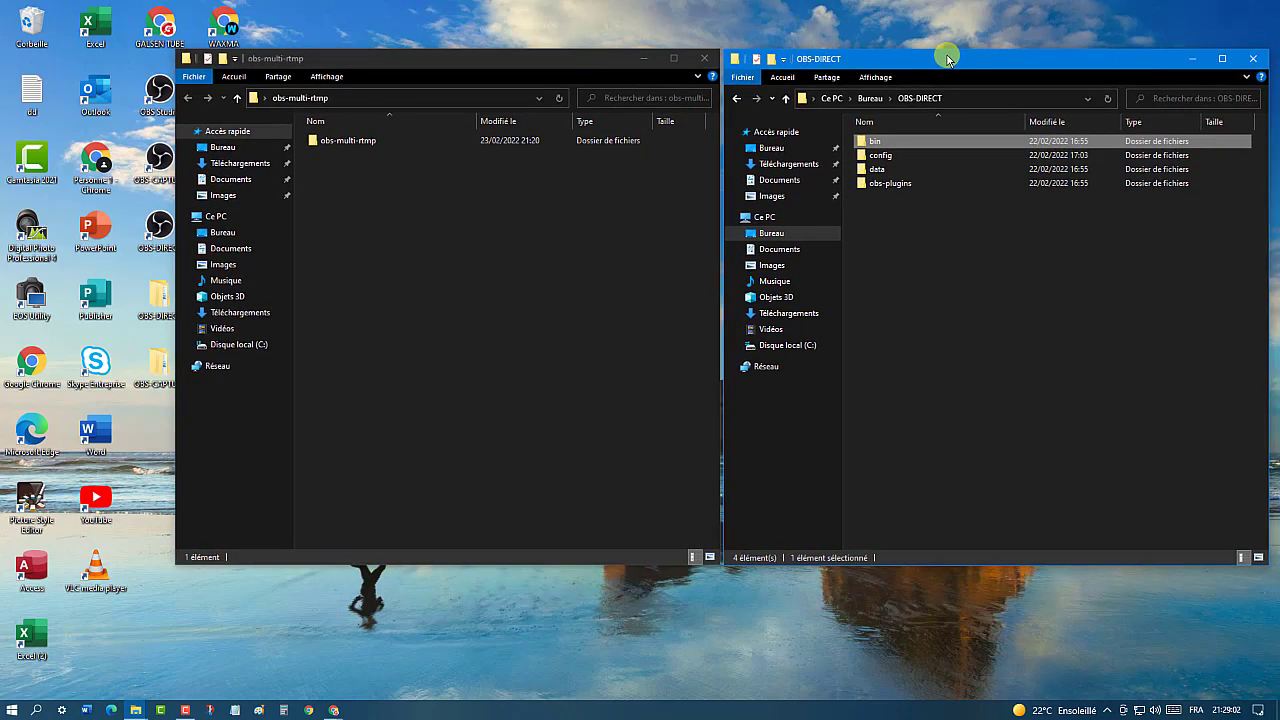
click(955, 252)
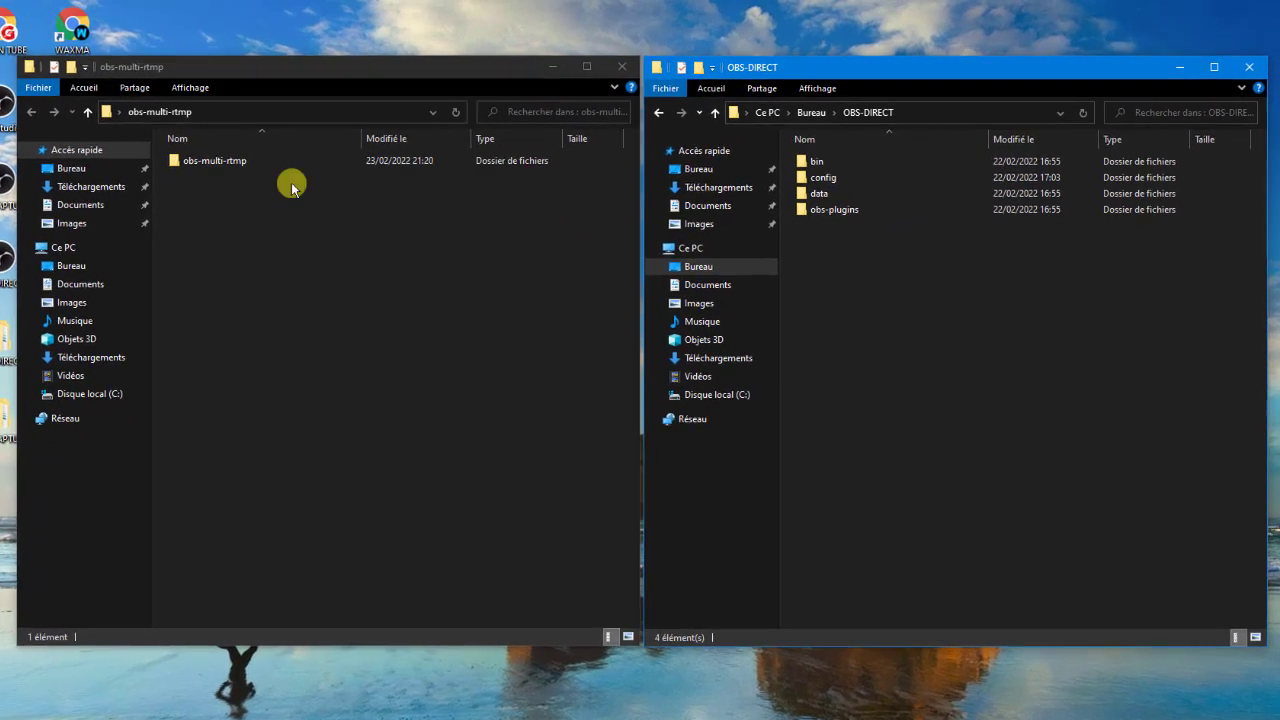
Examine the plugin's data\obs-plugins subfolder and return to the outer obs-multi-rtmp folder.
double_click(197, 162)
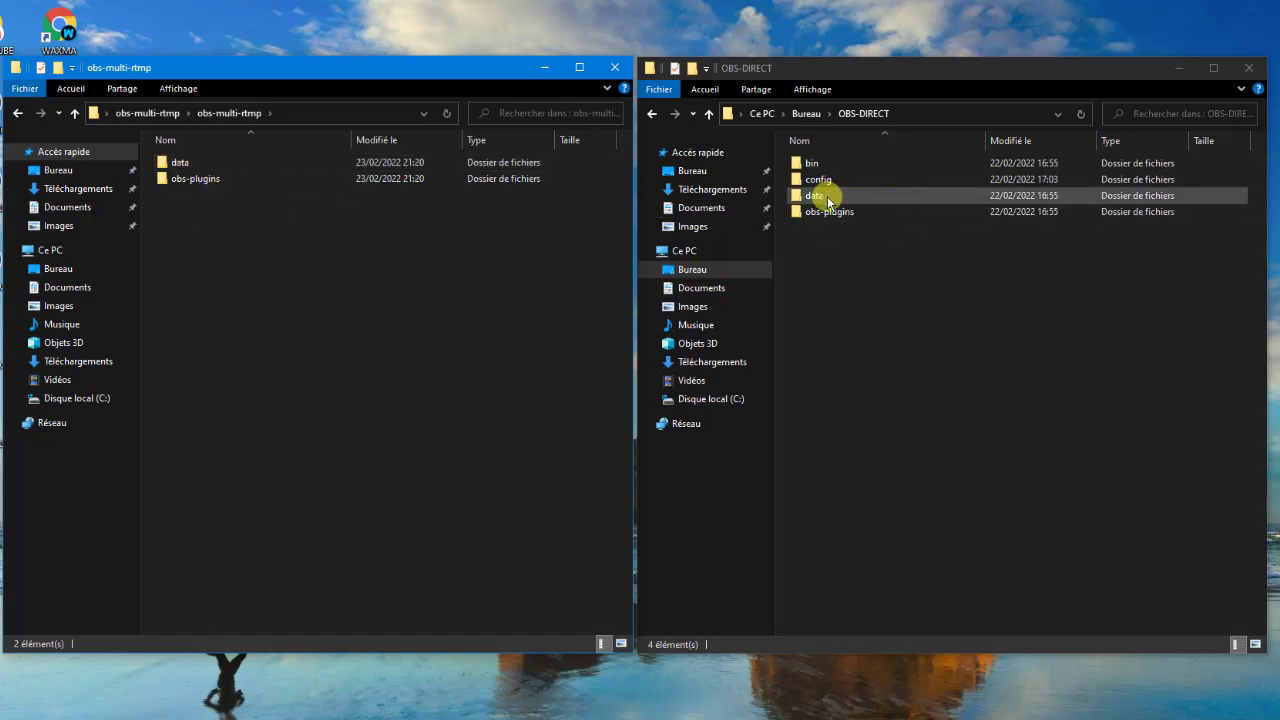
double_click(182, 163)
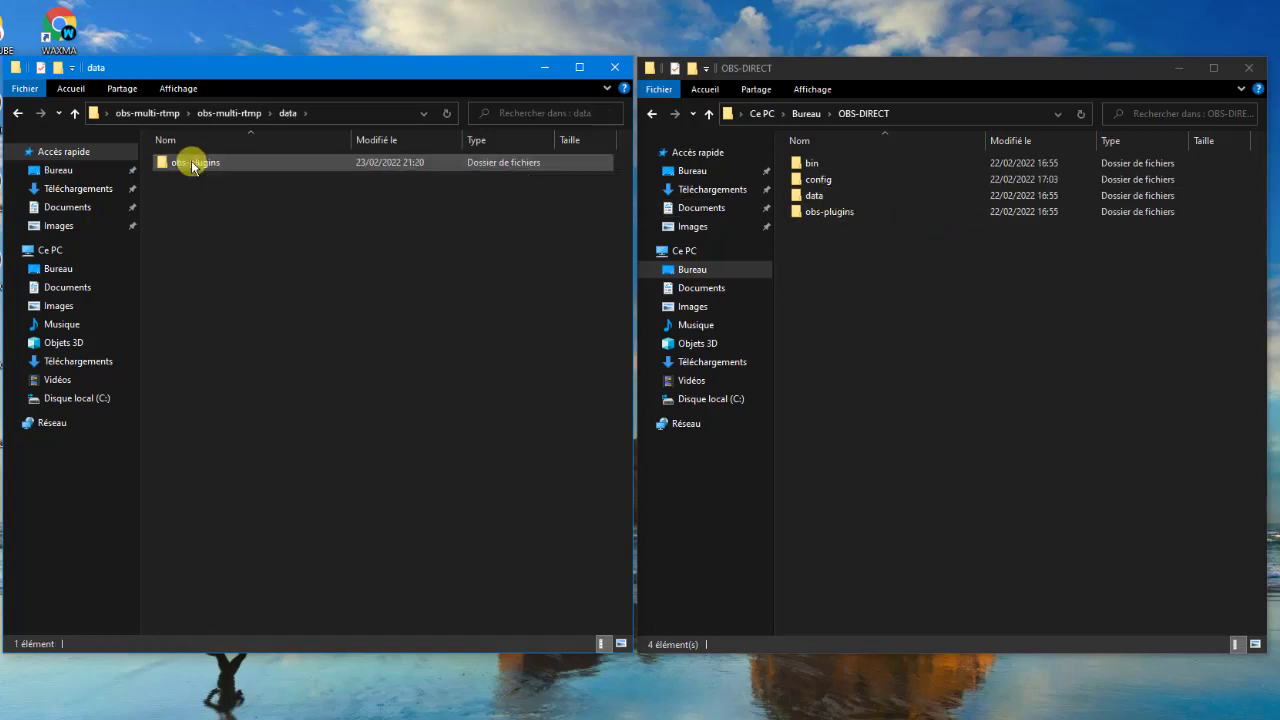
double_click(192, 163)
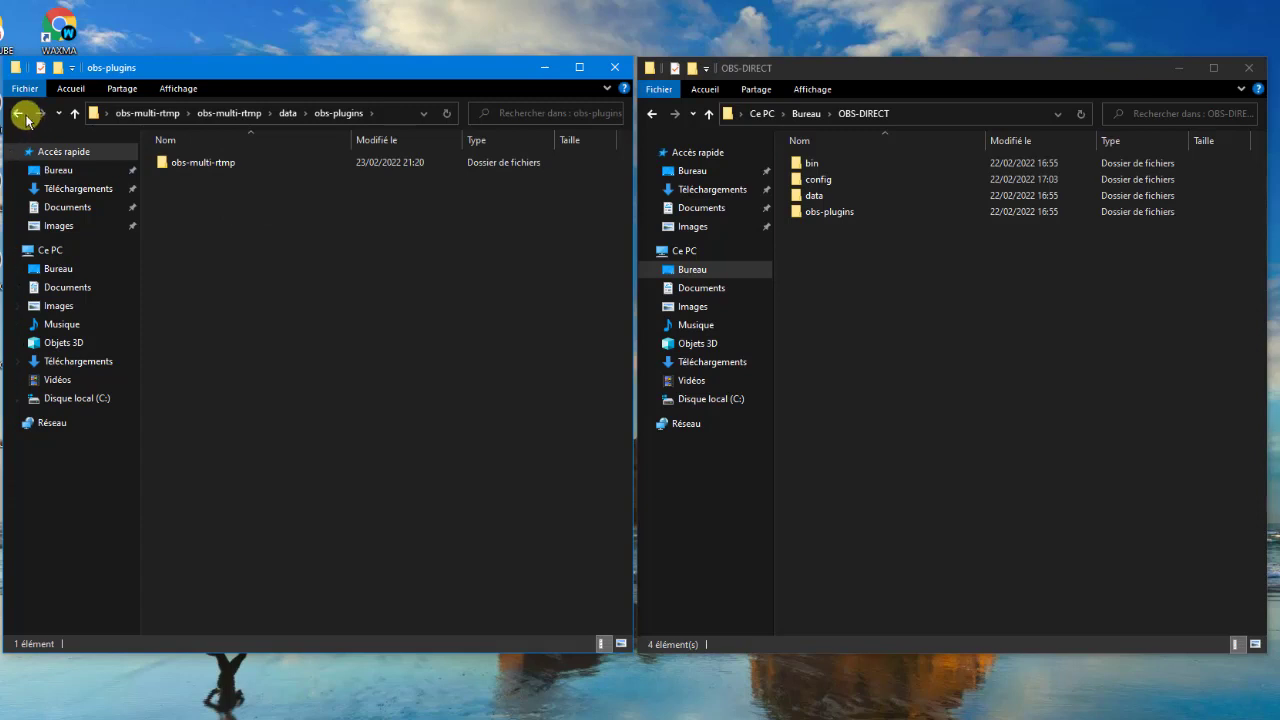
click(17, 113)
click(17, 113)
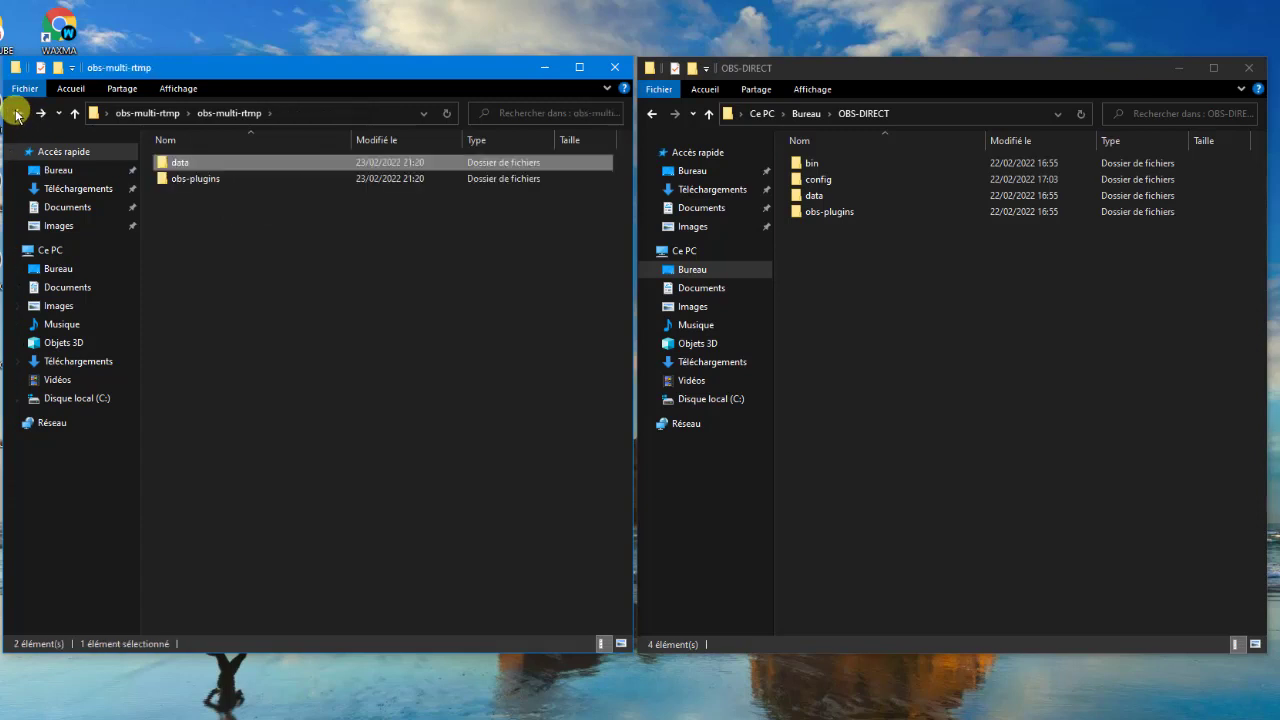
click(17, 113)
click(410, 267)
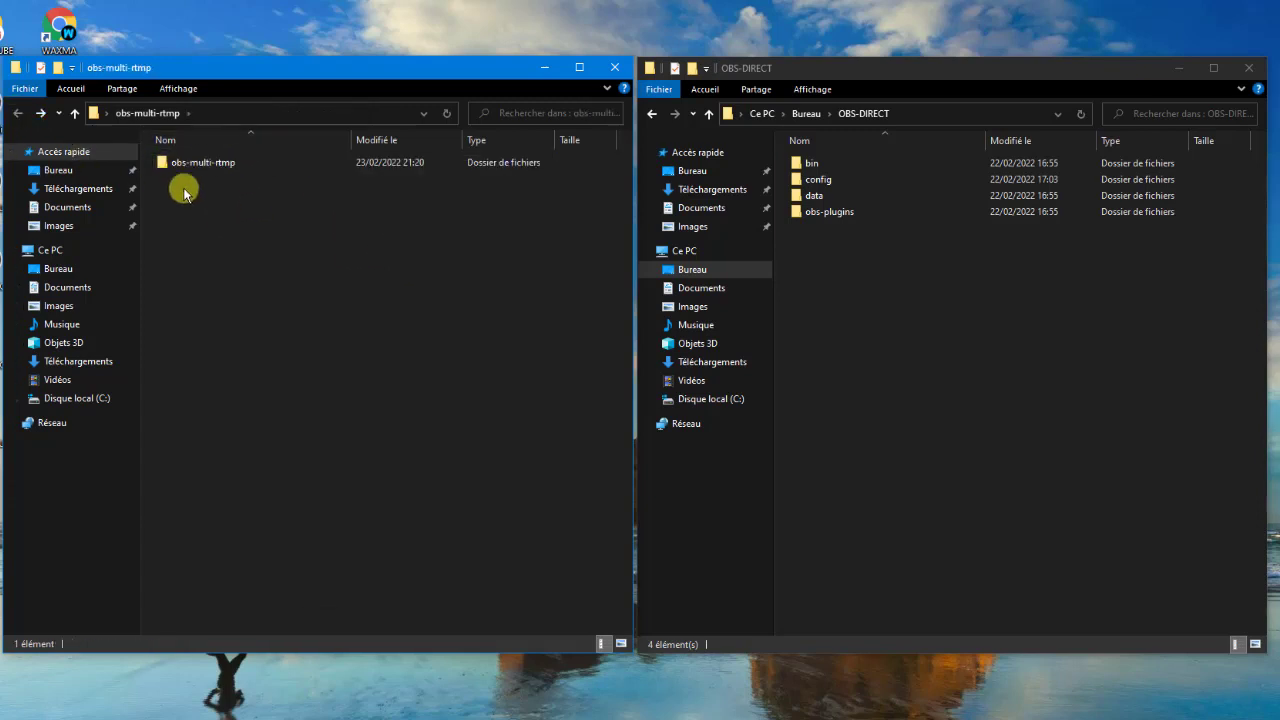
Copy the obs-multi-rtmp folder found in the plugin's data\obs-plugins subfolder.
double_click(218, 170)
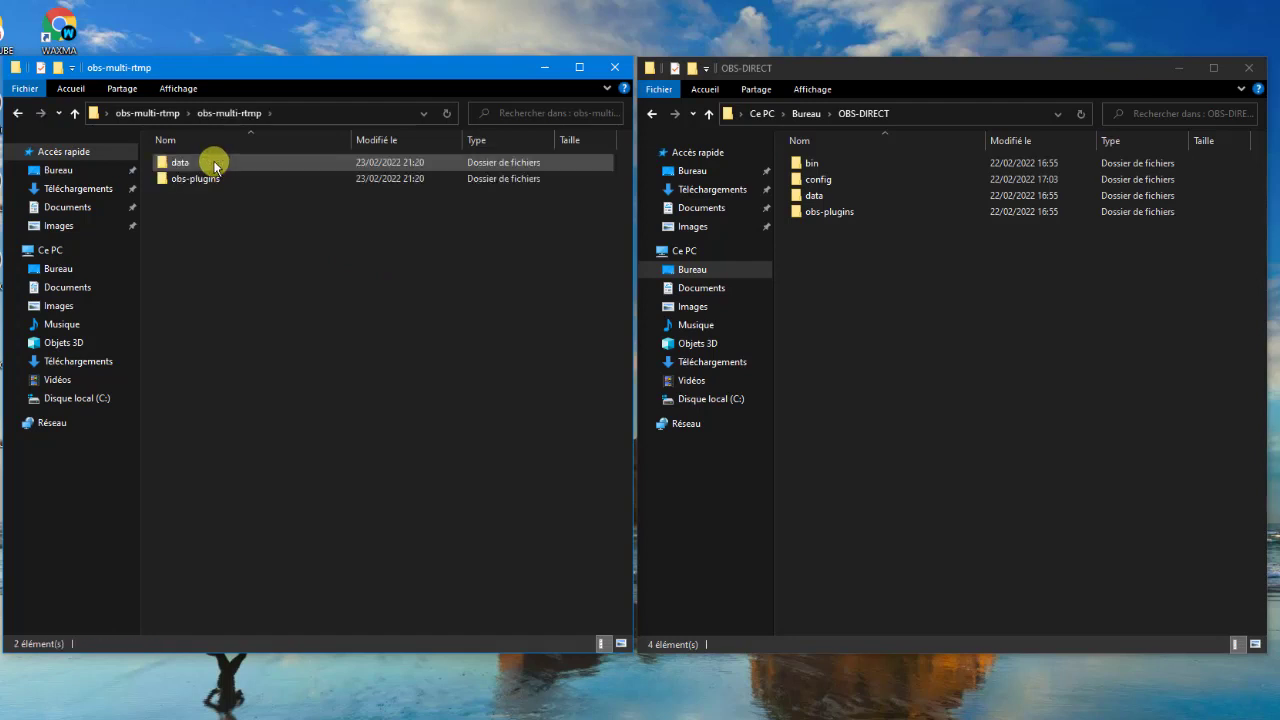
click(186, 167)
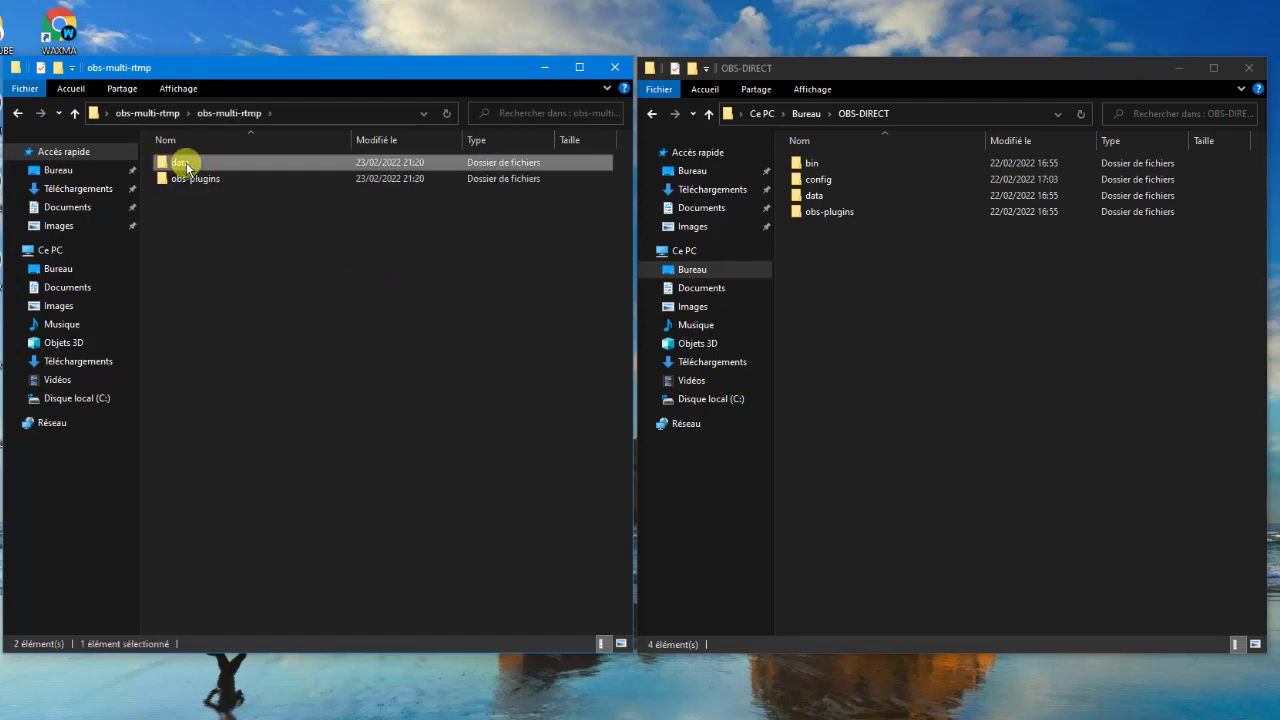
double_click(186, 167)
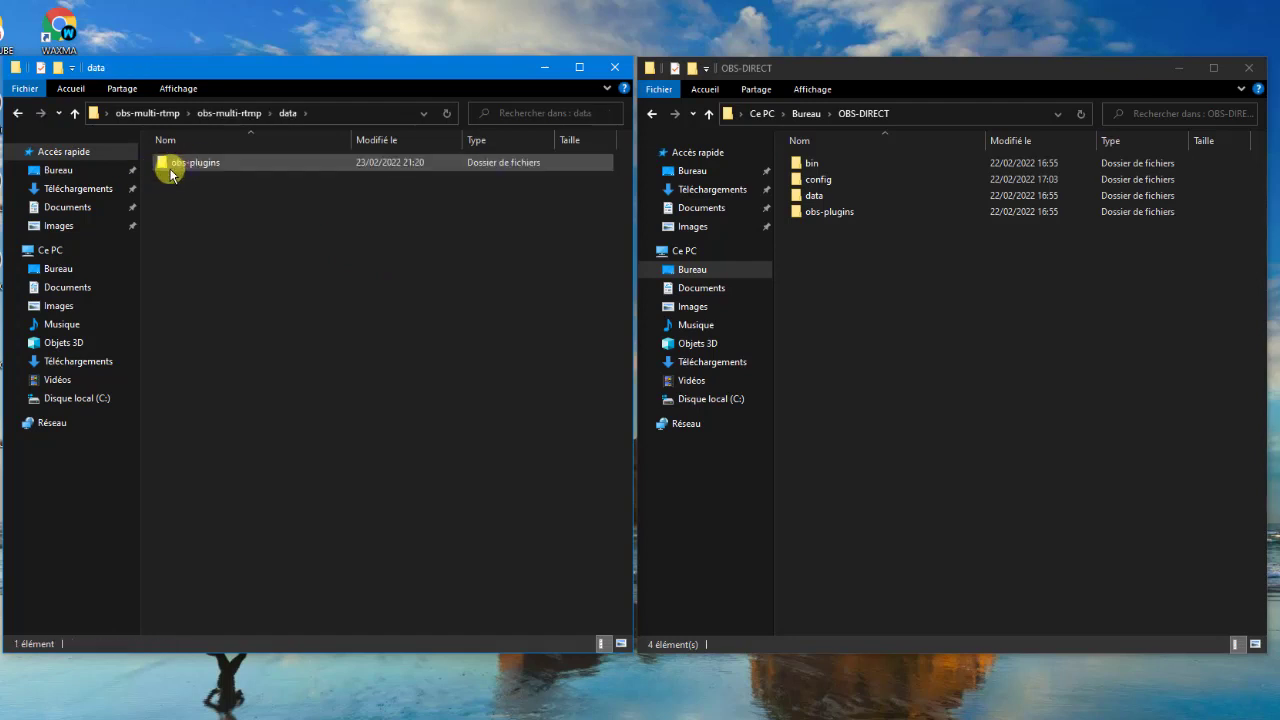
double_click(202, 166)
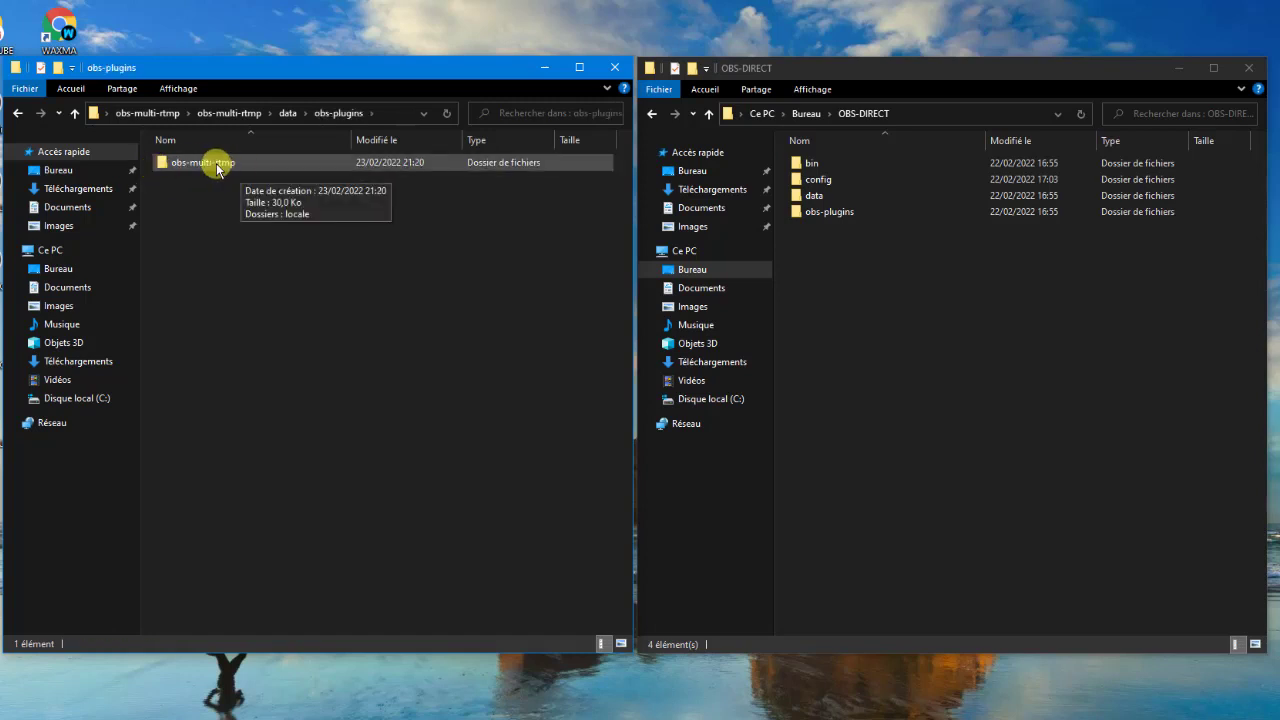
right_click(216, 163)
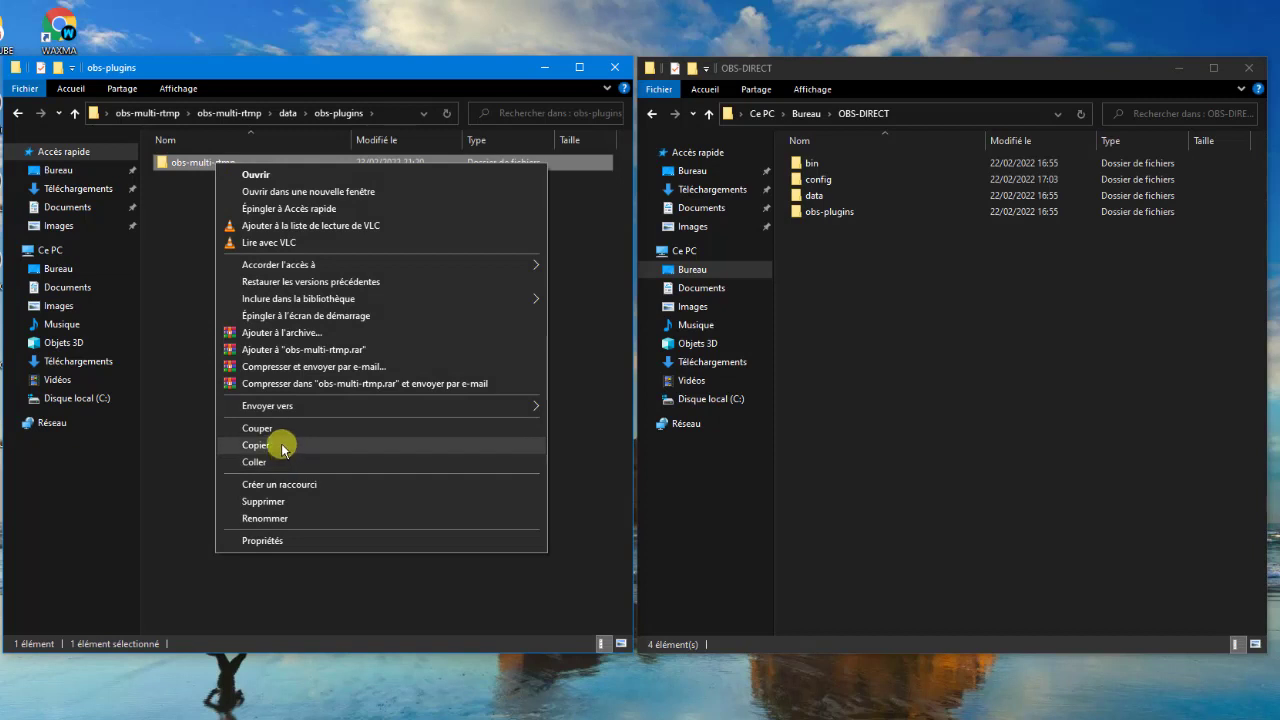
click(281, 445)
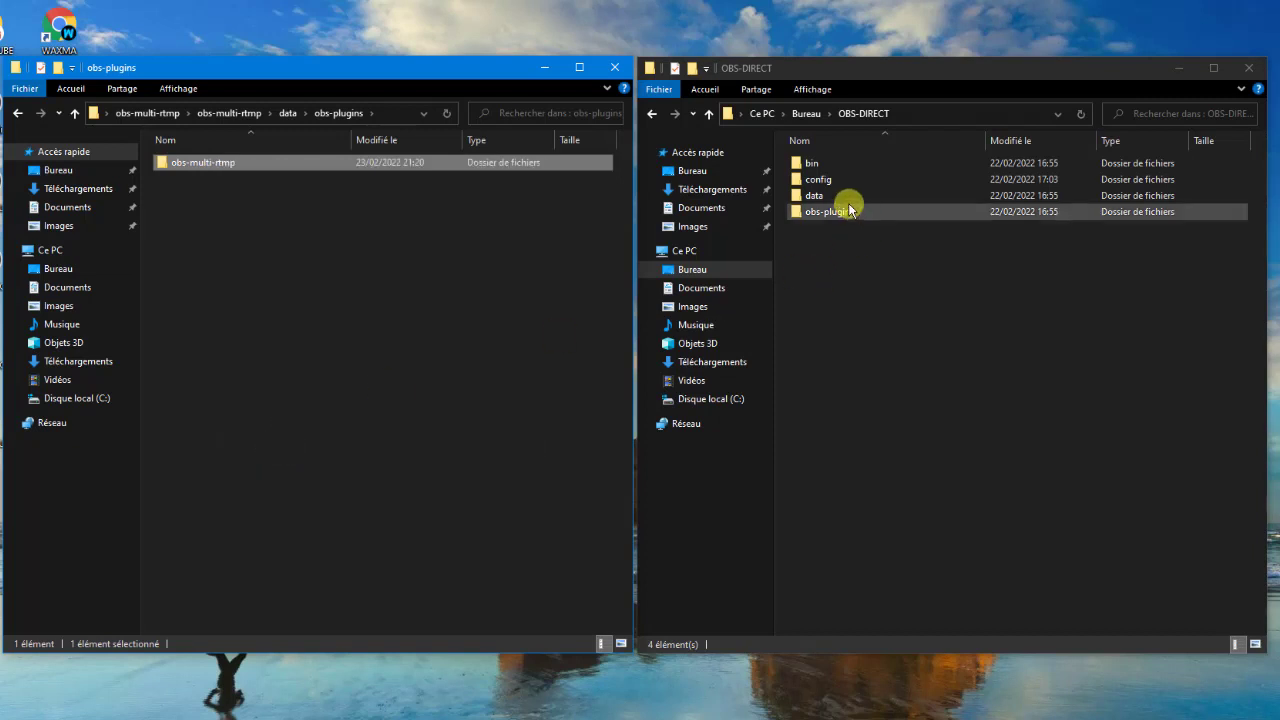
Paste the copied obs-multi-rtmp folder into the data\obs-plugins folder of OBS-DIRECT.
double_click(818, 196)
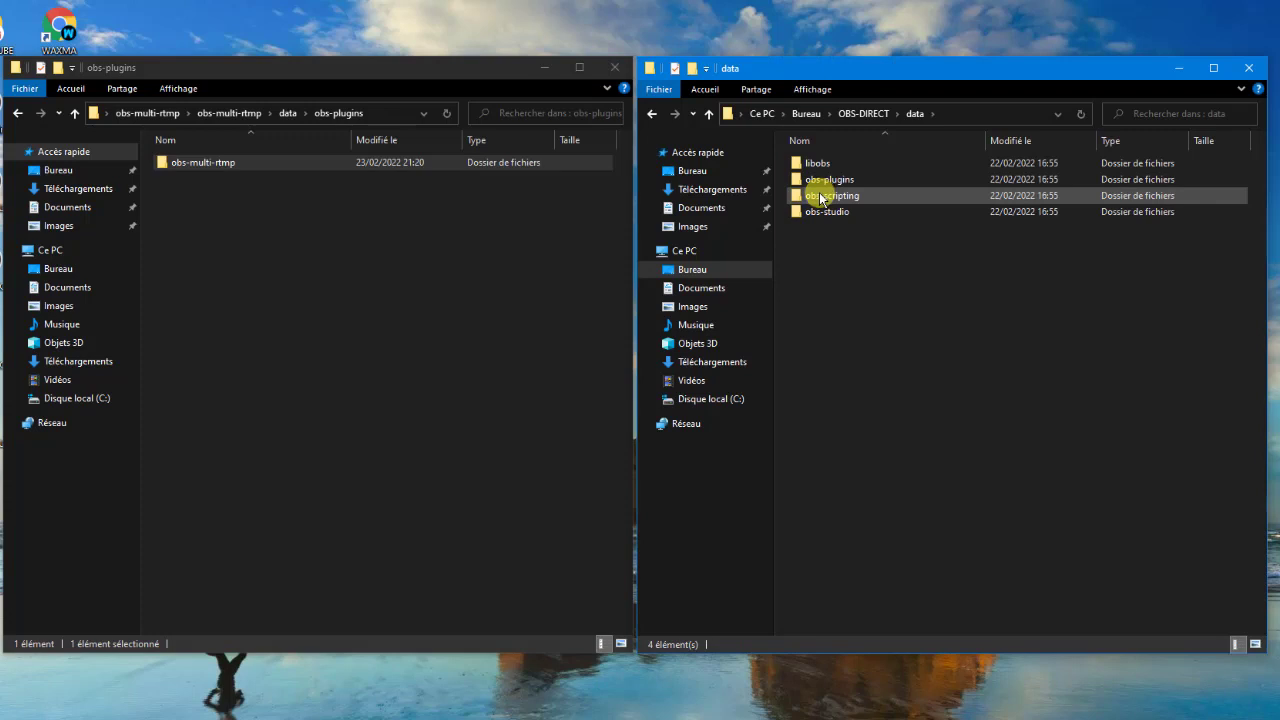
click(816, 179)
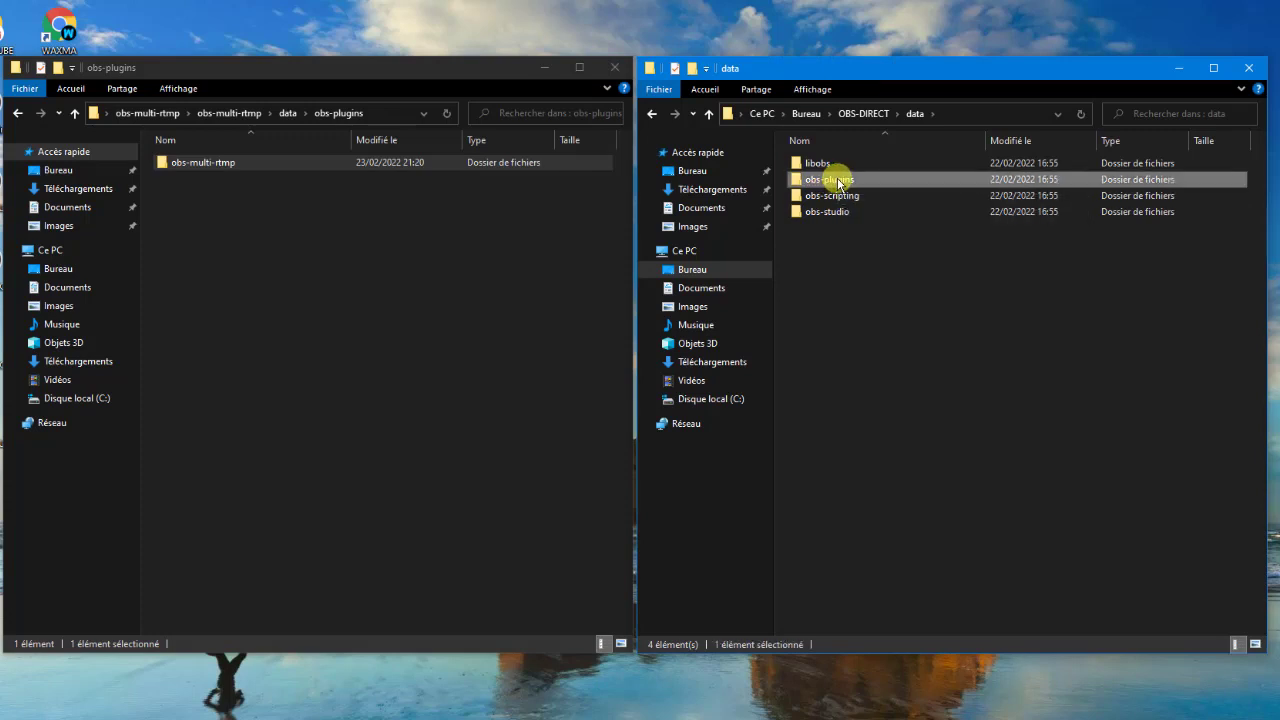
double_click(837, 179)
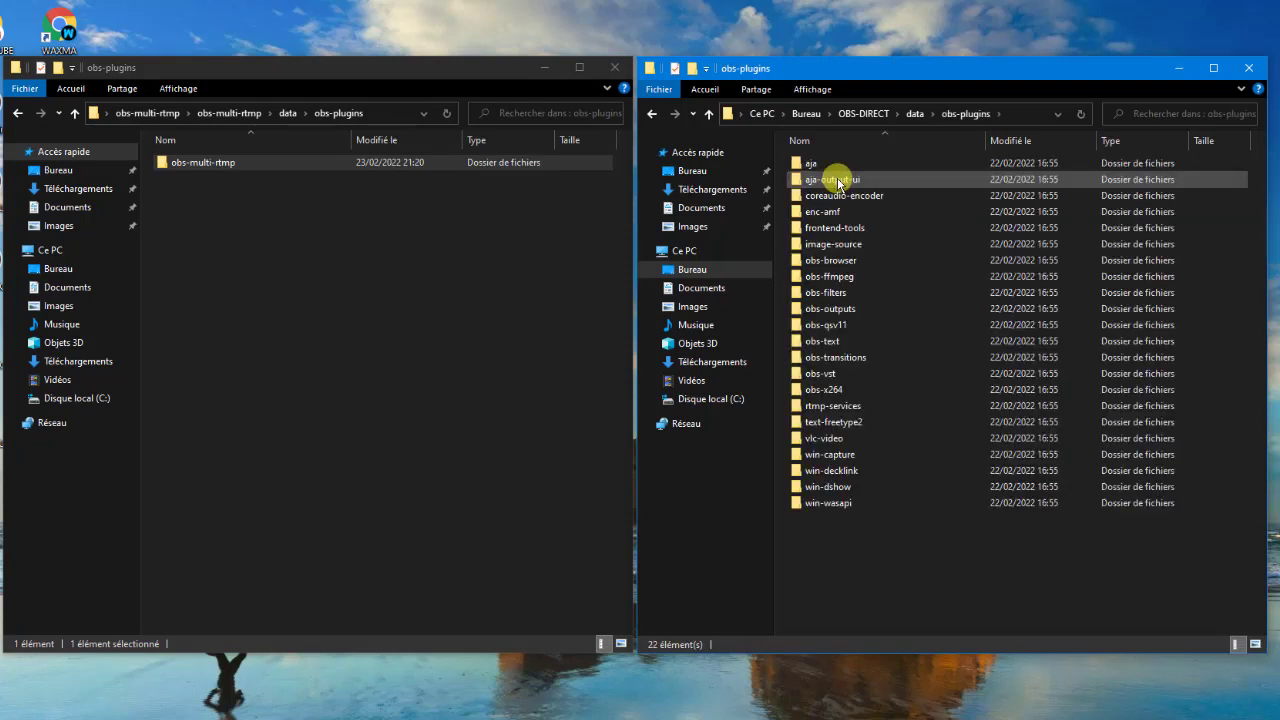
right_click(897, 560)
click(958, 667)
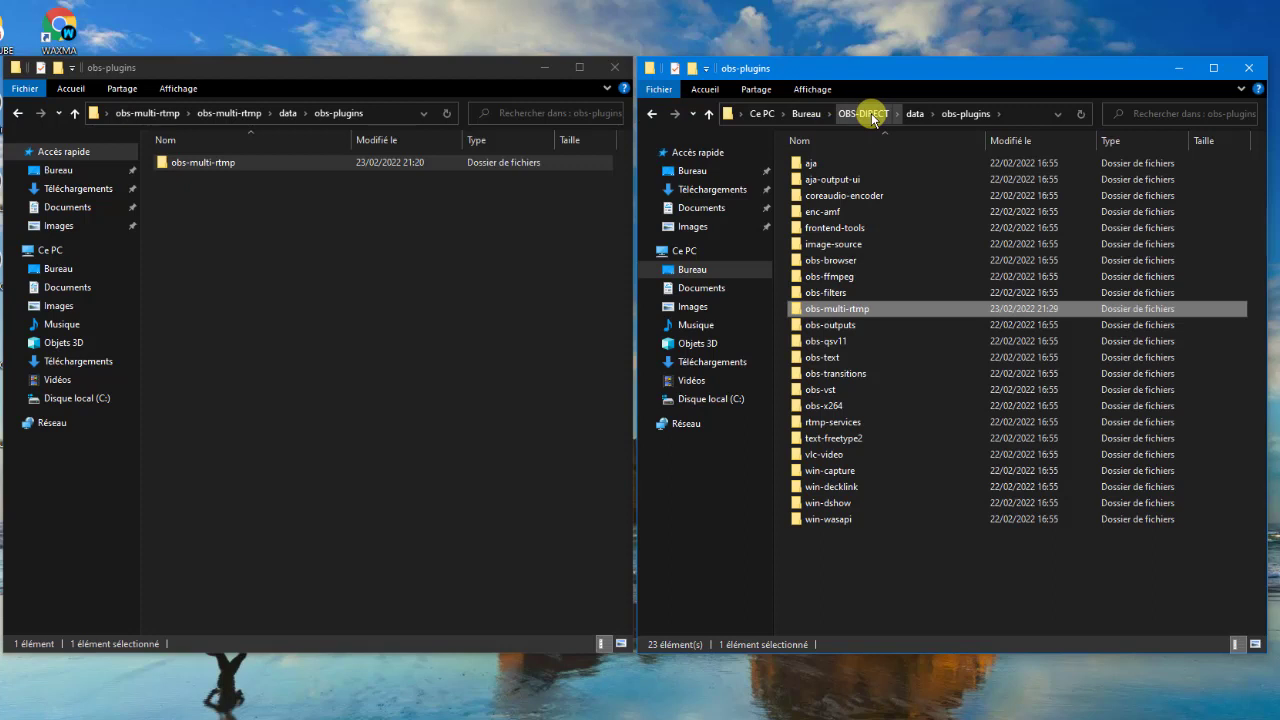
Return to the OBS-DIRECT root folder in one window and to the plugin's inner obs-multi-rtmp folder in the other.
click(653, 115)
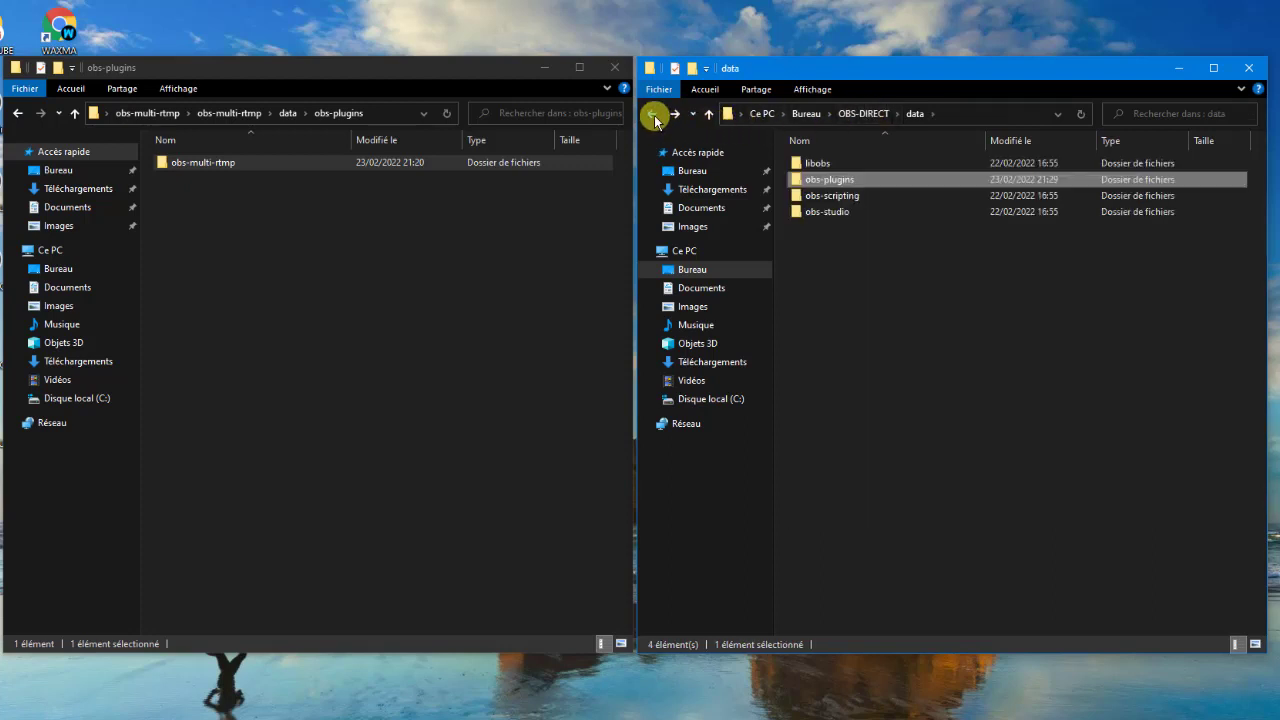
click(653, 115)
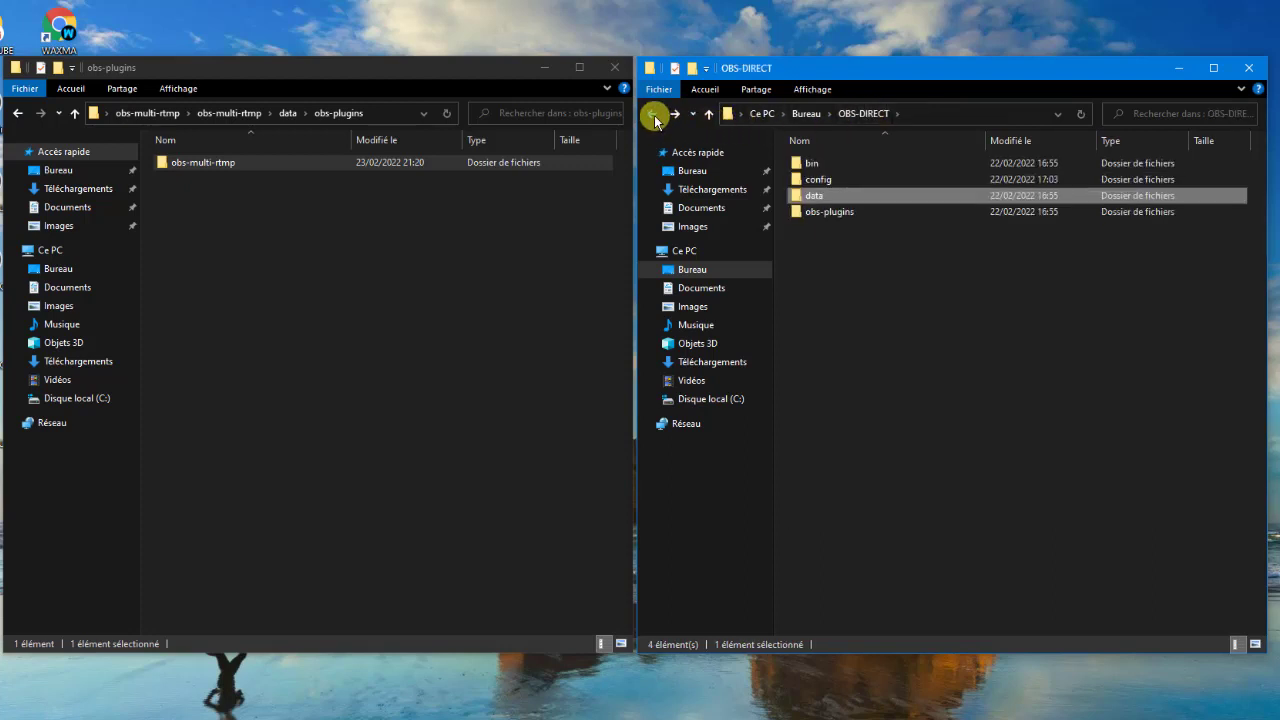
click(934, 306)
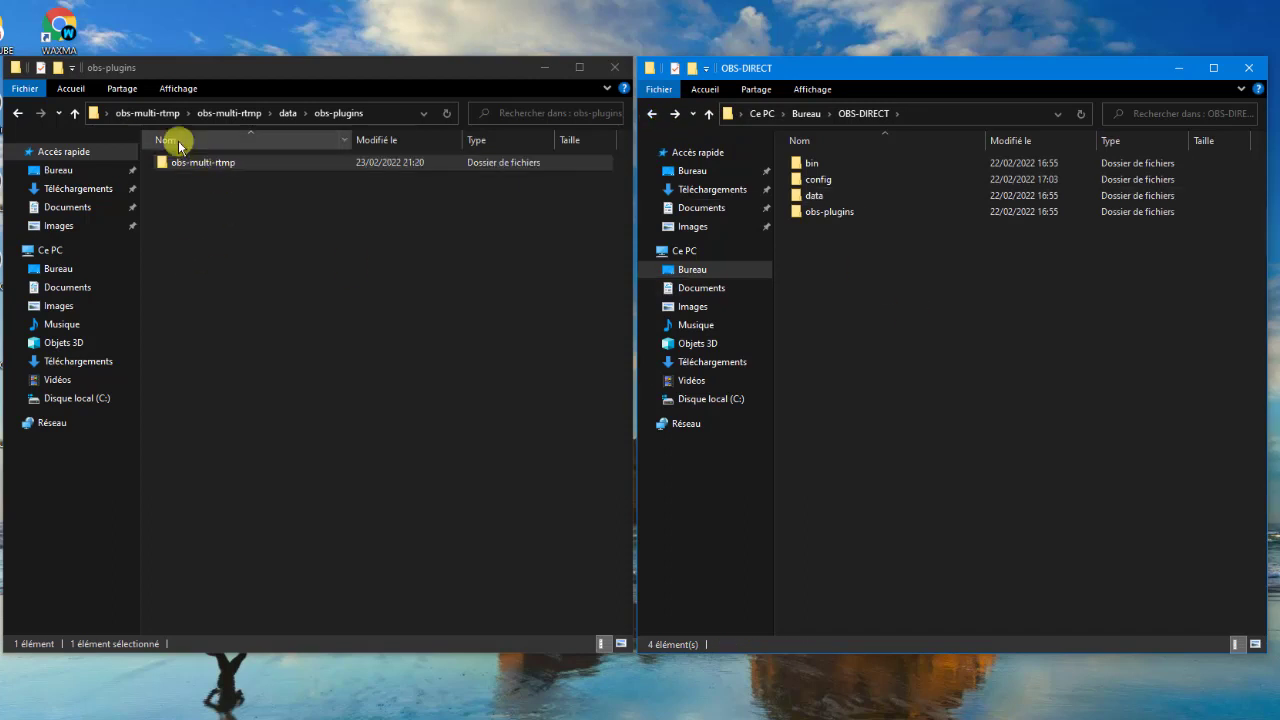
click(18, 113)
click(20, 113)
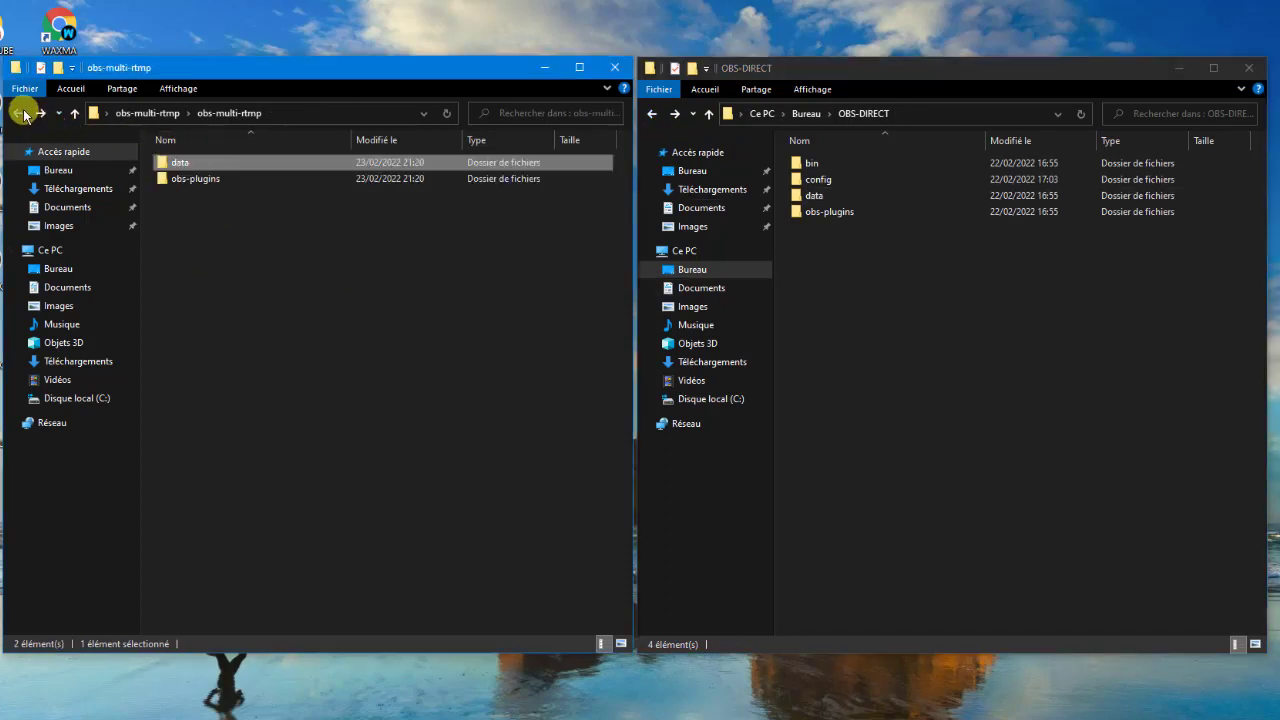
click(295, 296)
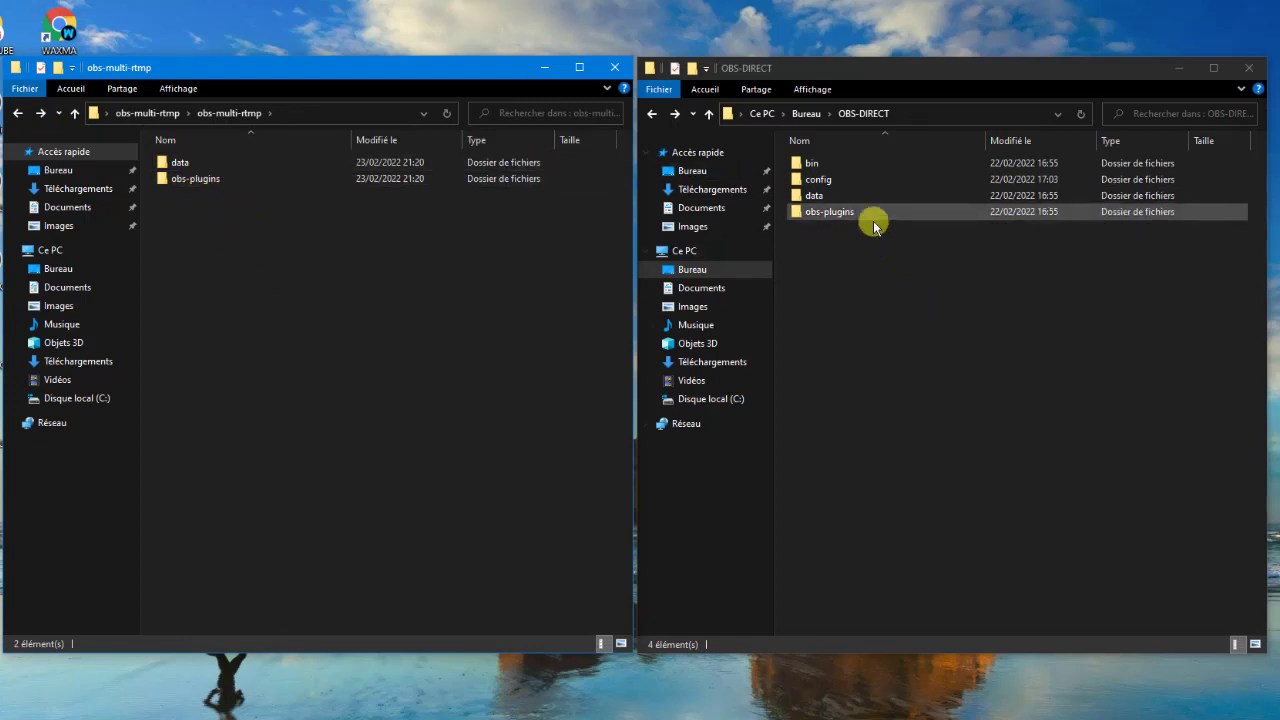
Copy obs-multi-rtmp.dll from the plugin's obs-plugins\64bit folder into the obs-plugins\64bit folder of OBS-DIRECT.
double_click(184, 181)
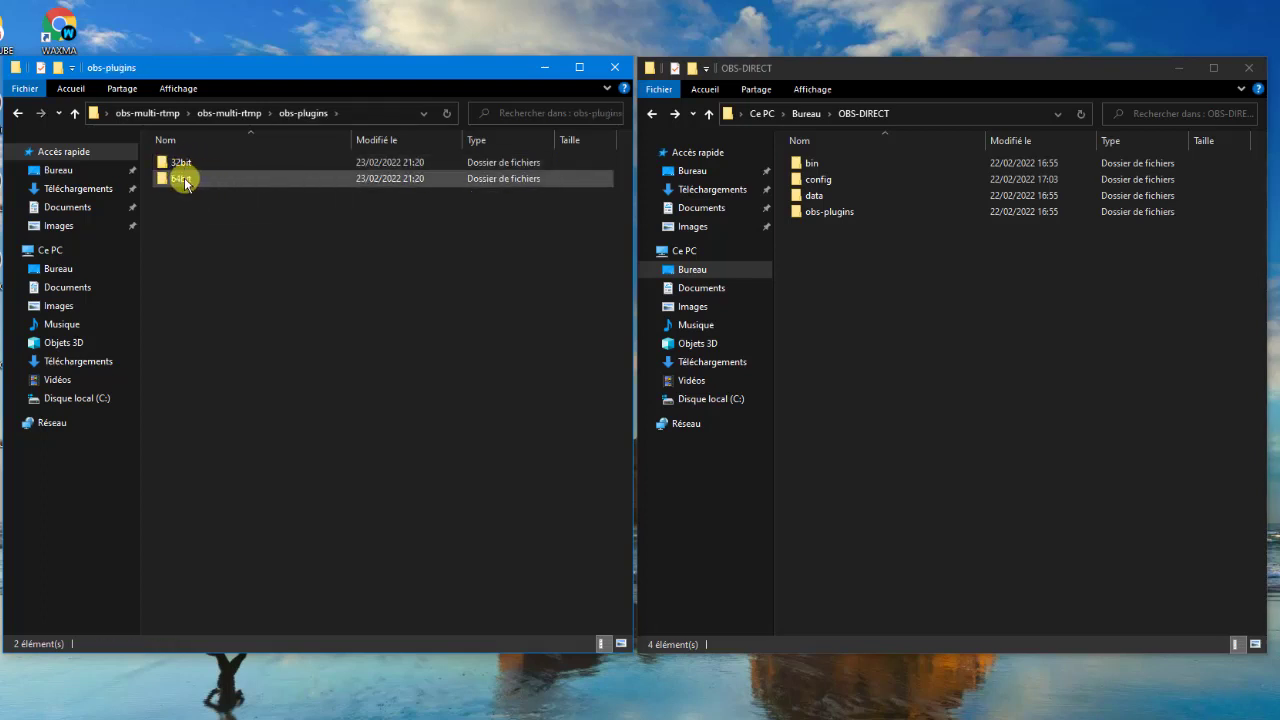
double_click(836, 211)
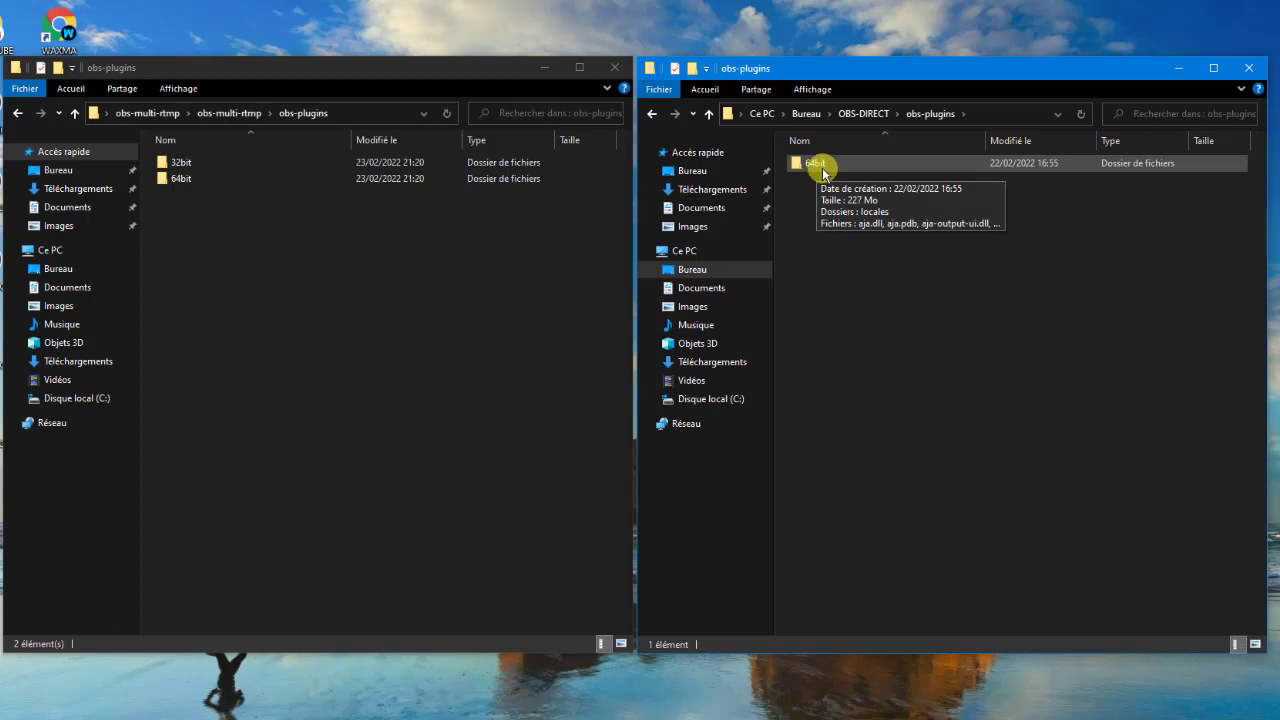
double_click(821, 168)
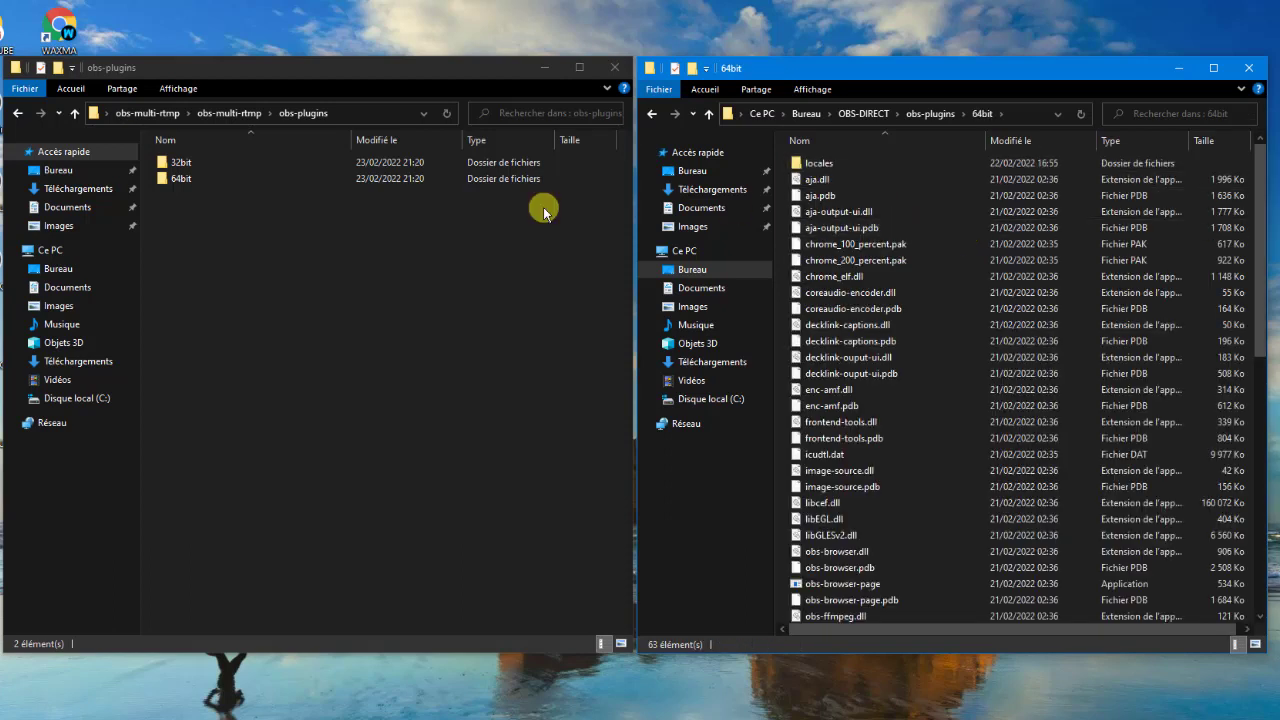
double_click(181, 179)
click(198, 170)
right_click(198, 170)
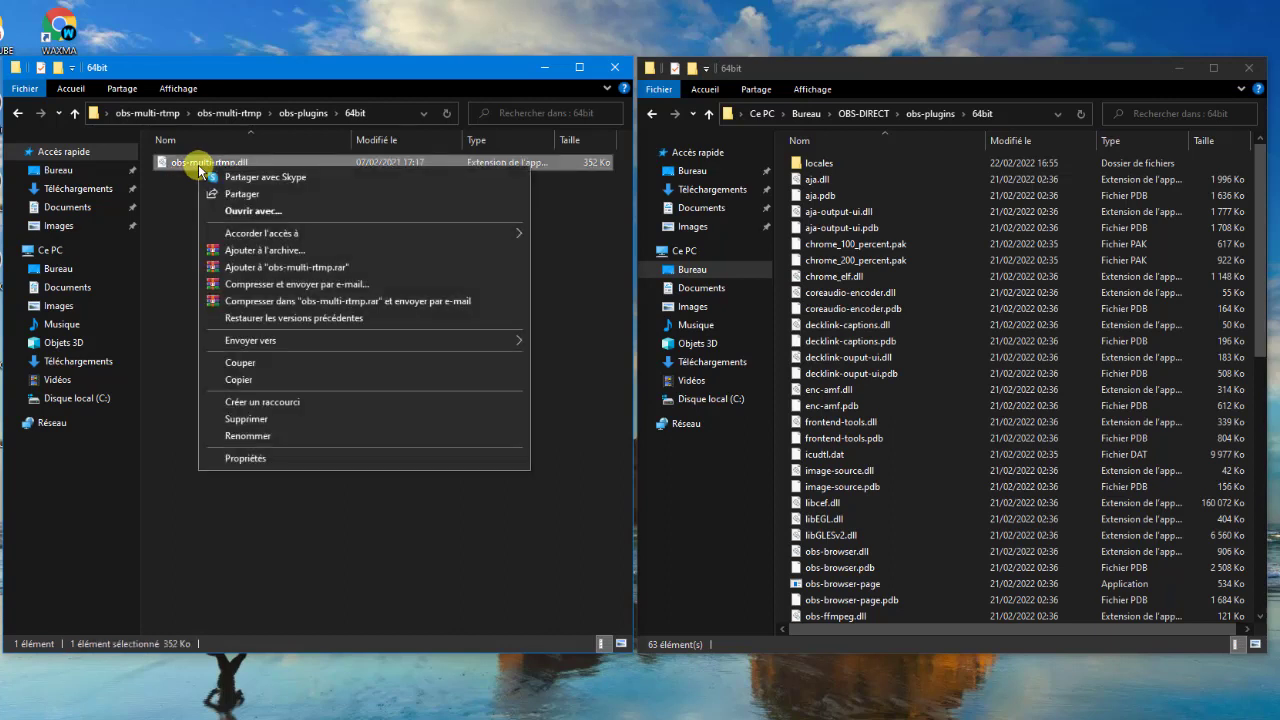
click(257, 378)
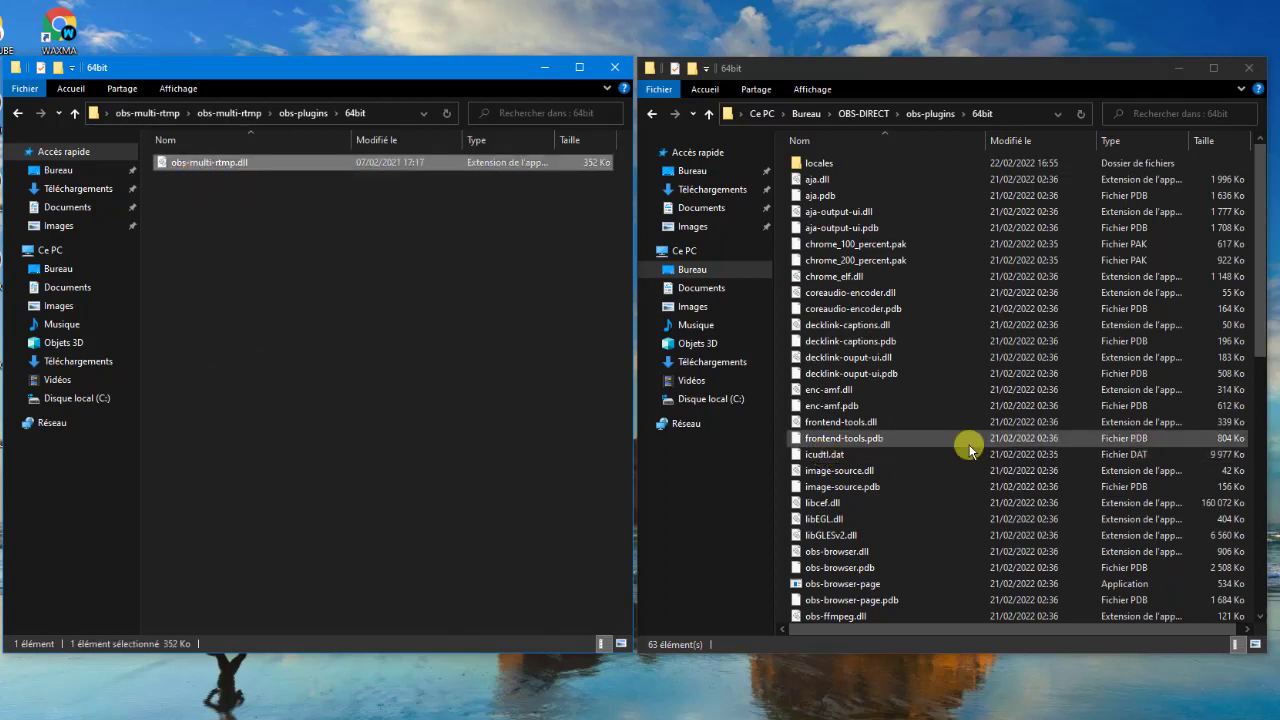
right_click(959, 378)
click(1002, 486)
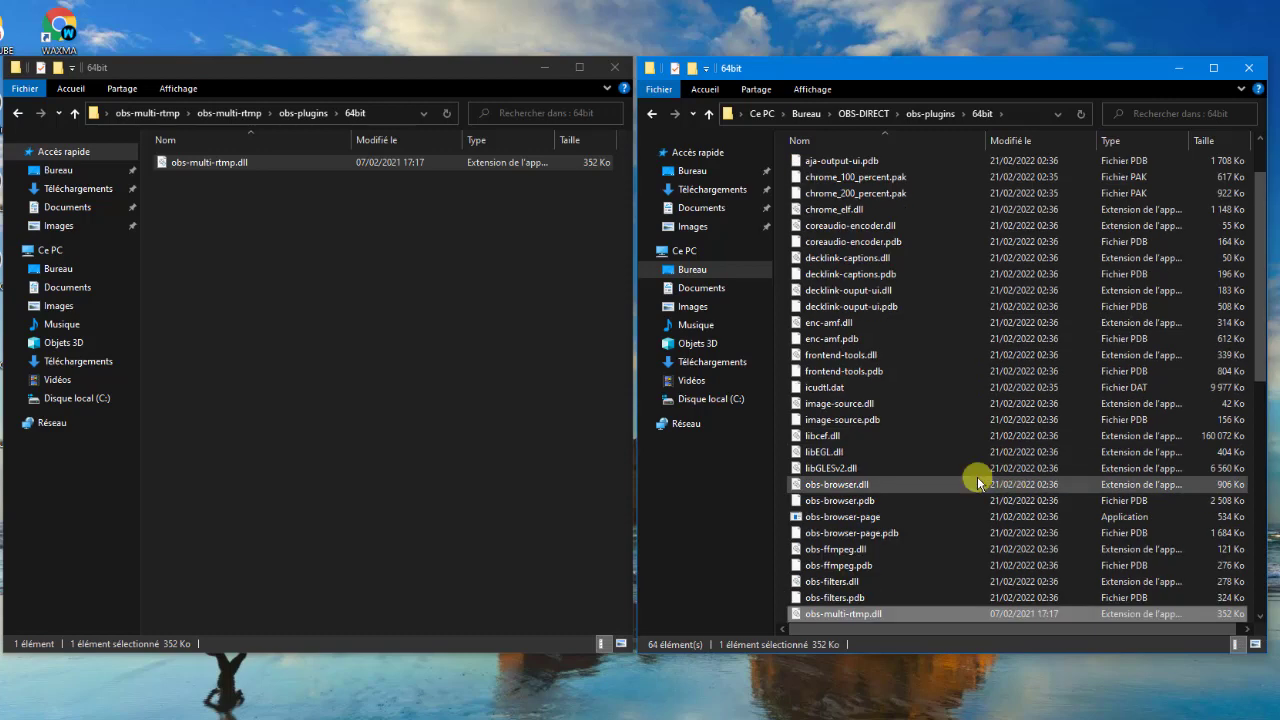
Close the OBS-DIRECT and obs-multi-rtmp folder windows.
scroll(975, 476, up, 2)
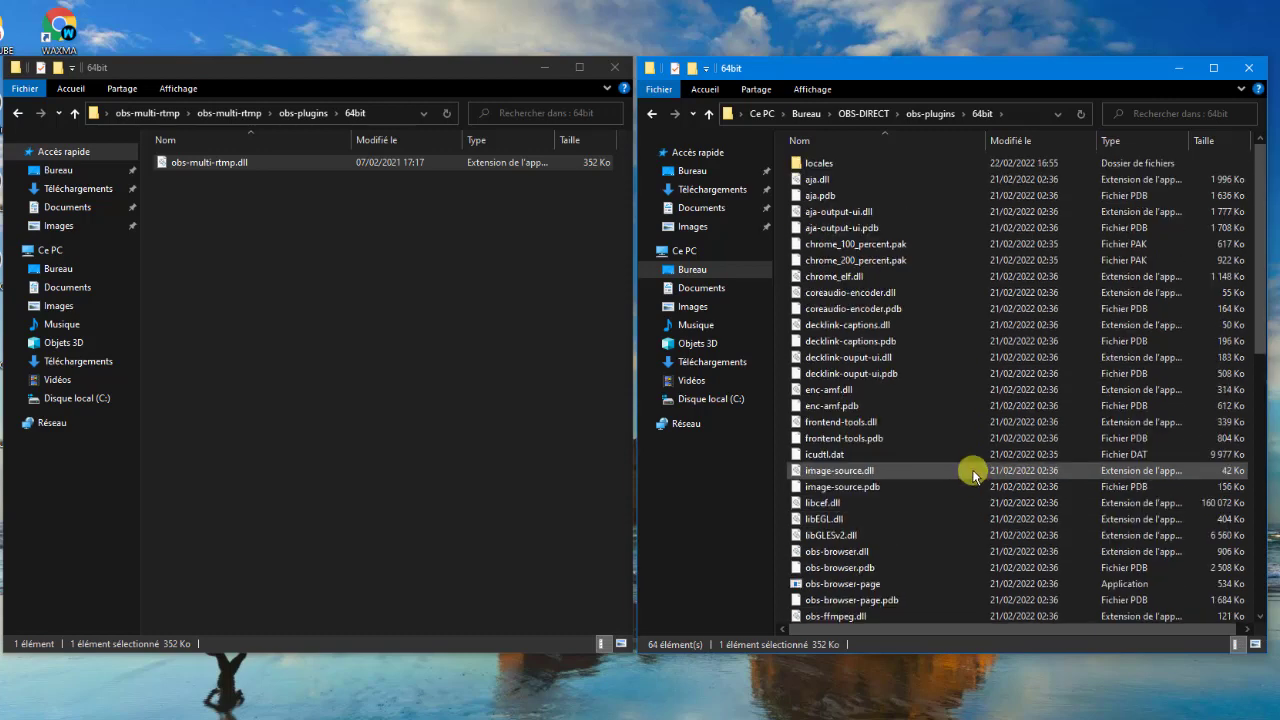
click(1249, 68)
click(616, 77)
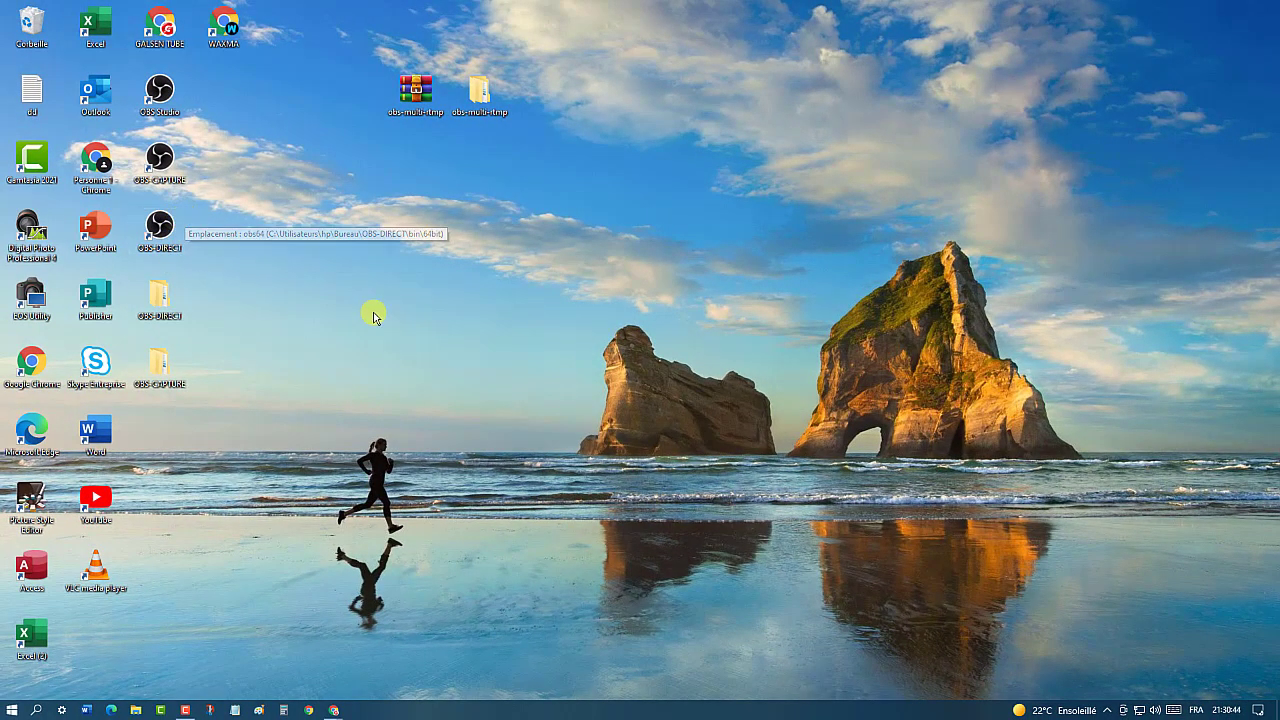
right_click(380, 317)
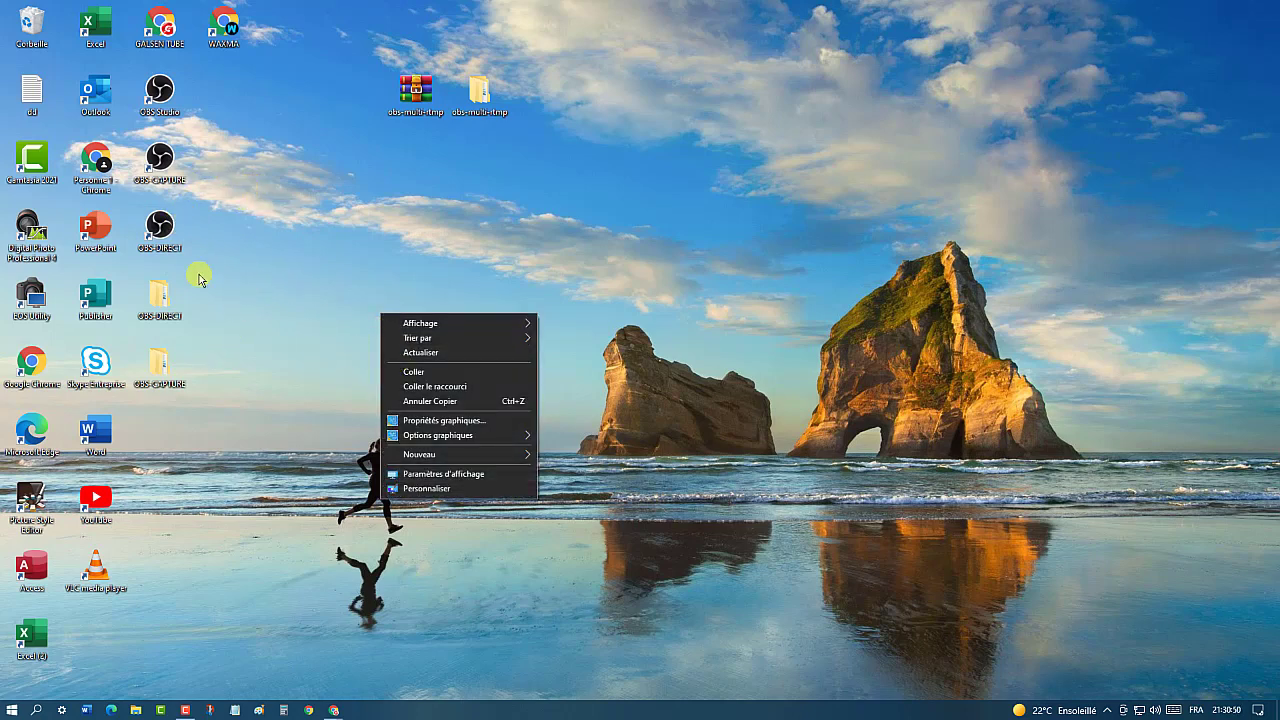
click(268, 314)
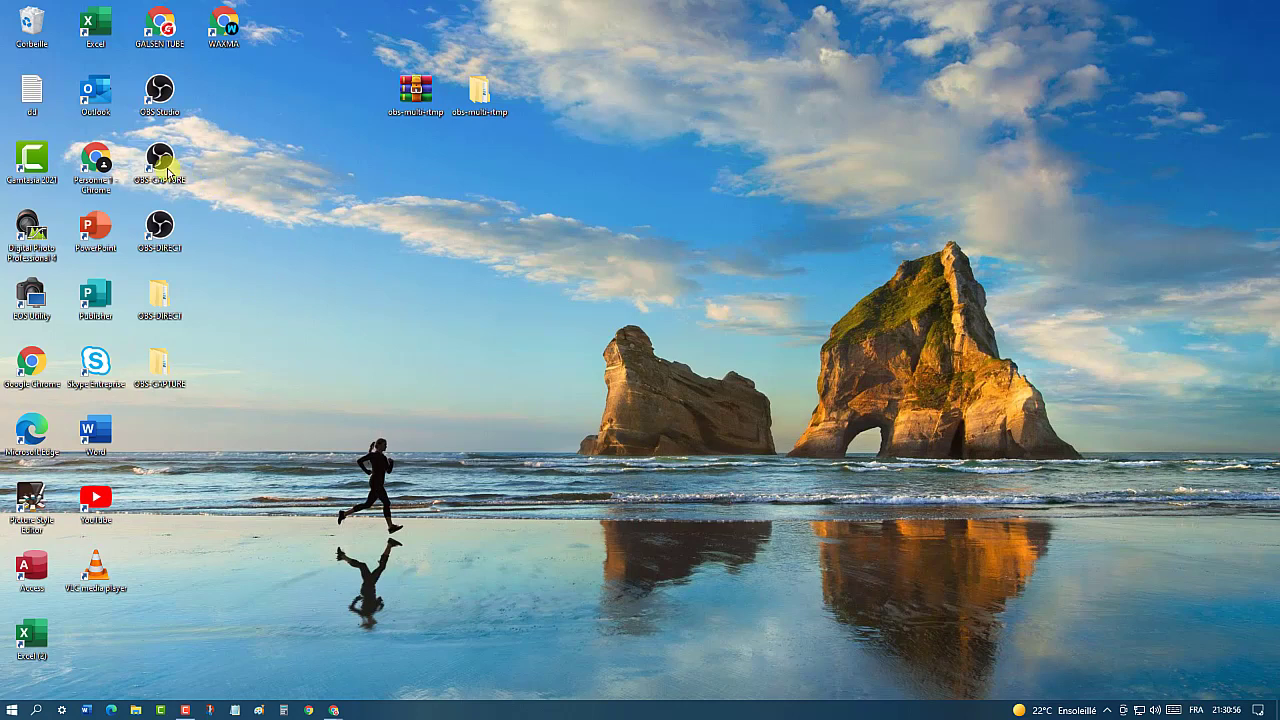
Launch the portable OBS-DIRECT instance, reposition its window and widen the Sortie multiple dock.
double_click(166, 228)
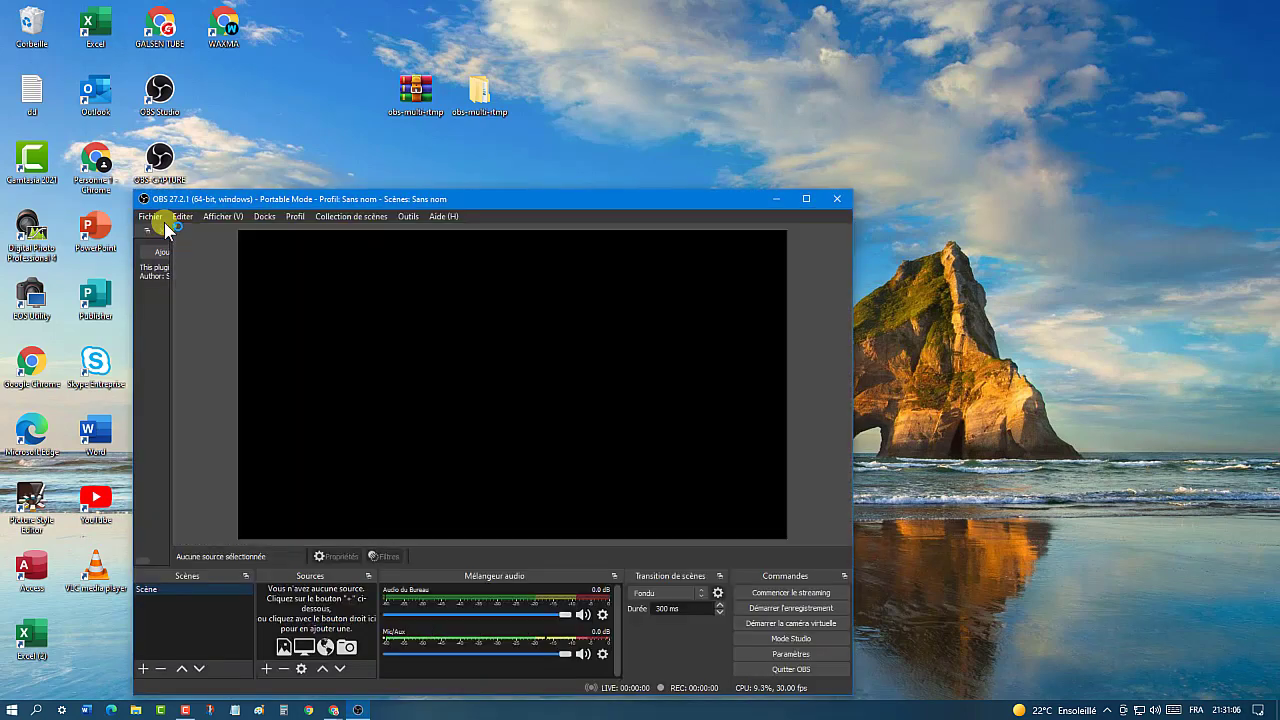
drag(505, 196, 639, 64)
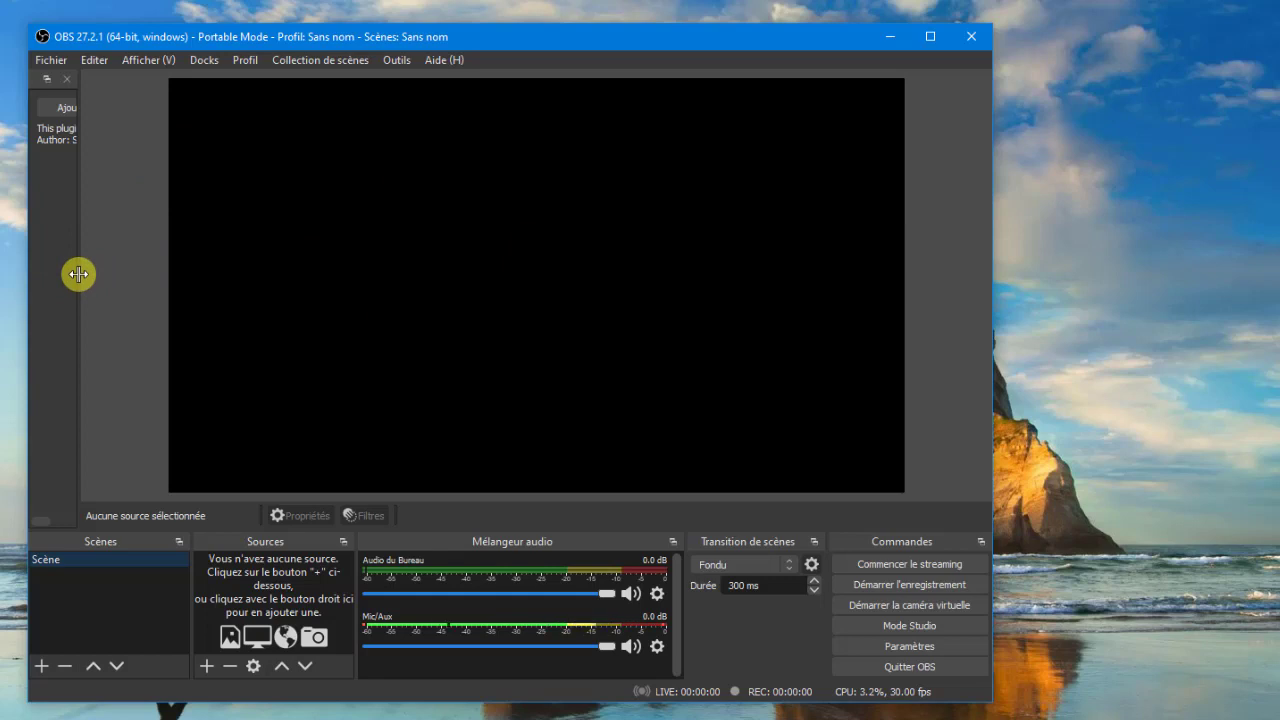
drag(78, 274, 233, 300)
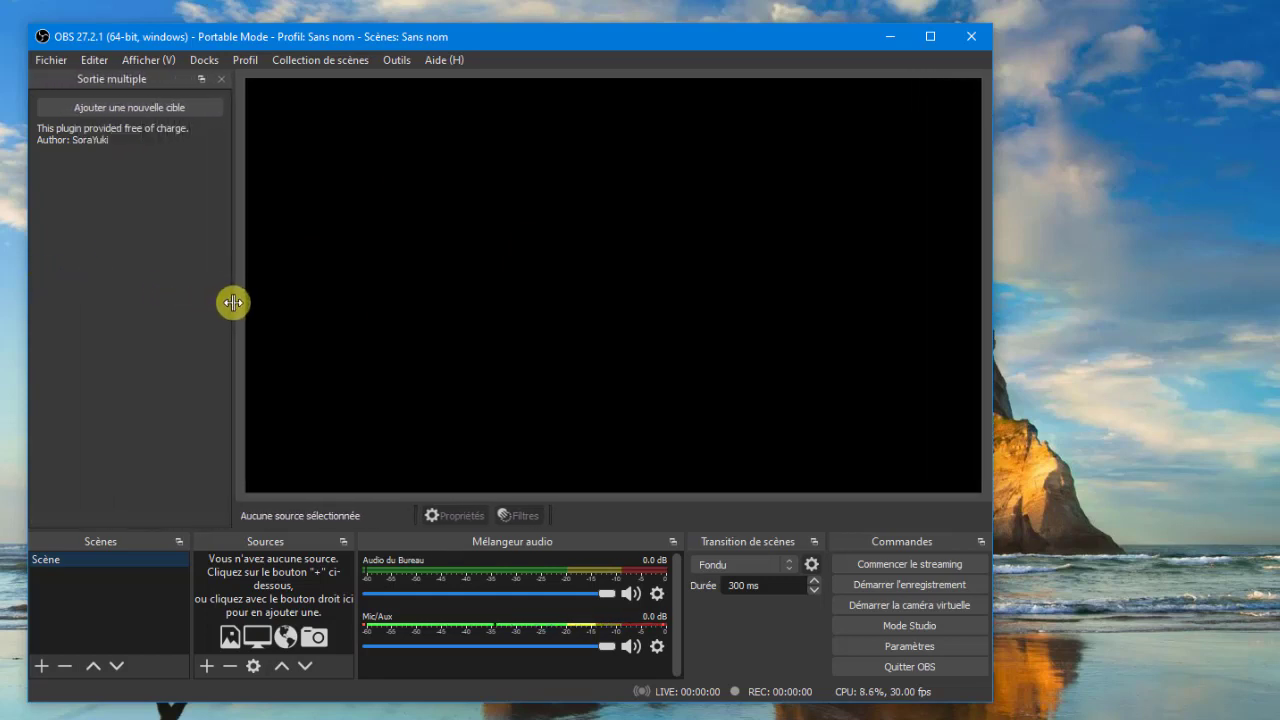